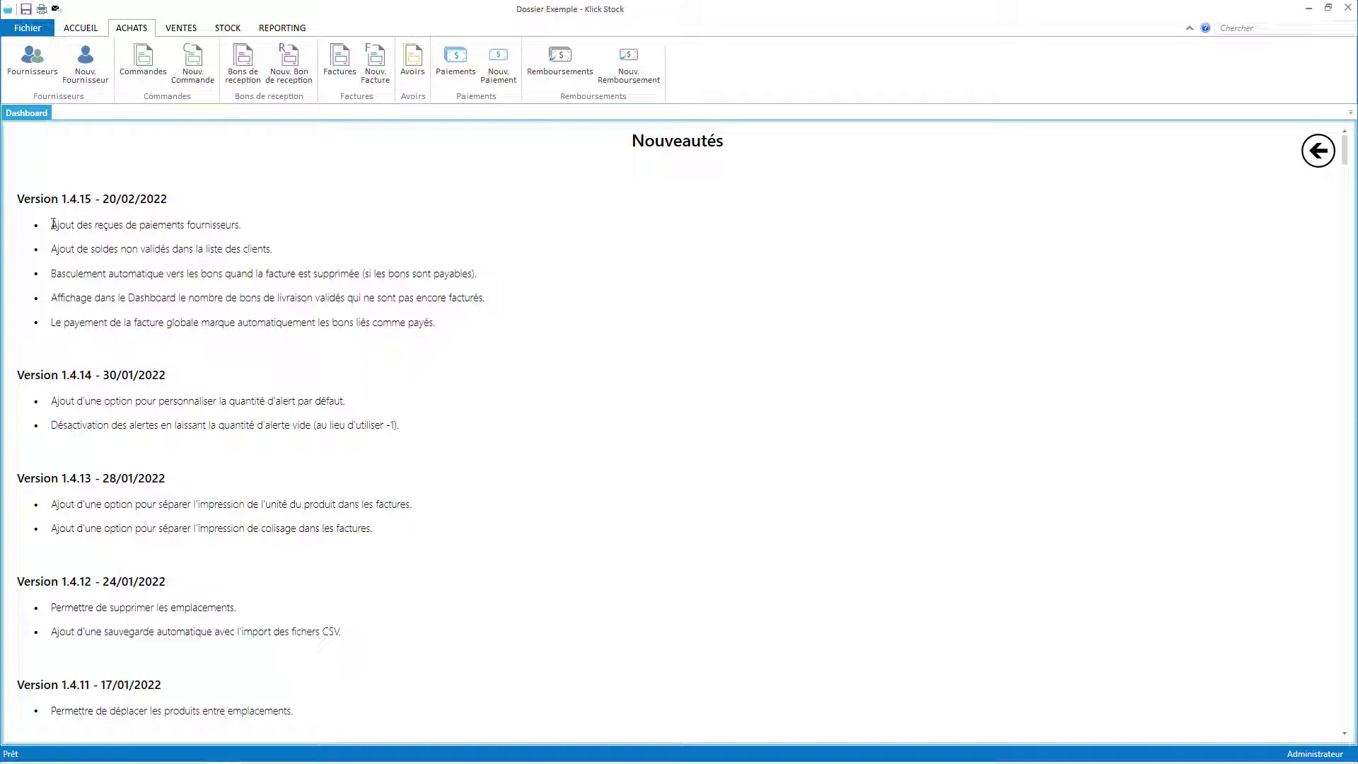
Create and save a supplier payment of 2000 to DISFRIO Algérie,Sarl, paid by Chèque with reference 123874.
left_click_drag(53, 224, 256, 228)
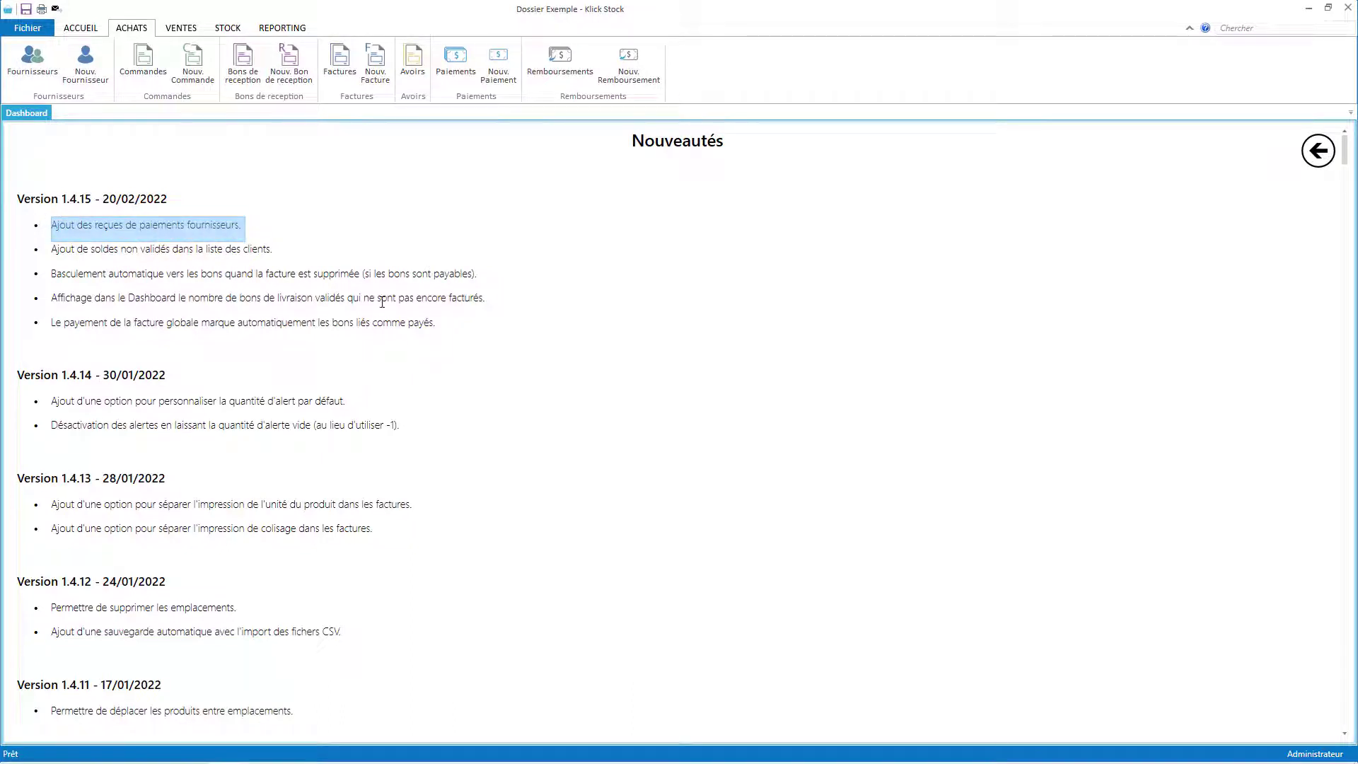
left_click(498, 70)
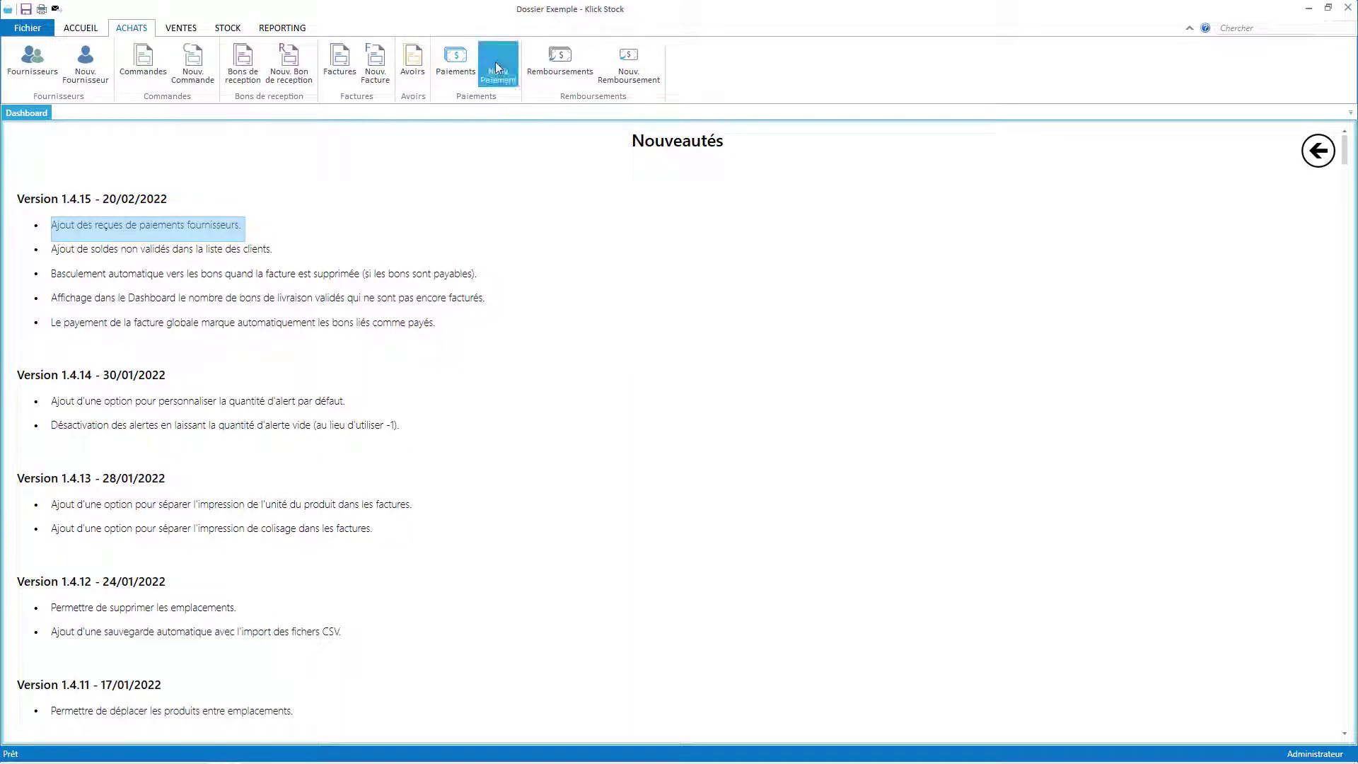
left_click(393, 138)
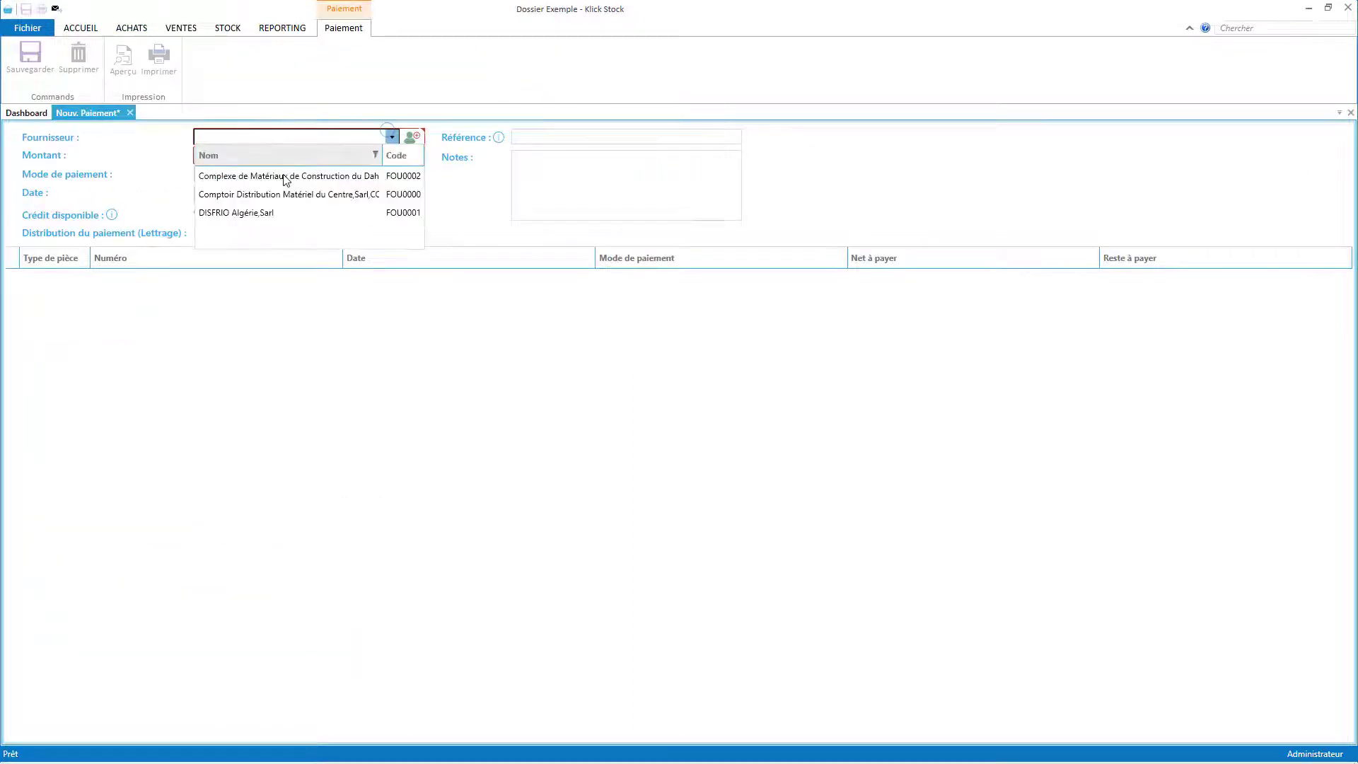
left_click(236, 212)
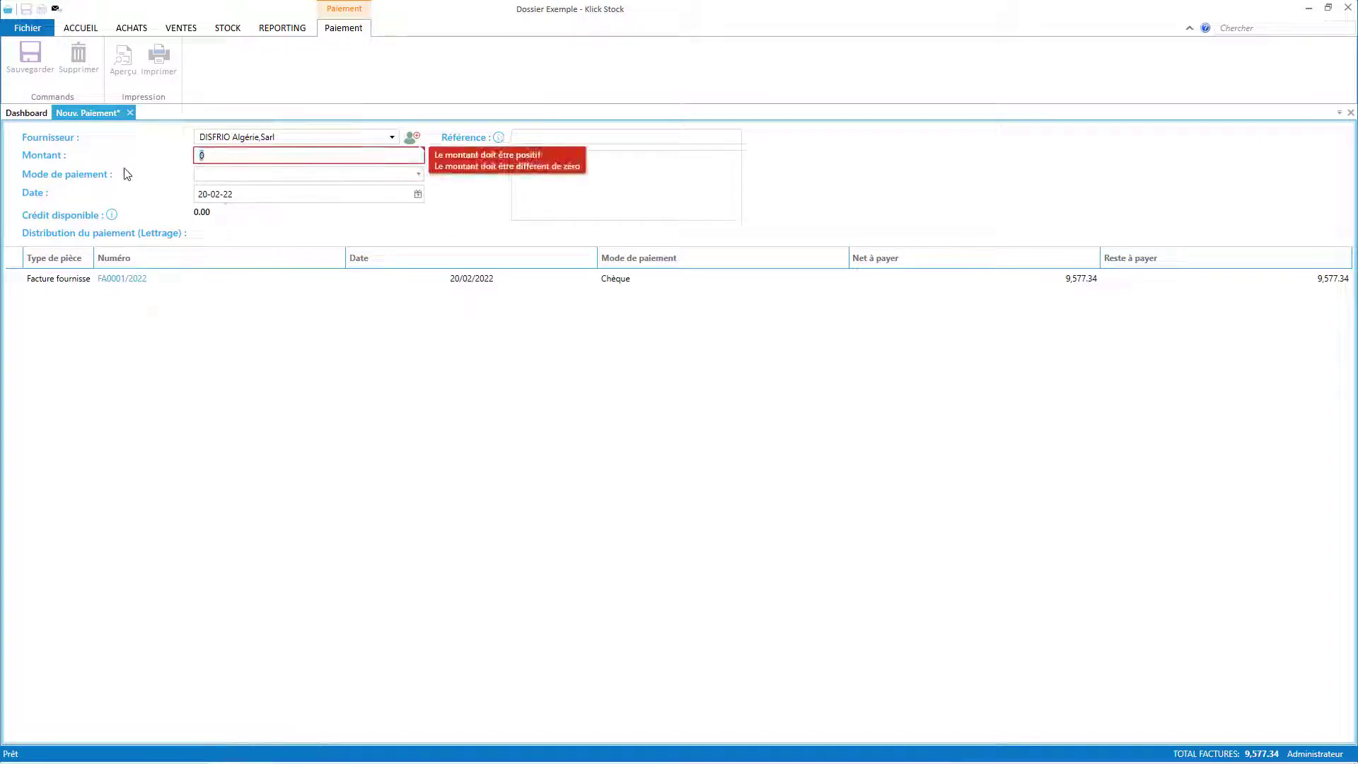
type("2000")
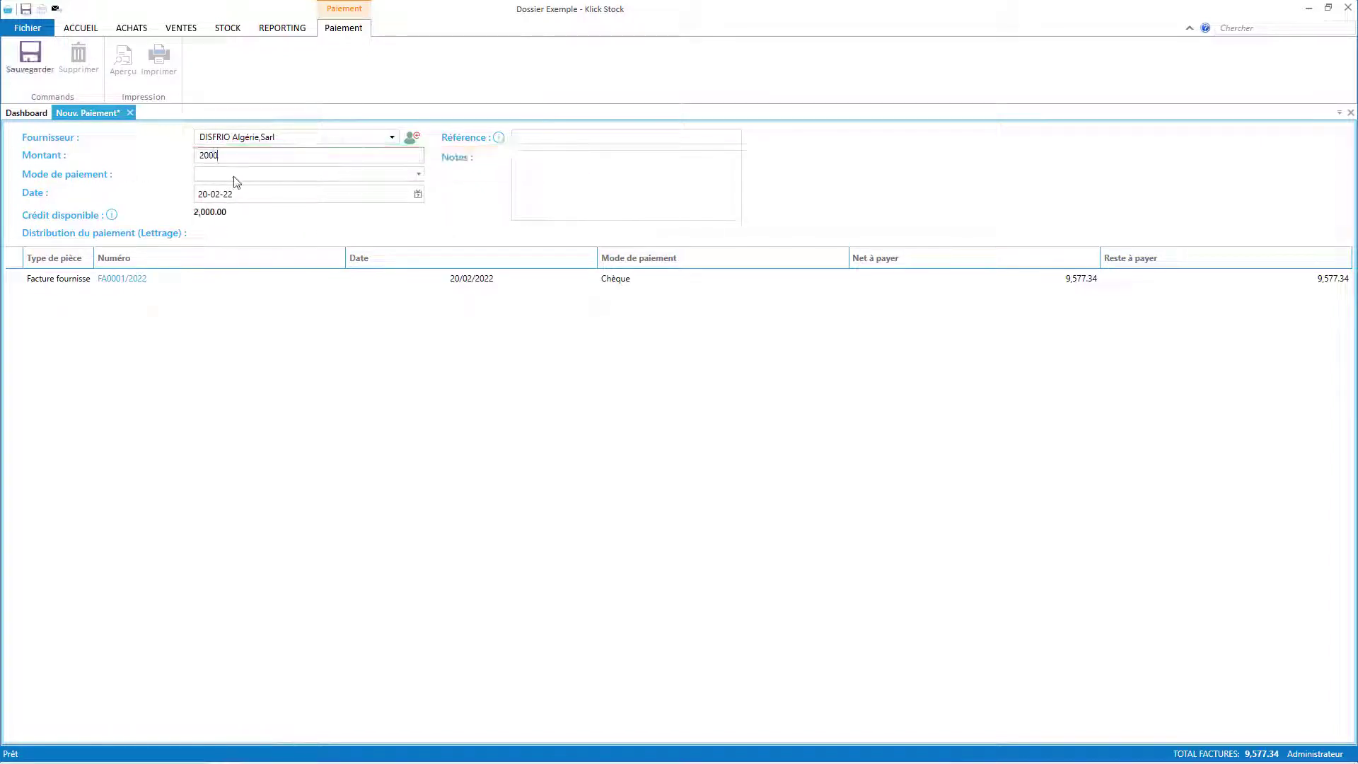
left_click(557, 132)
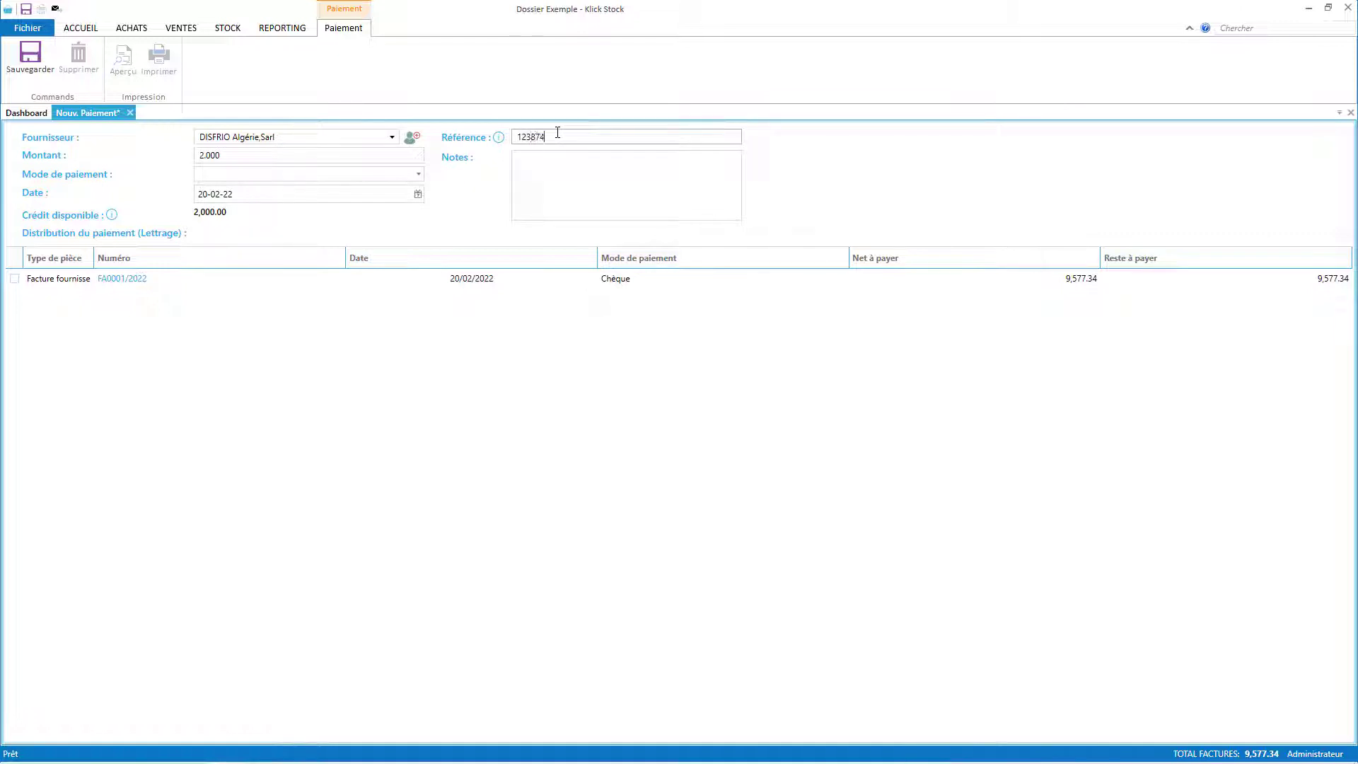
left_click(288, 175)
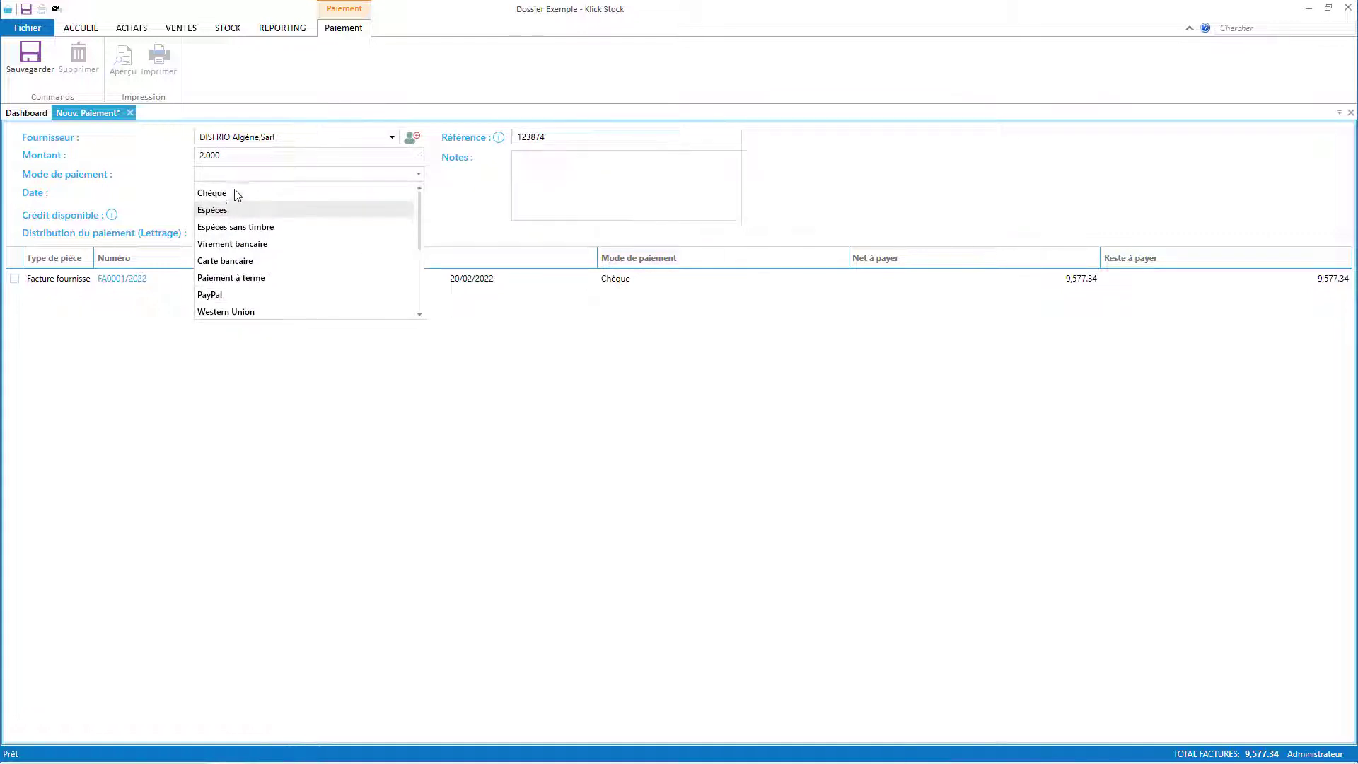
left_click(221, 195)
left_click(31, 54)
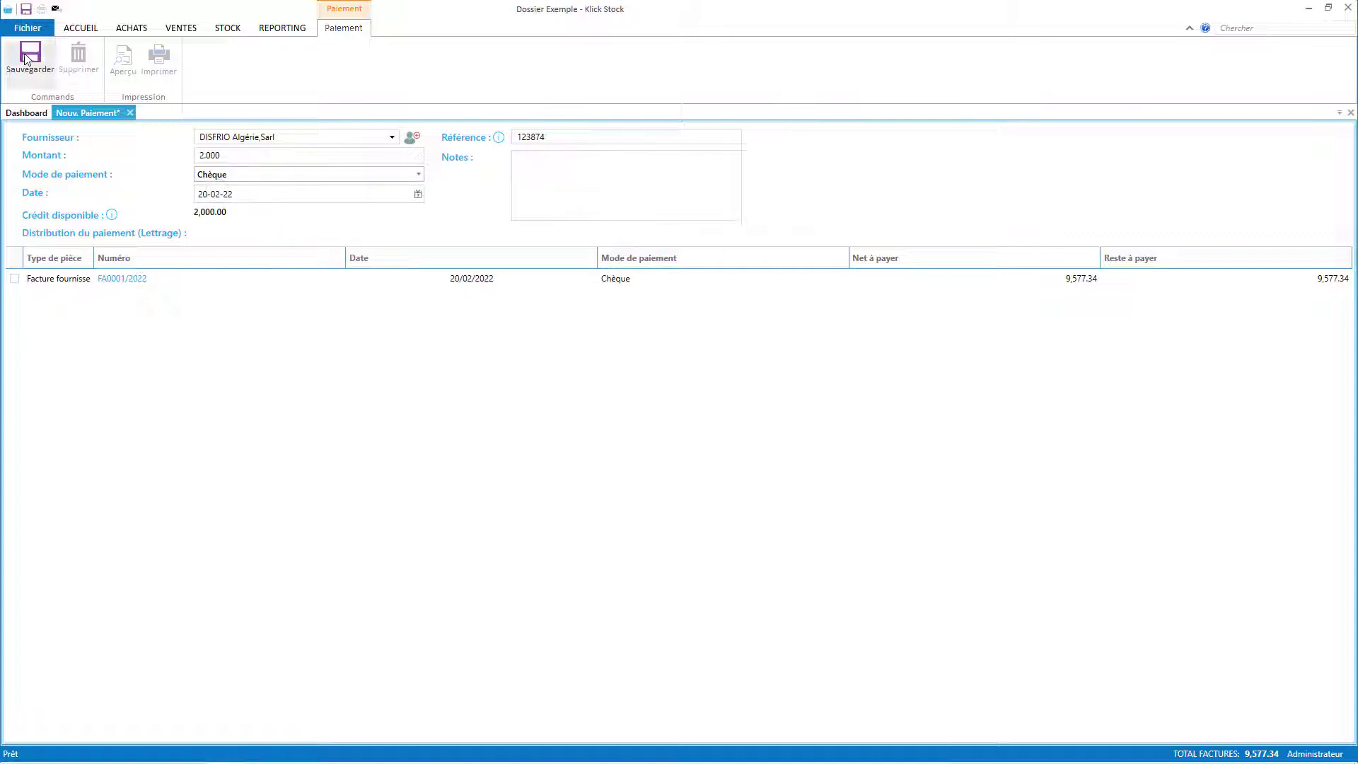
Preview the receipt of the saved supplier payment and close the preview to return to the payment.
left_click(121, 70)
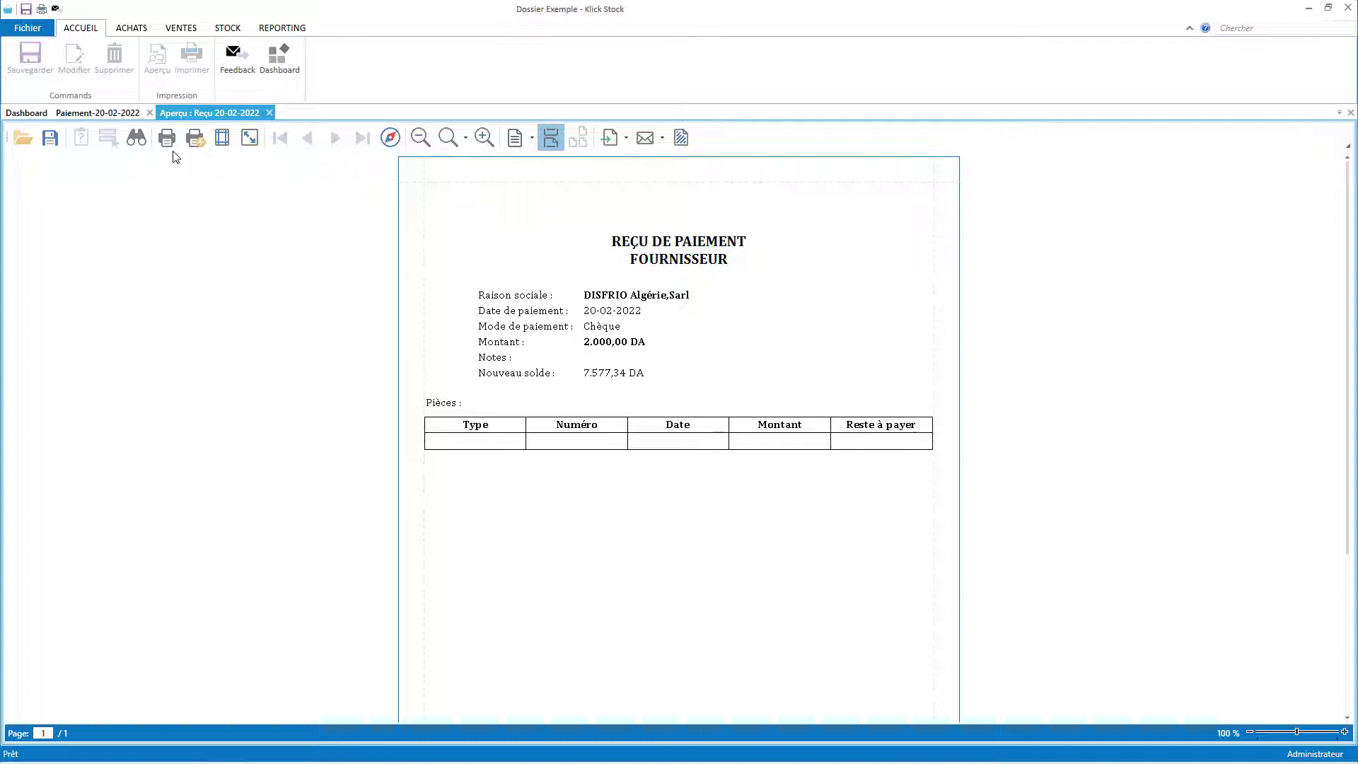
left_click(99, 113)
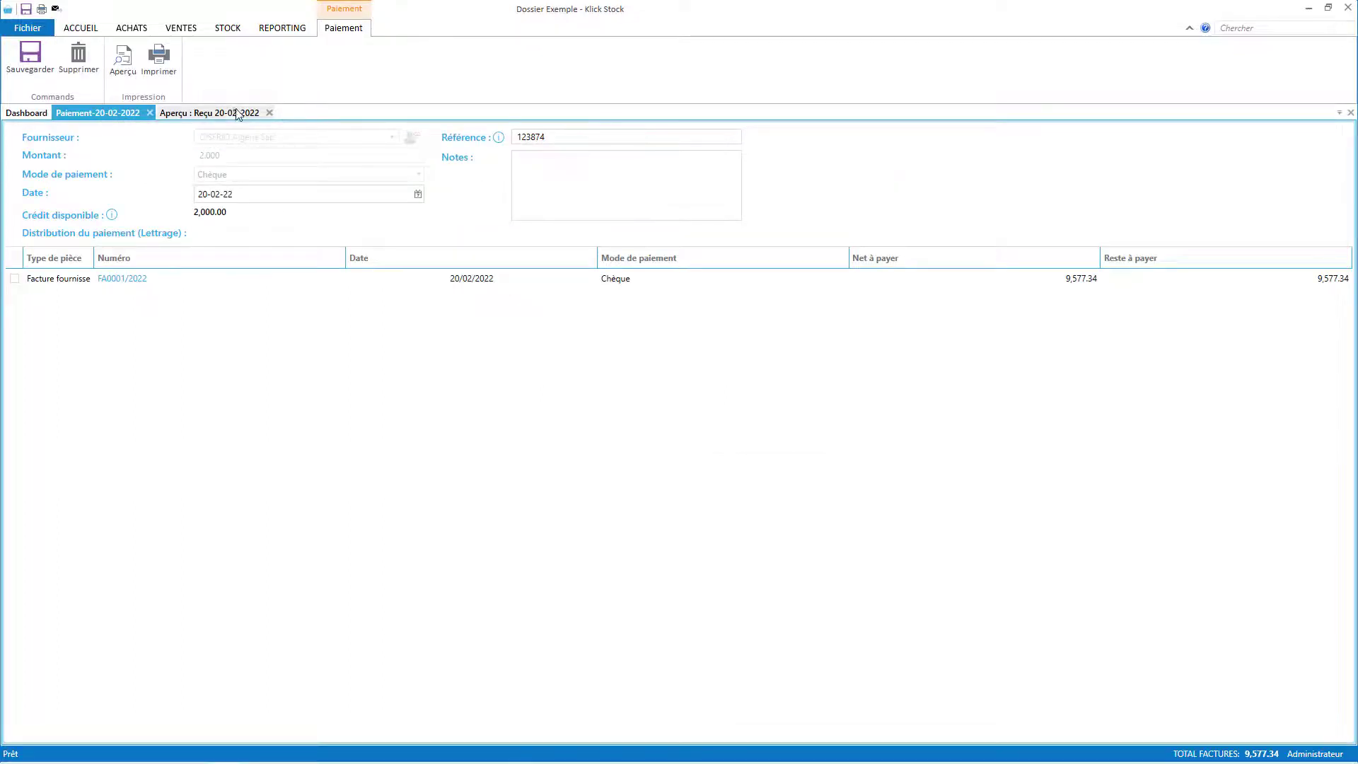
left_click(269, 113)
Allocate the payment to supplier invoice FA0001/2022, save it with its receipt previewed, and close the payment.
left_click(14, 278)
left_click(32, 60)
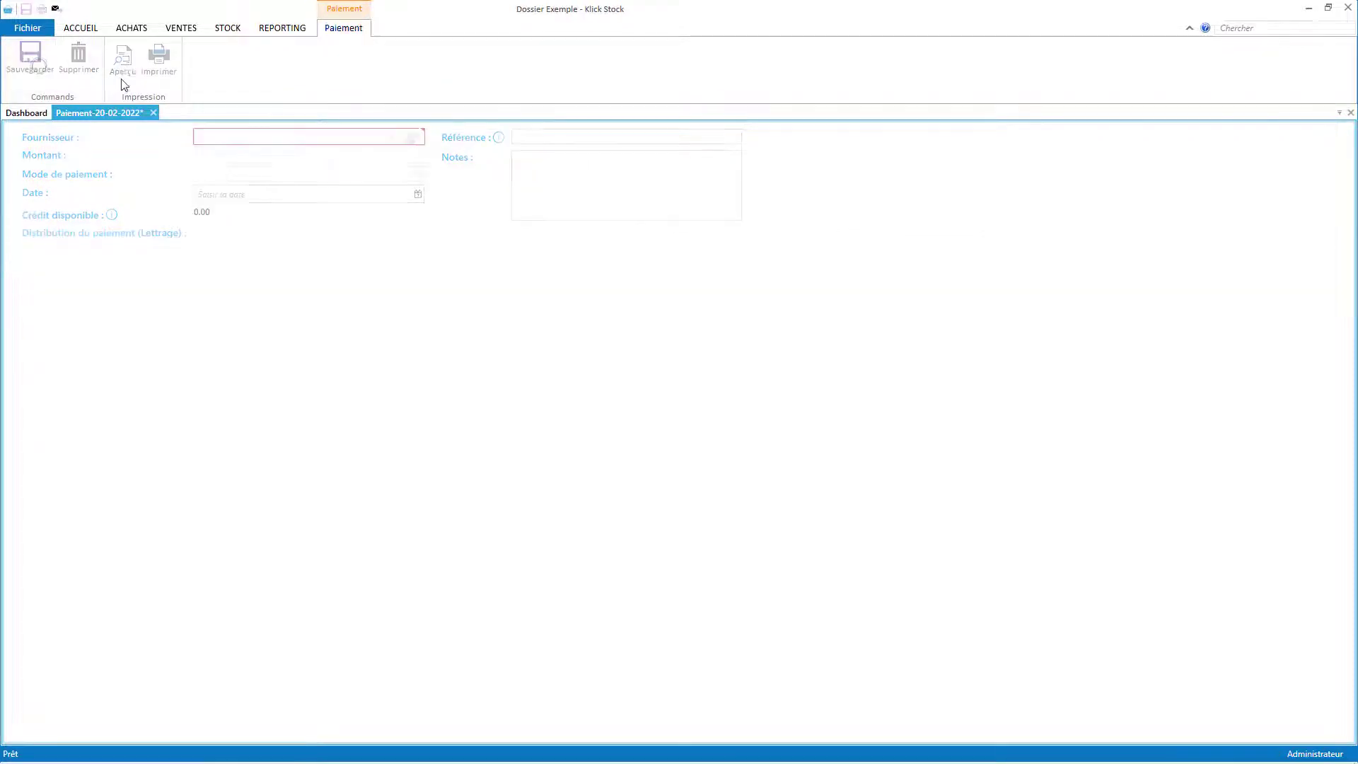
left_click(123, 58)
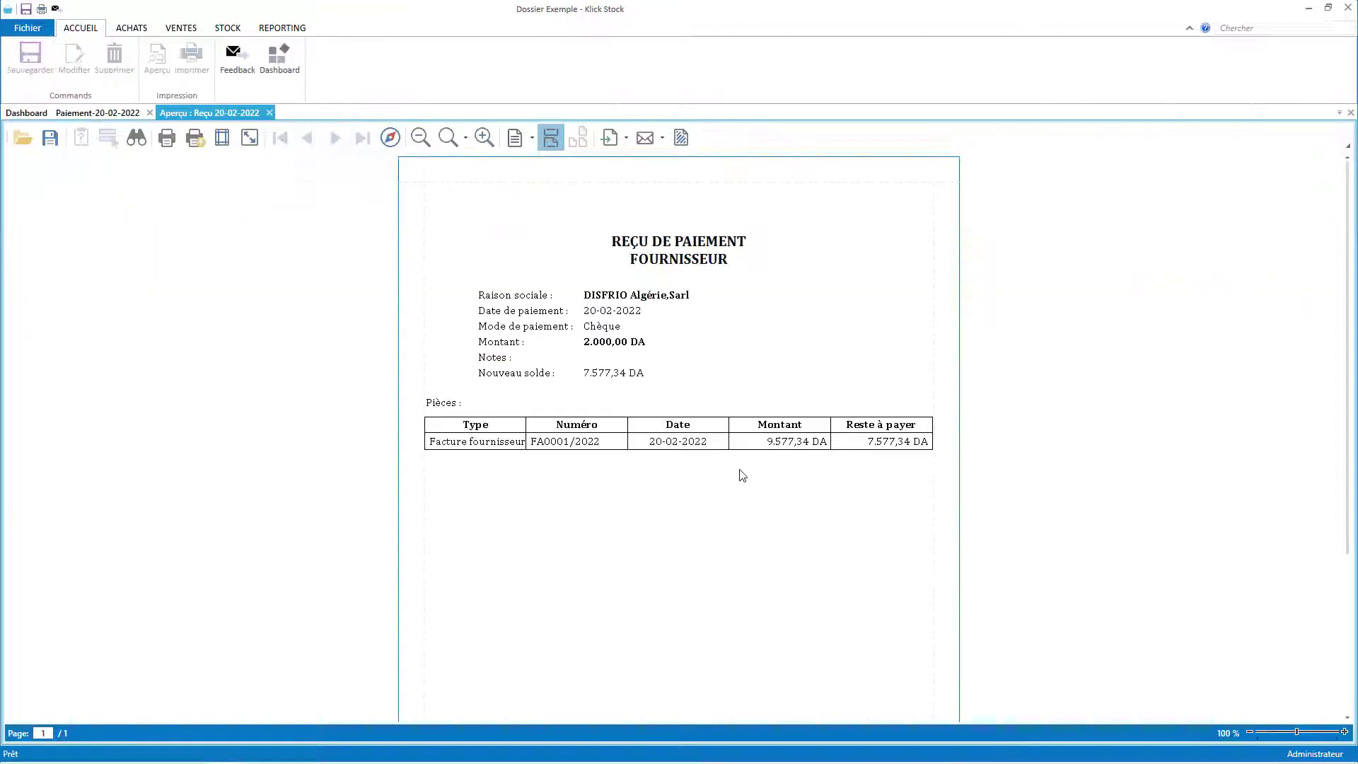
left_click(269, 113)
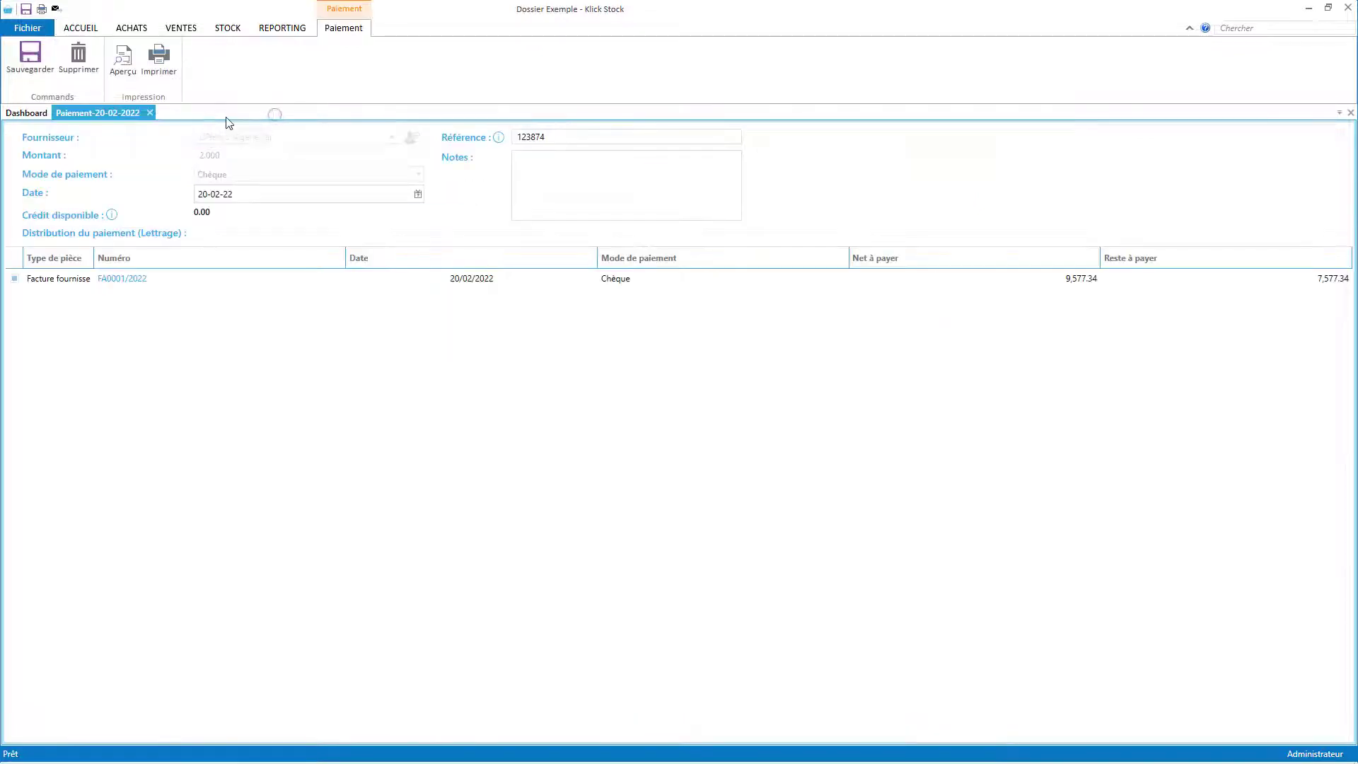
left_click(150, 113)
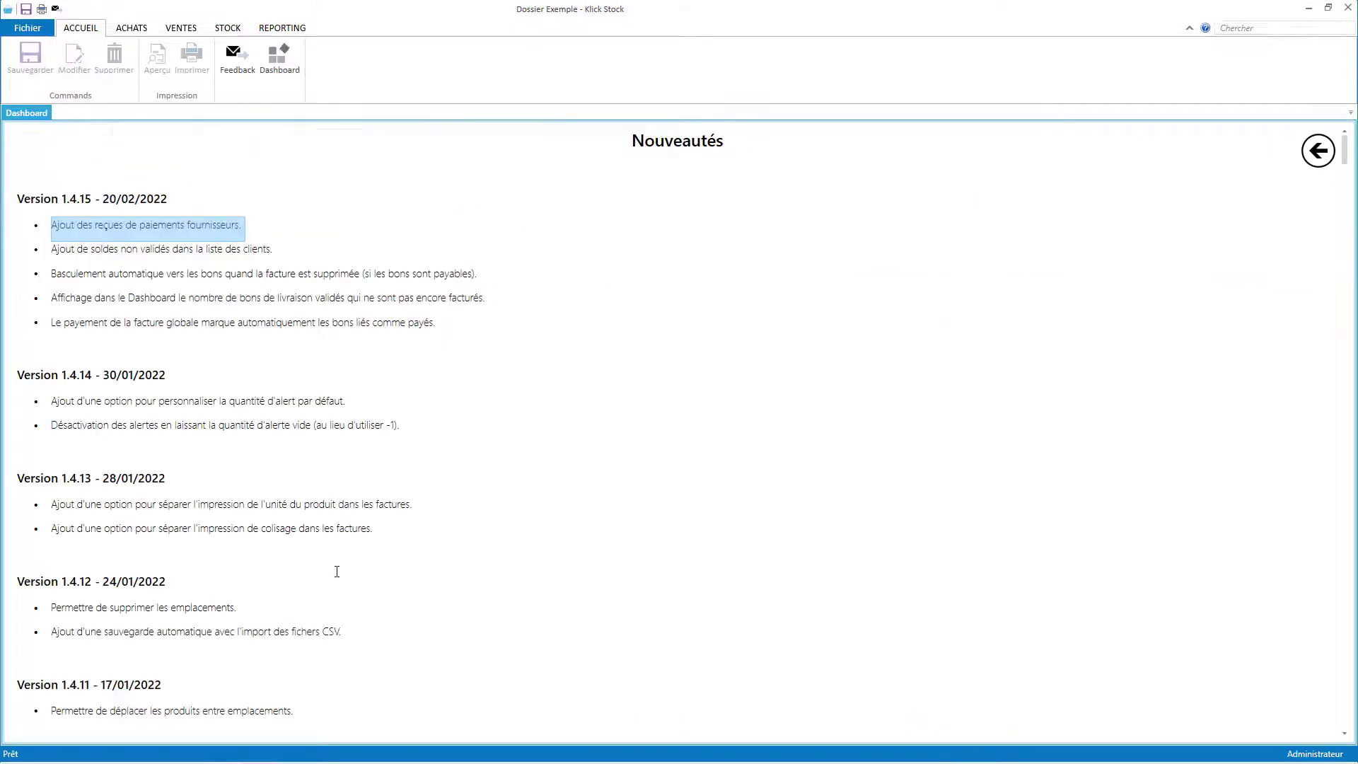
Open the client list and search it for "wi".
left_click_drag(297, 252, 27, 255)
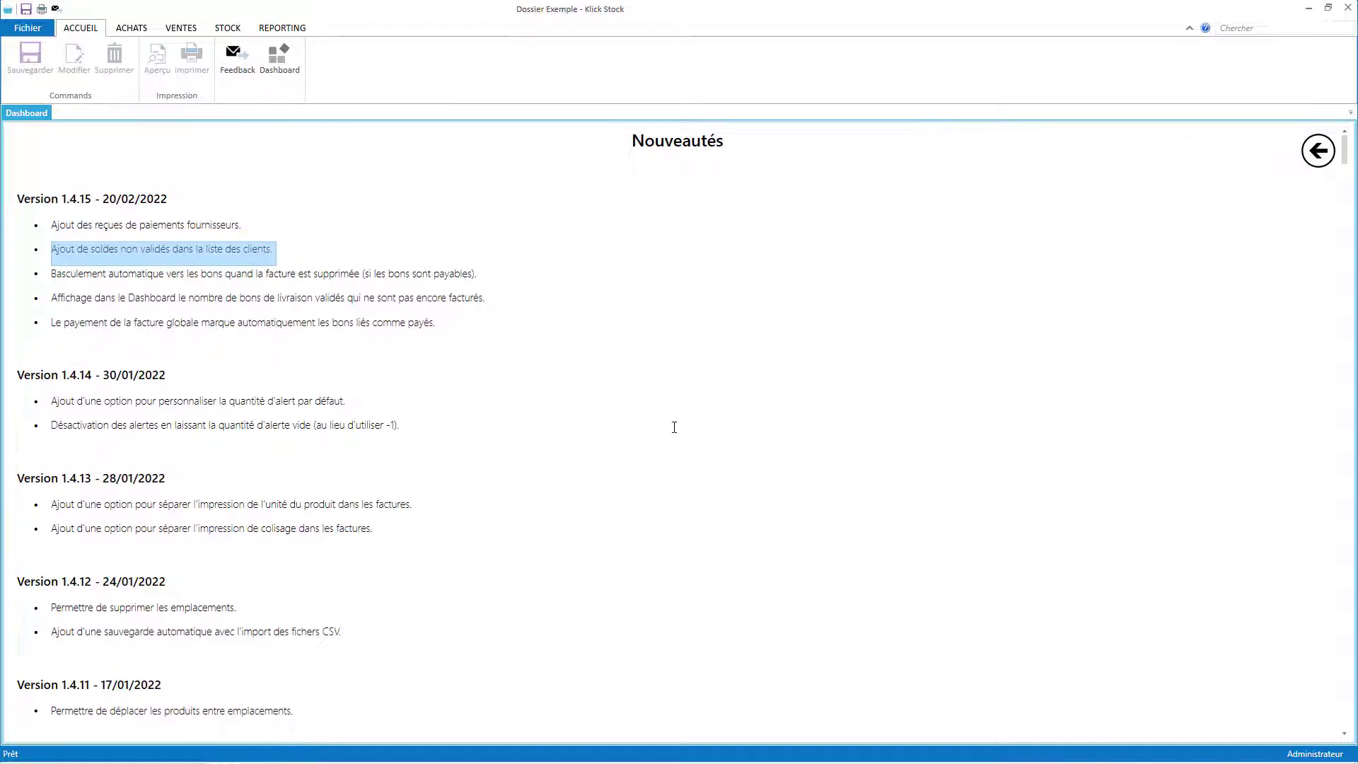
left_click(181, 28)
left_click(20, 62)
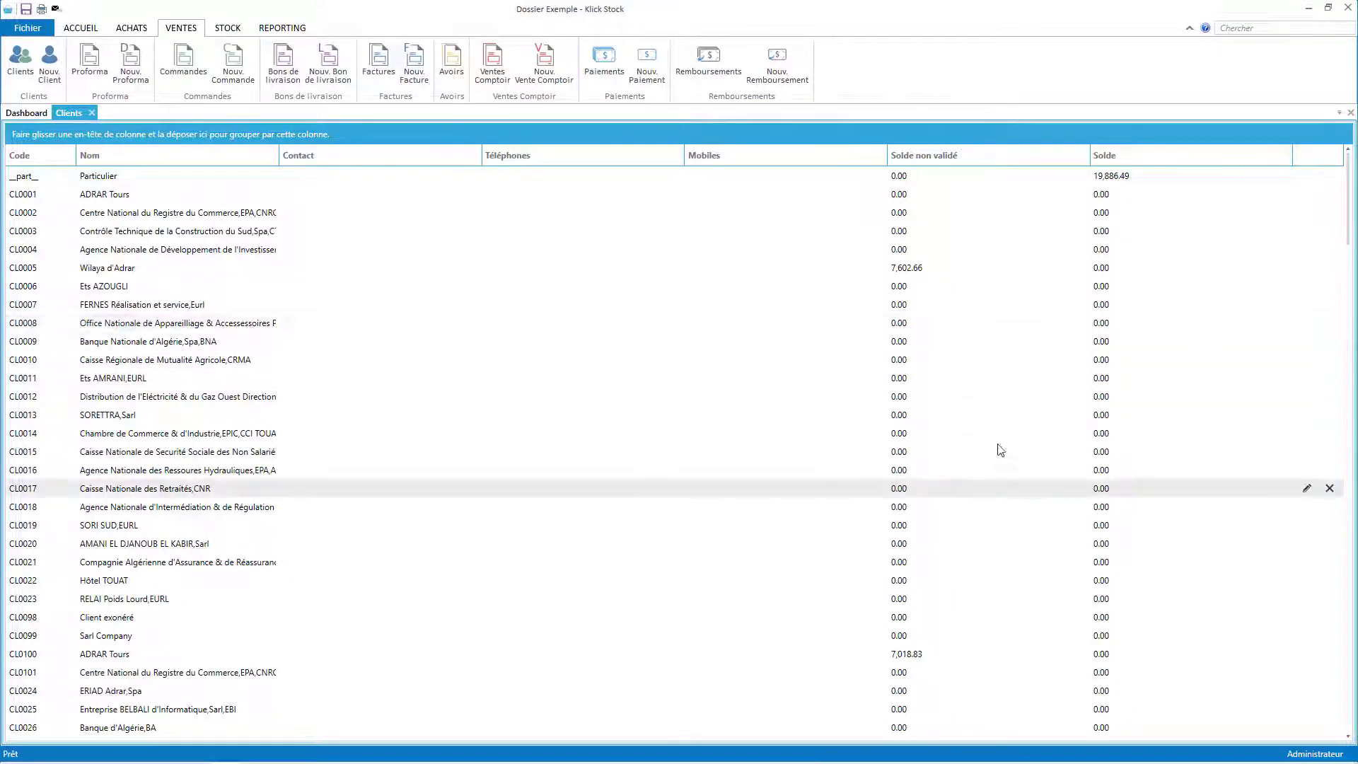
left_click(1256, 26)
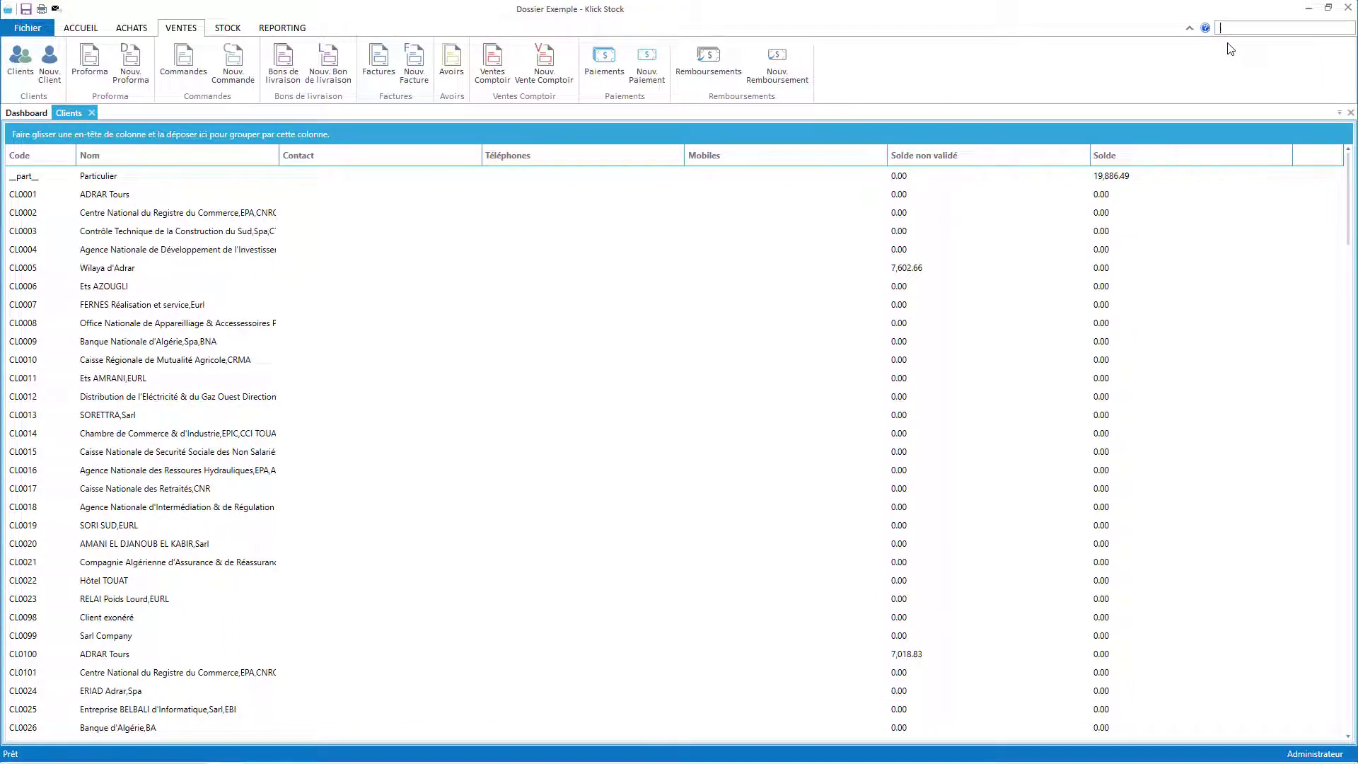
type("wi")
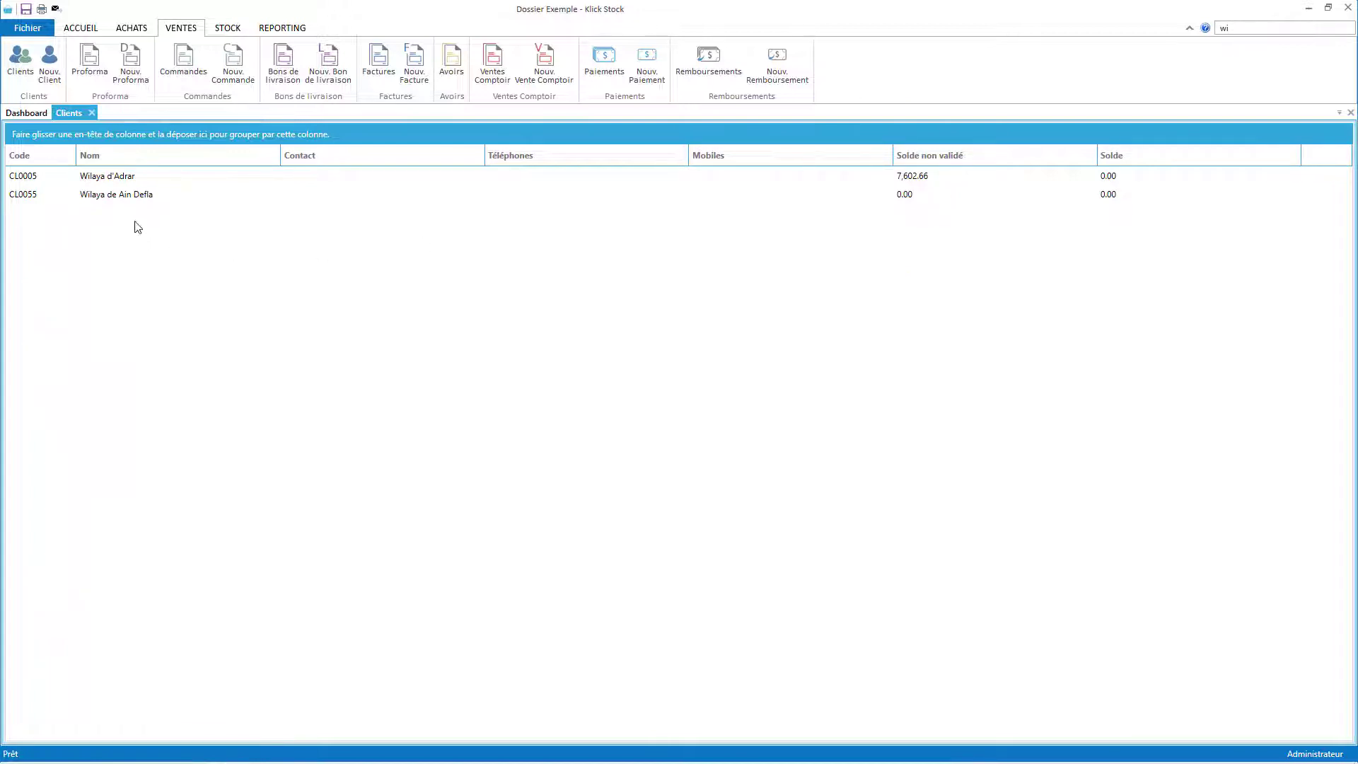
left_click(115, 202)
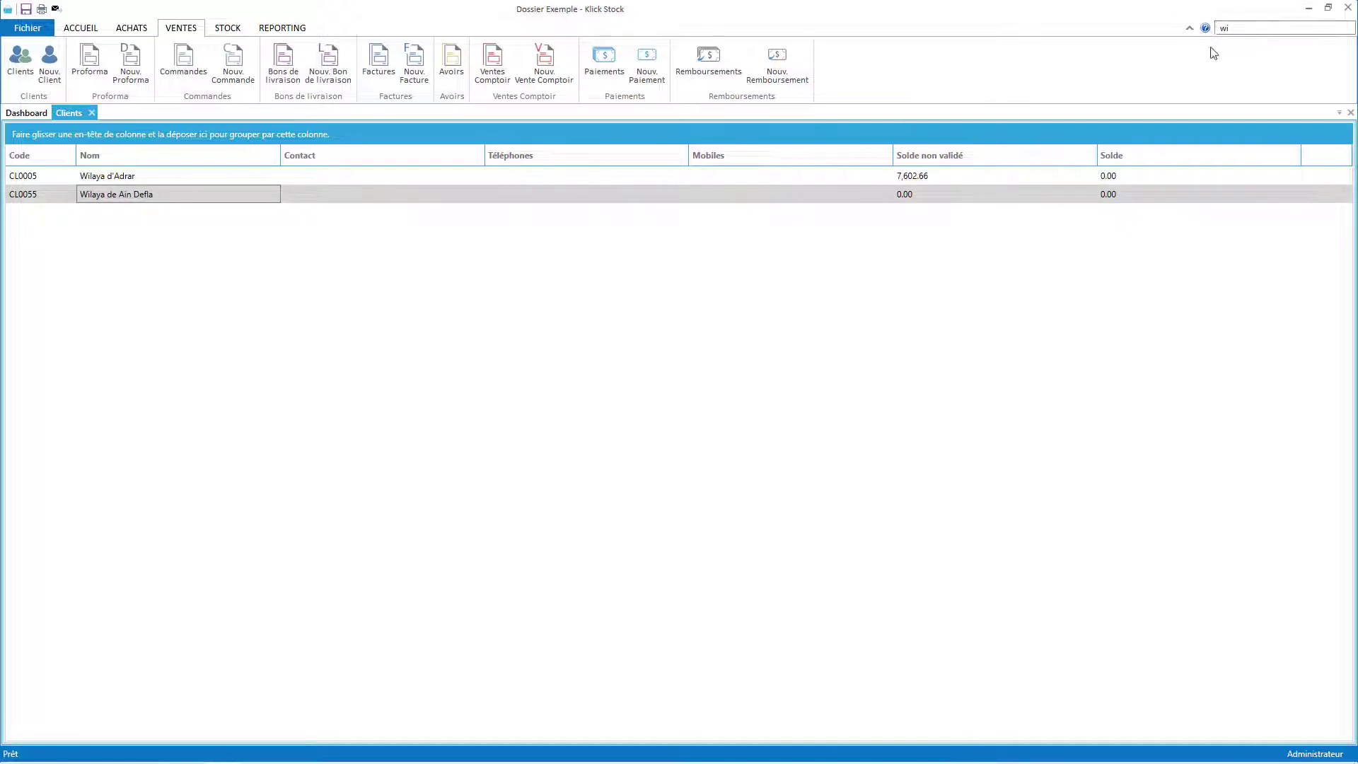
Filter the client list with "wil defla" and dock the list below the Dashboard.
double_click(1267, 24)
type("defla")
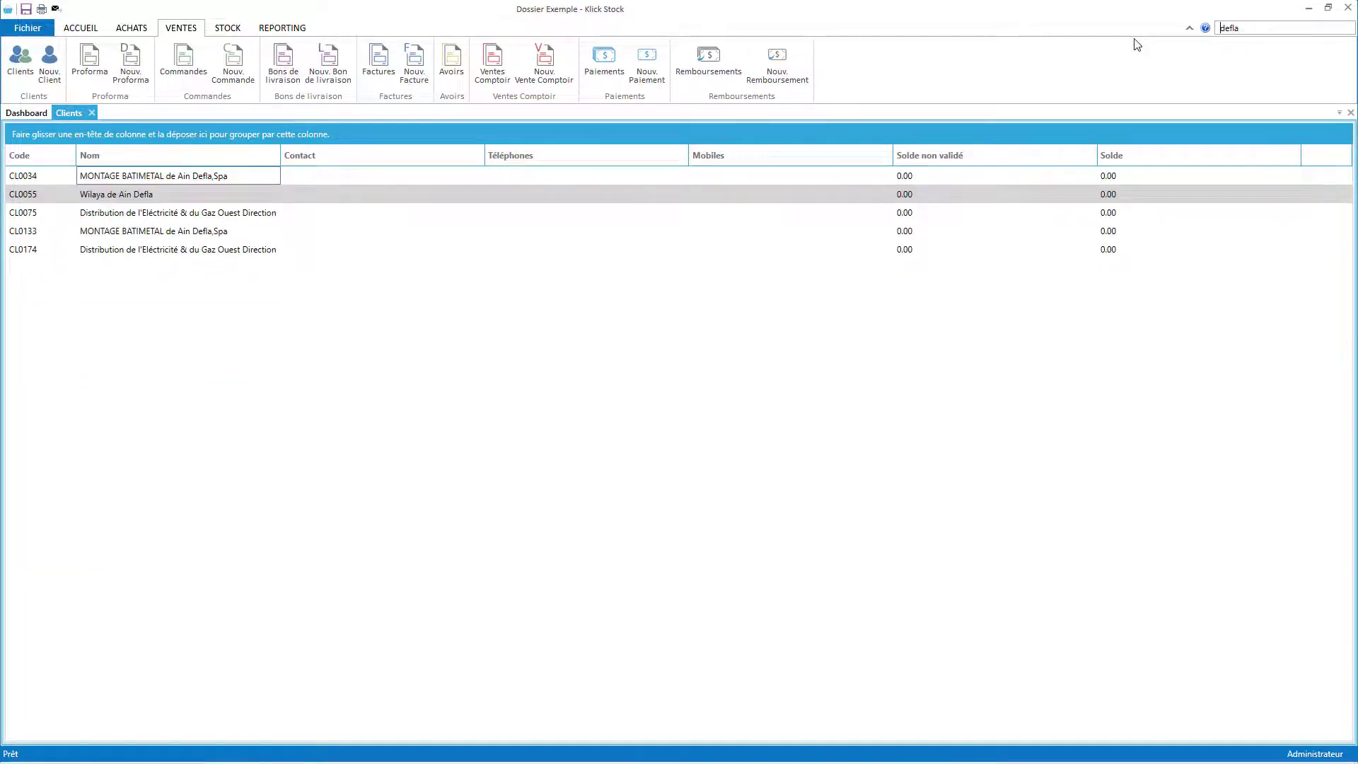
type("wil")
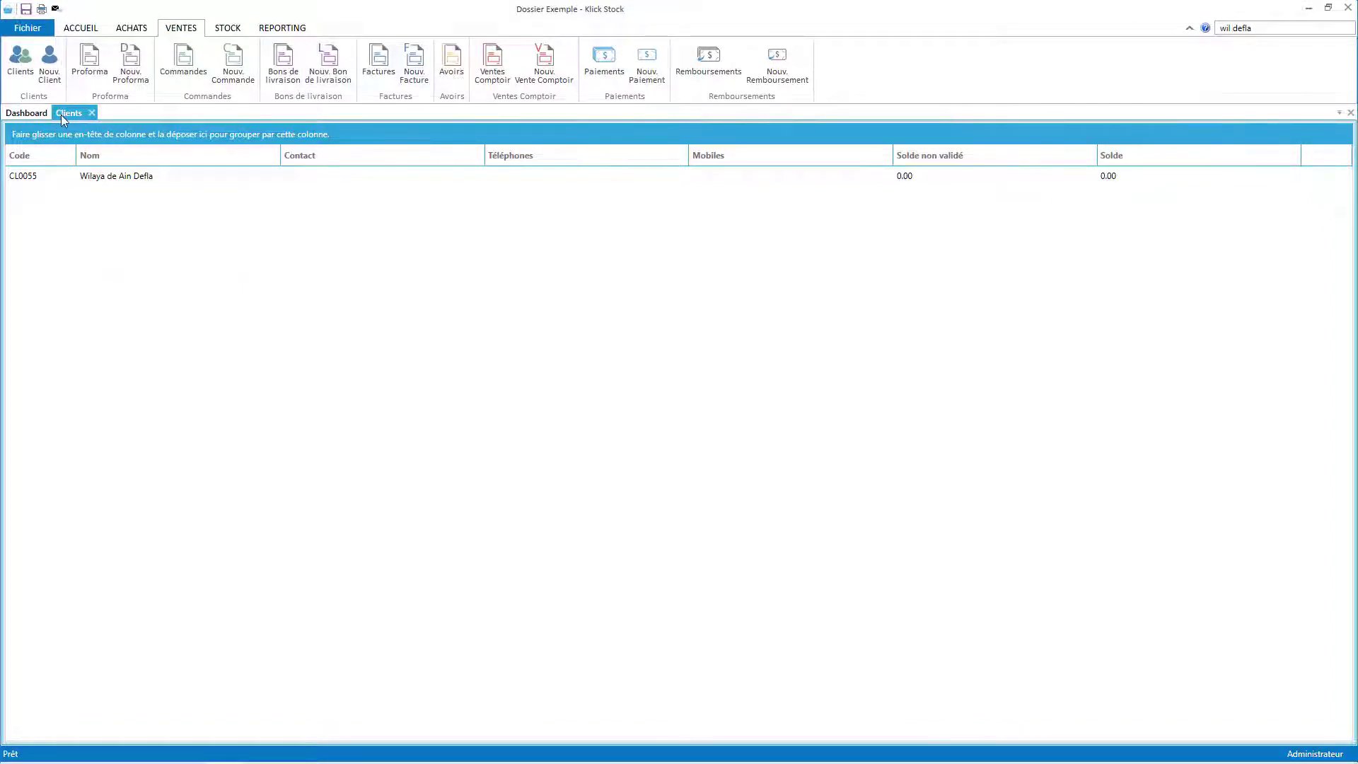
left_click_drag(68, 112, 674, 439)
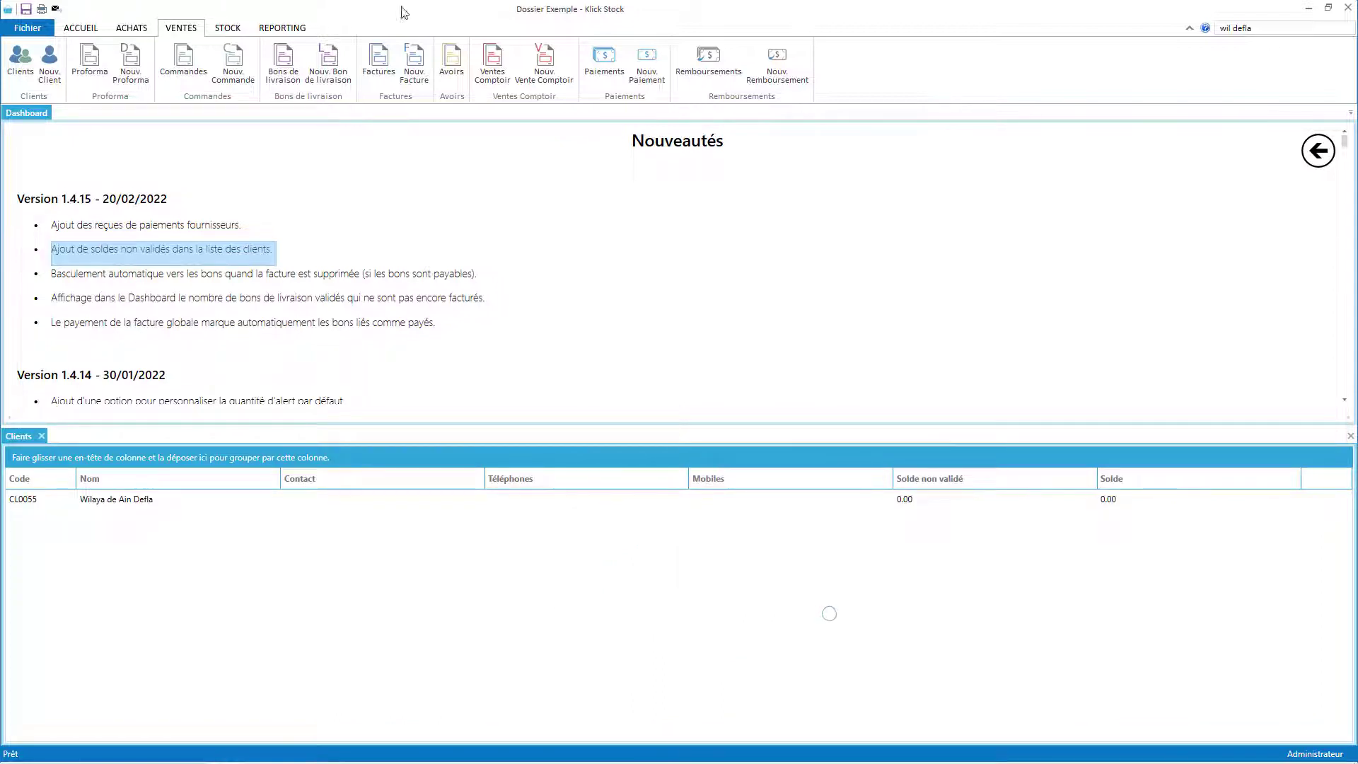
Create a new delivery note for the client Wilaya de Ain Defla with payment mode Espèces.
left_click(328, 63)
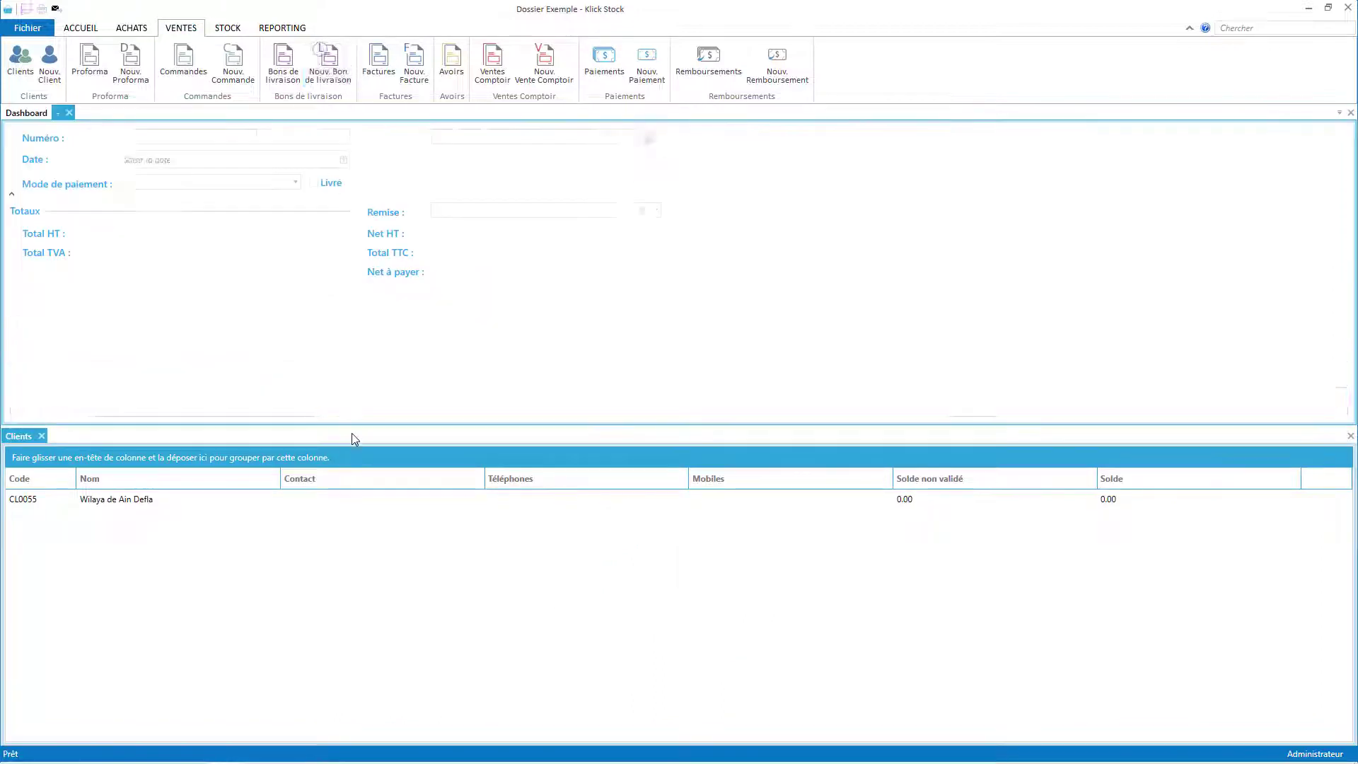
left_click(481, 140)
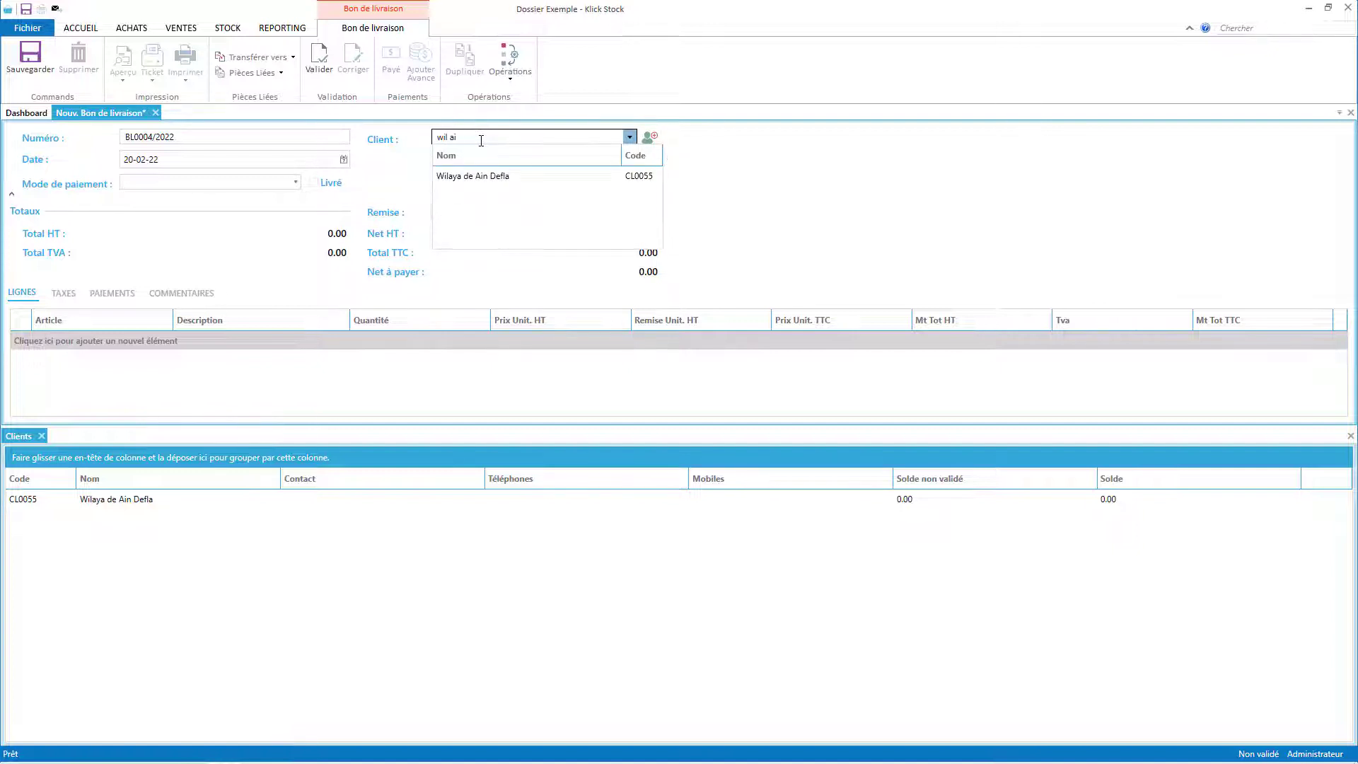
left_click(506, 174)
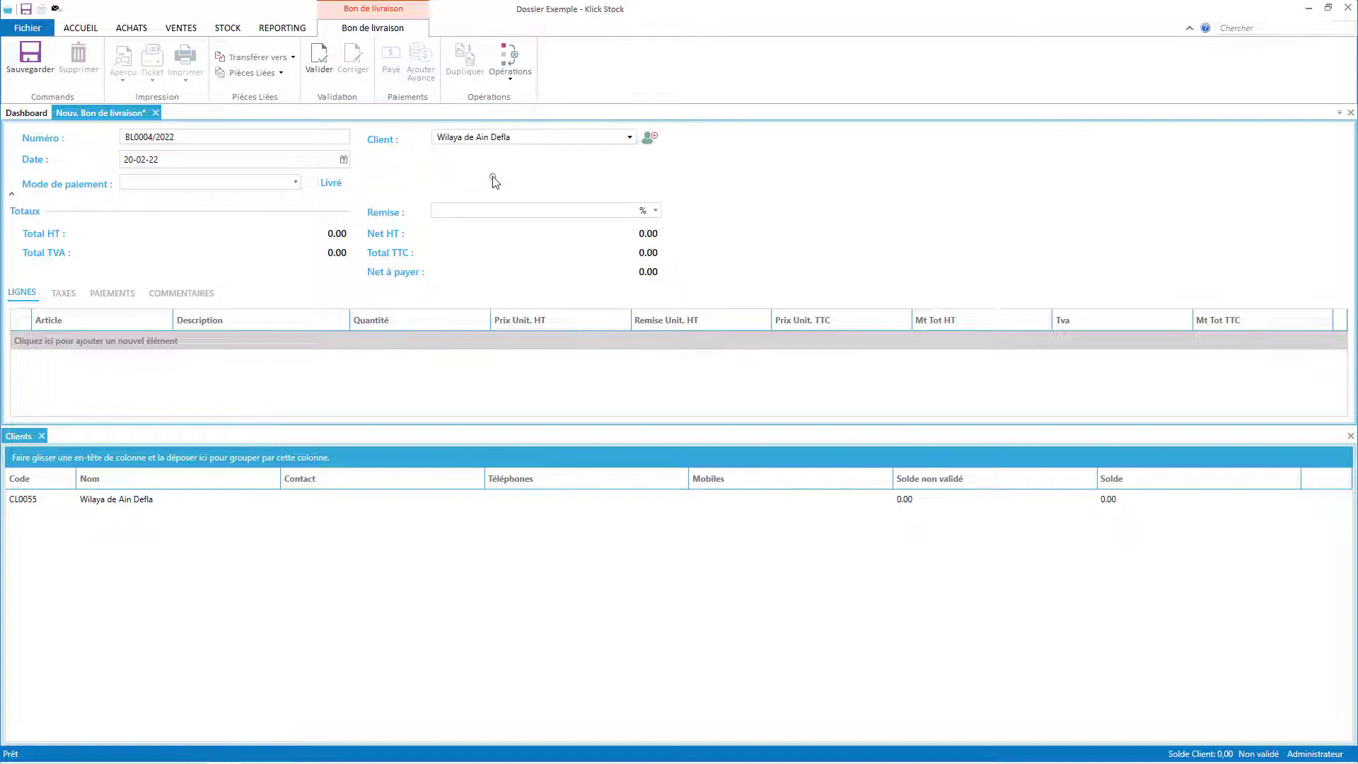
left_click(206, 182)
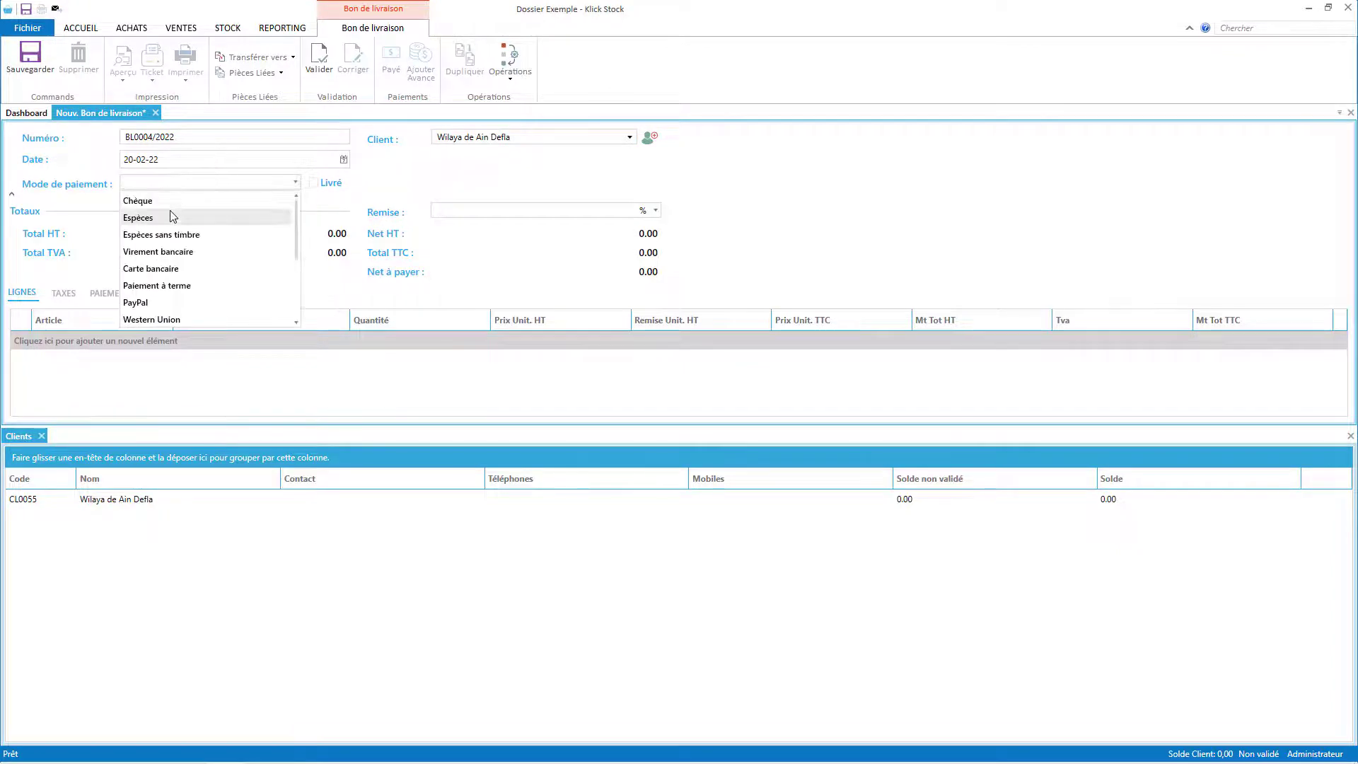
left_click(172, 216)
Add Cardigan fin droit col rond and GILET MAILLE DETAIL DOS to the delivery note and validate it.
left_click(70, 342)
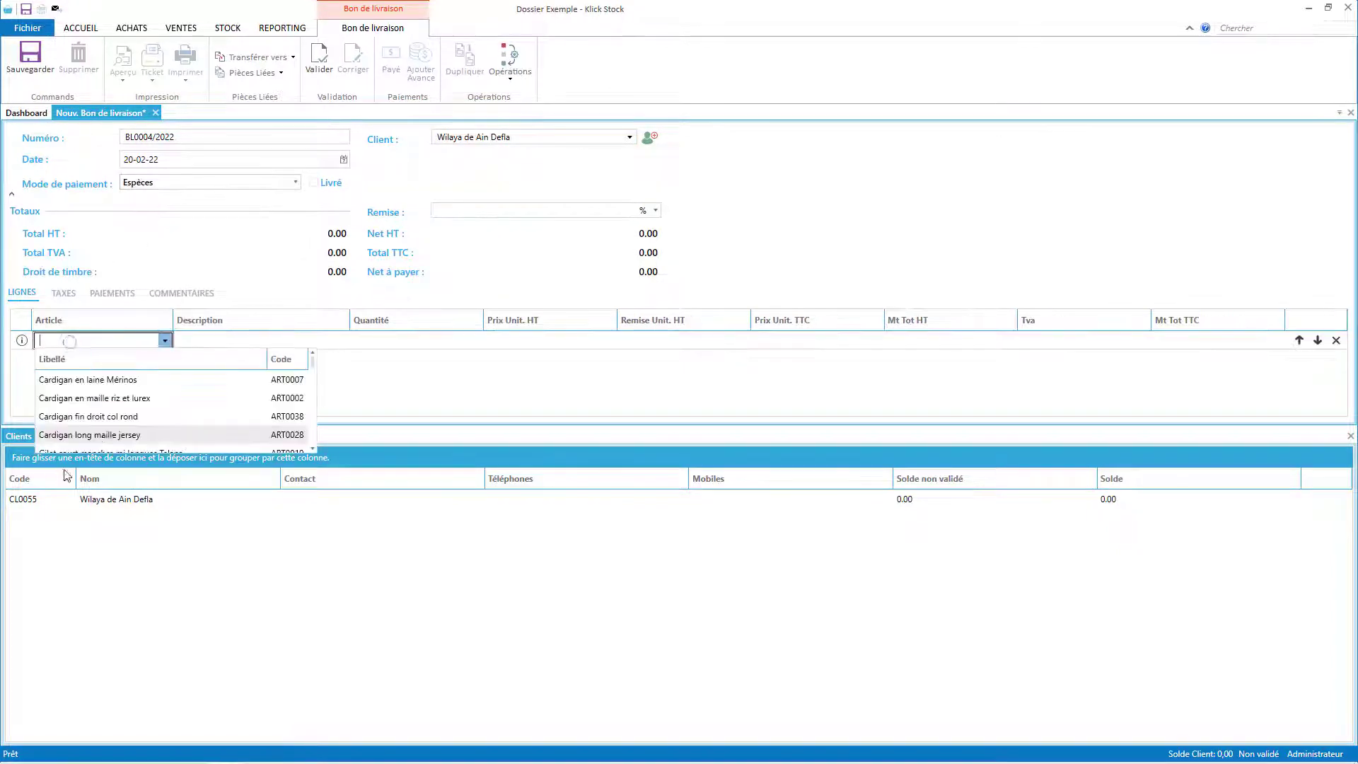
left_click(111, 417)
left_click(130, 347)
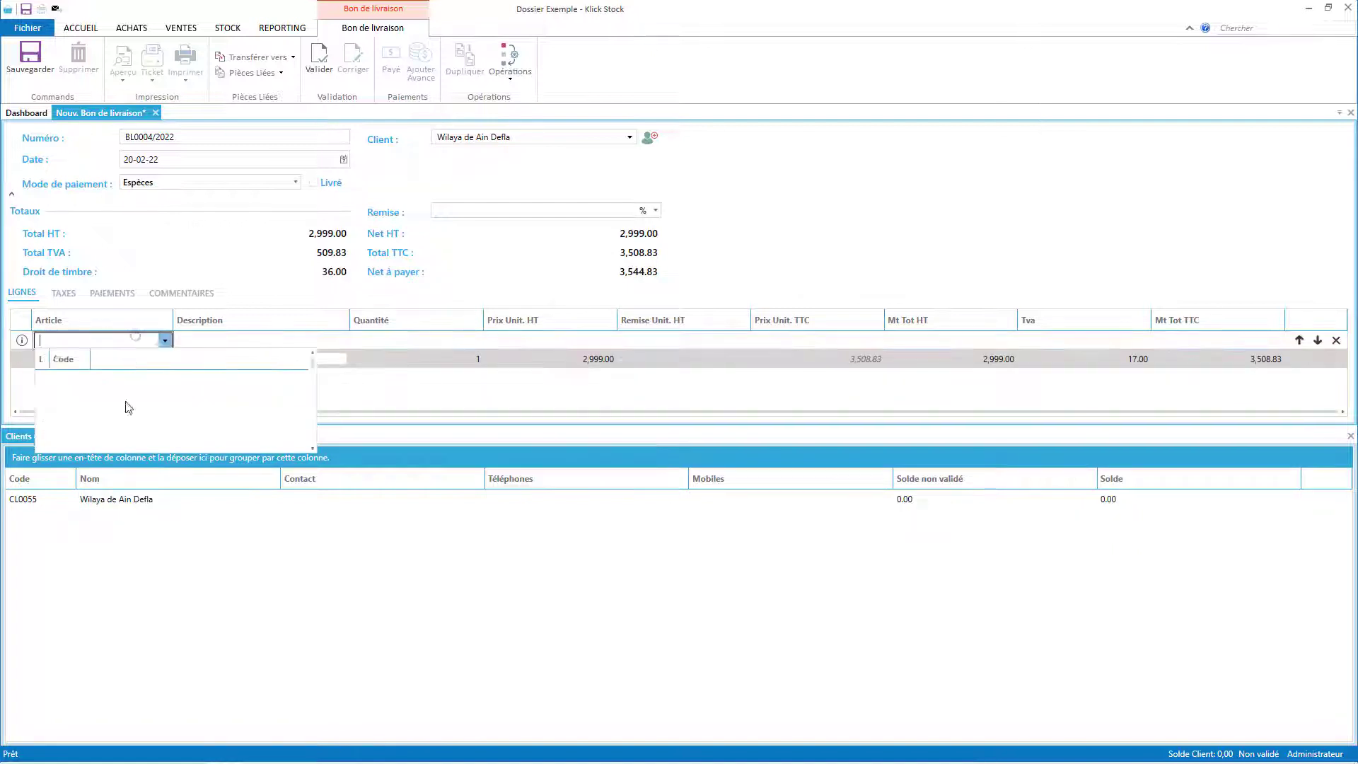
left_click(114, 434)
left_click(142, 386)
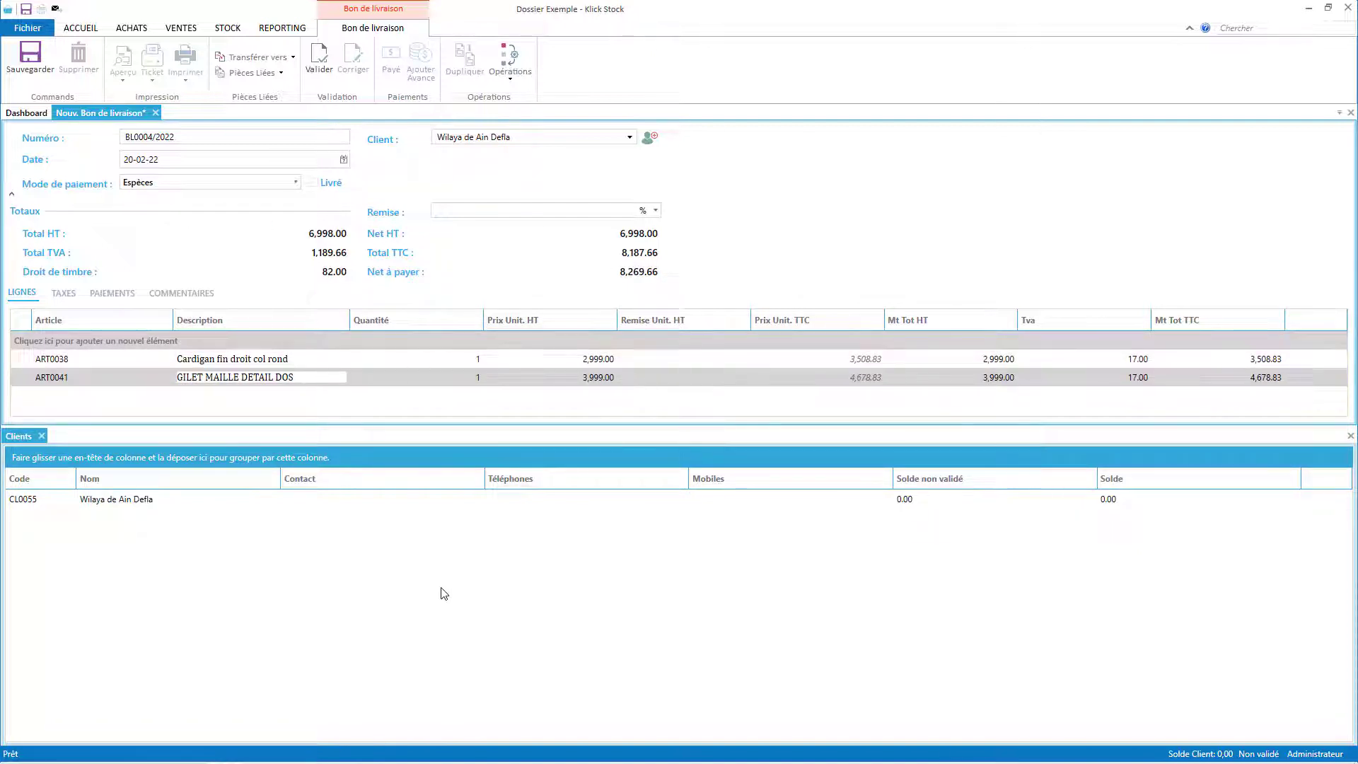
left_click(318, 64)
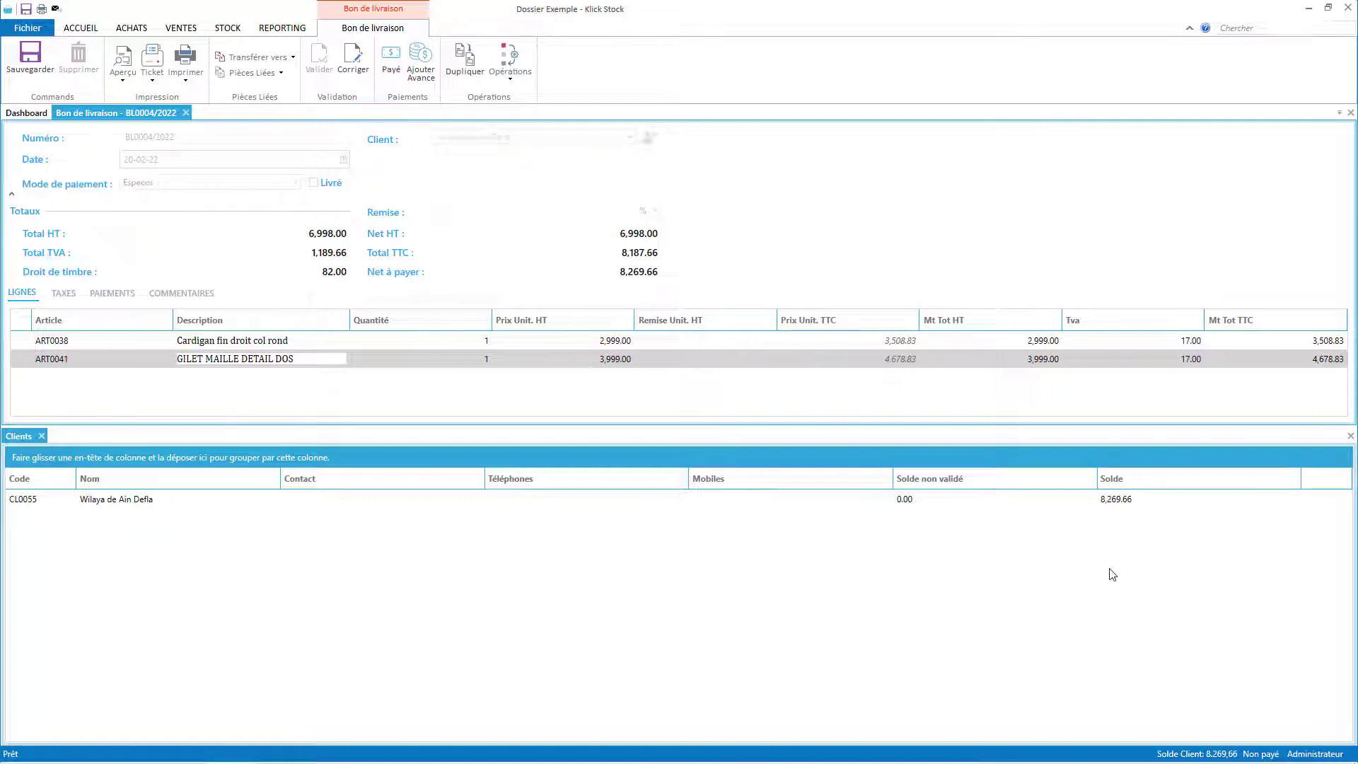
Review the general configuration options for delivery notes and invoices, and close them without saving.
left_click(28, 28)
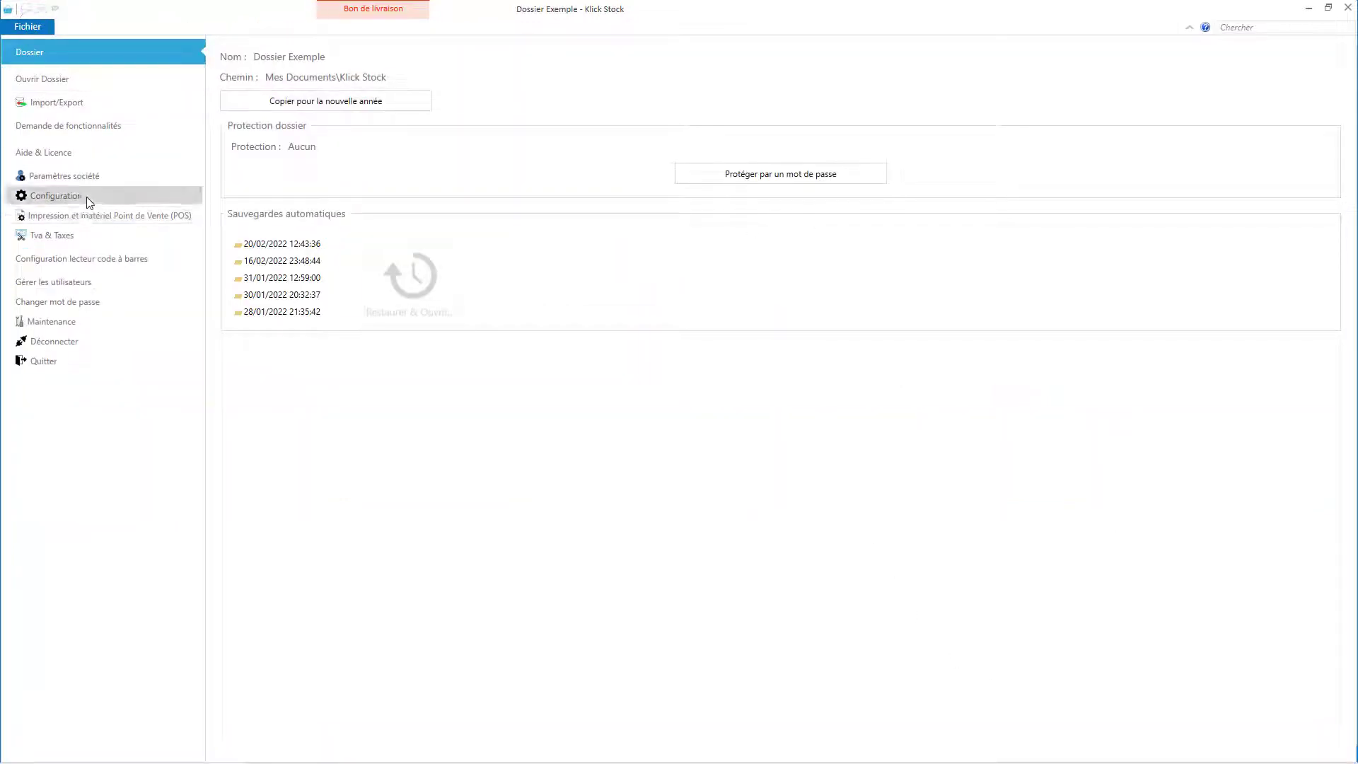
left_click(78, 195)
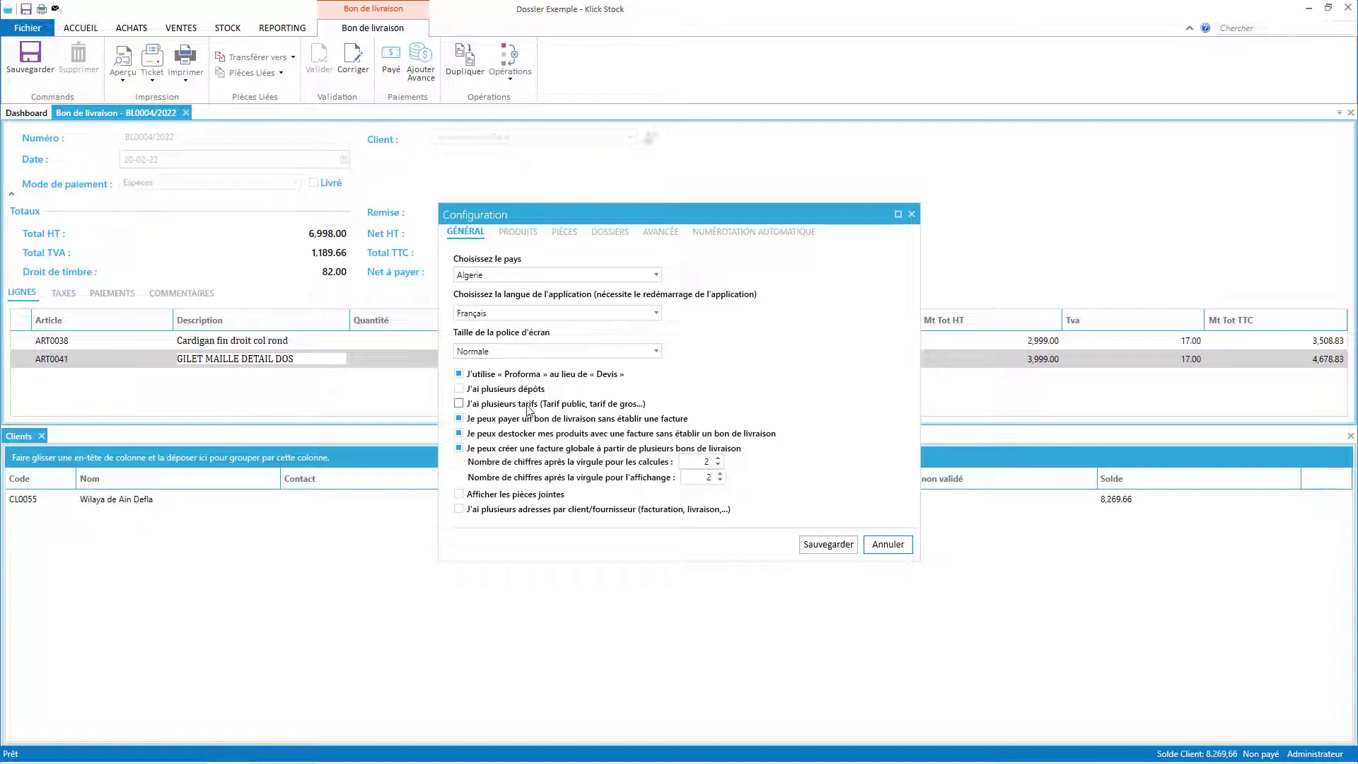
left_click(895, 549)
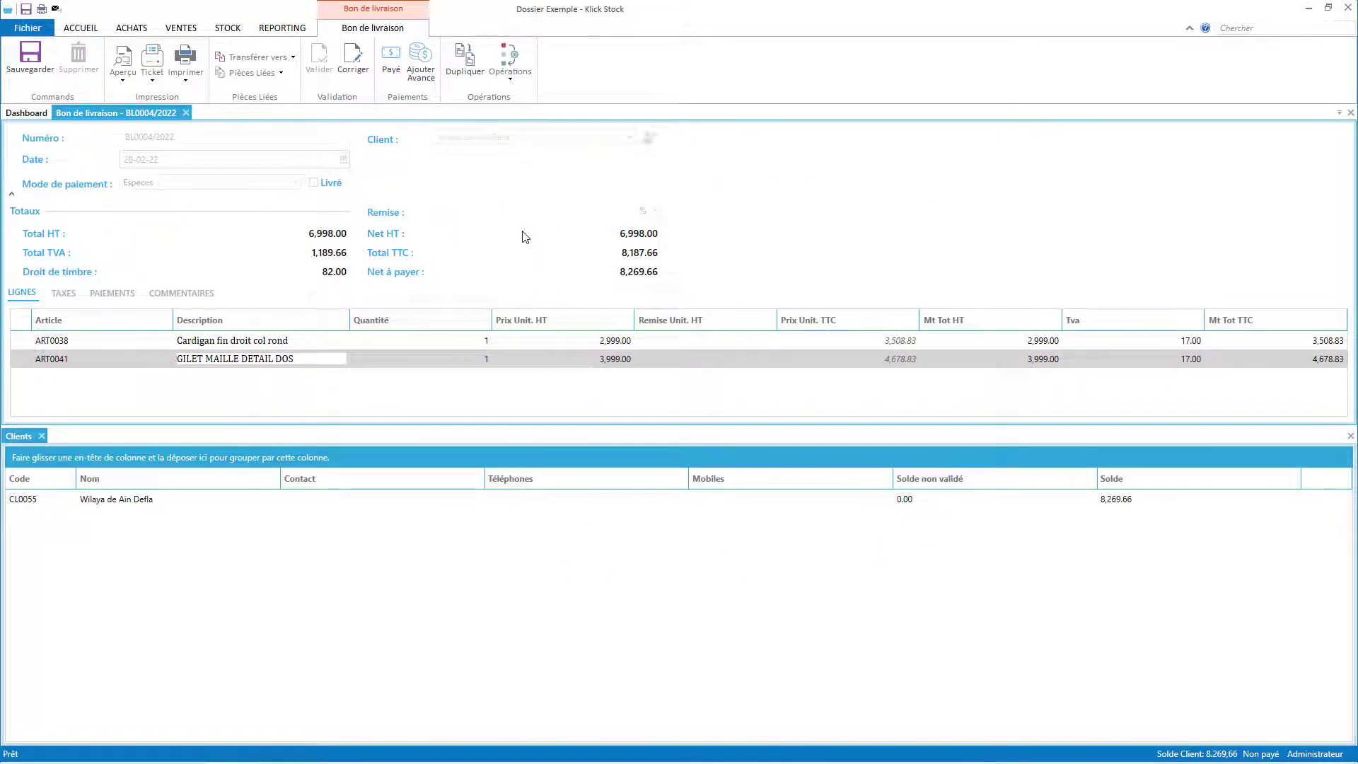
Transfer the validated delivery note to a client invoice.
left_click(278, 60)
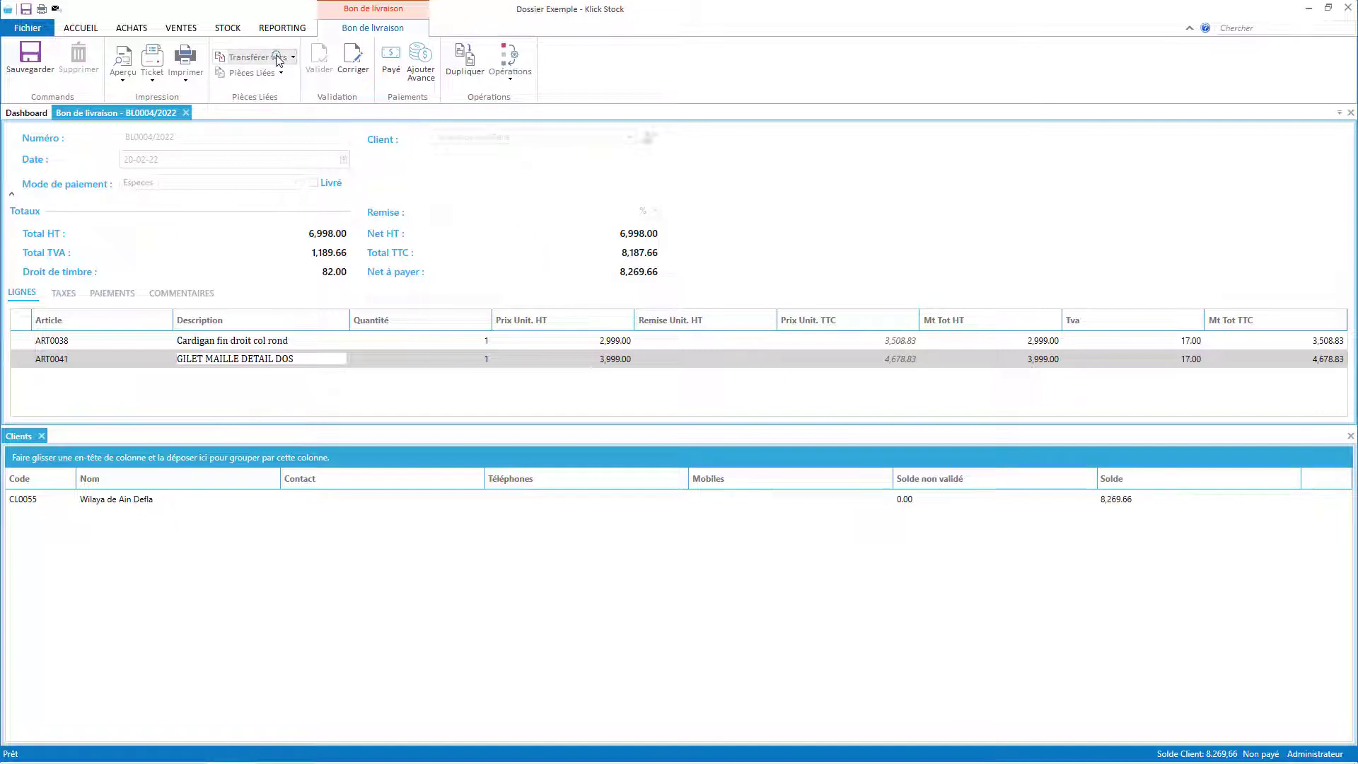
left_click(269, 78)
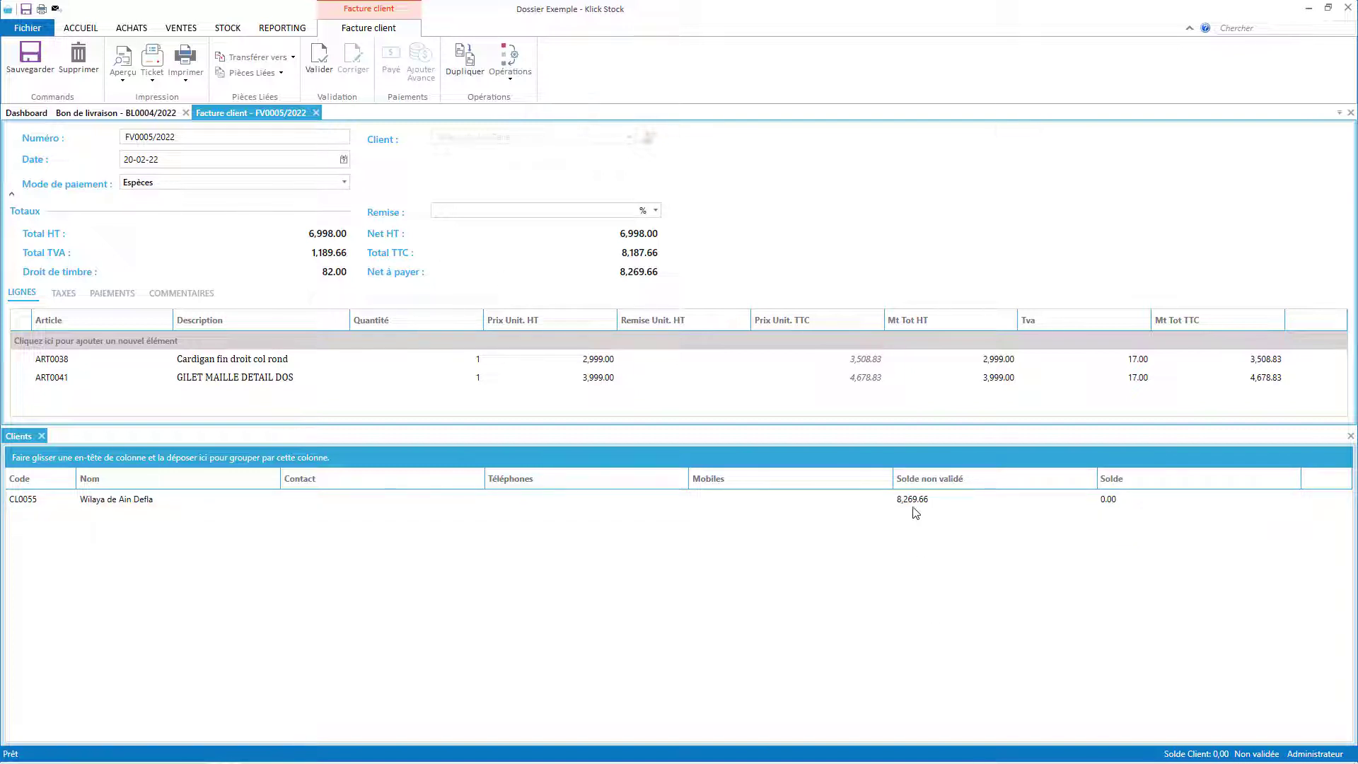
Validate client invoice FV0005/2022, reopen it for correction, and validate it again.
mouse_move(932, 508)
left_click(315, 58)
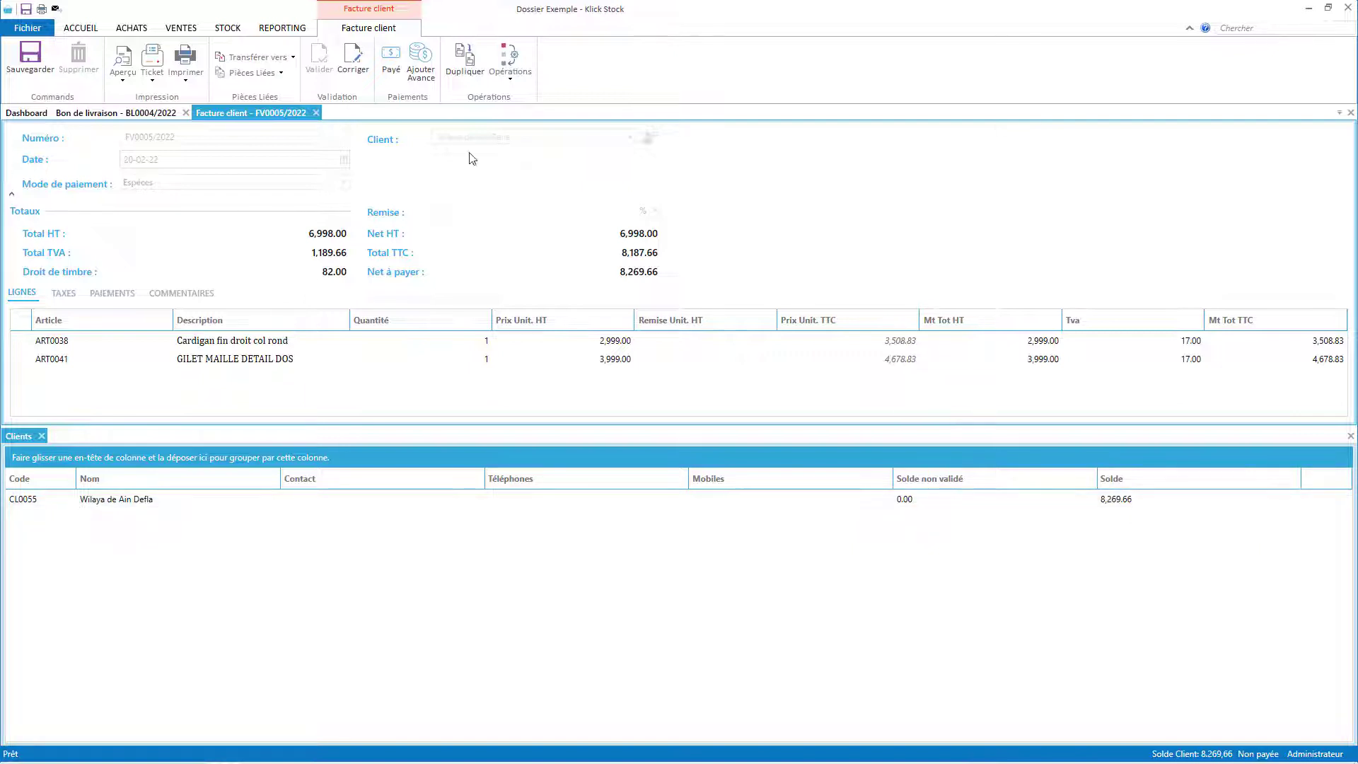
left_click(353, 62)
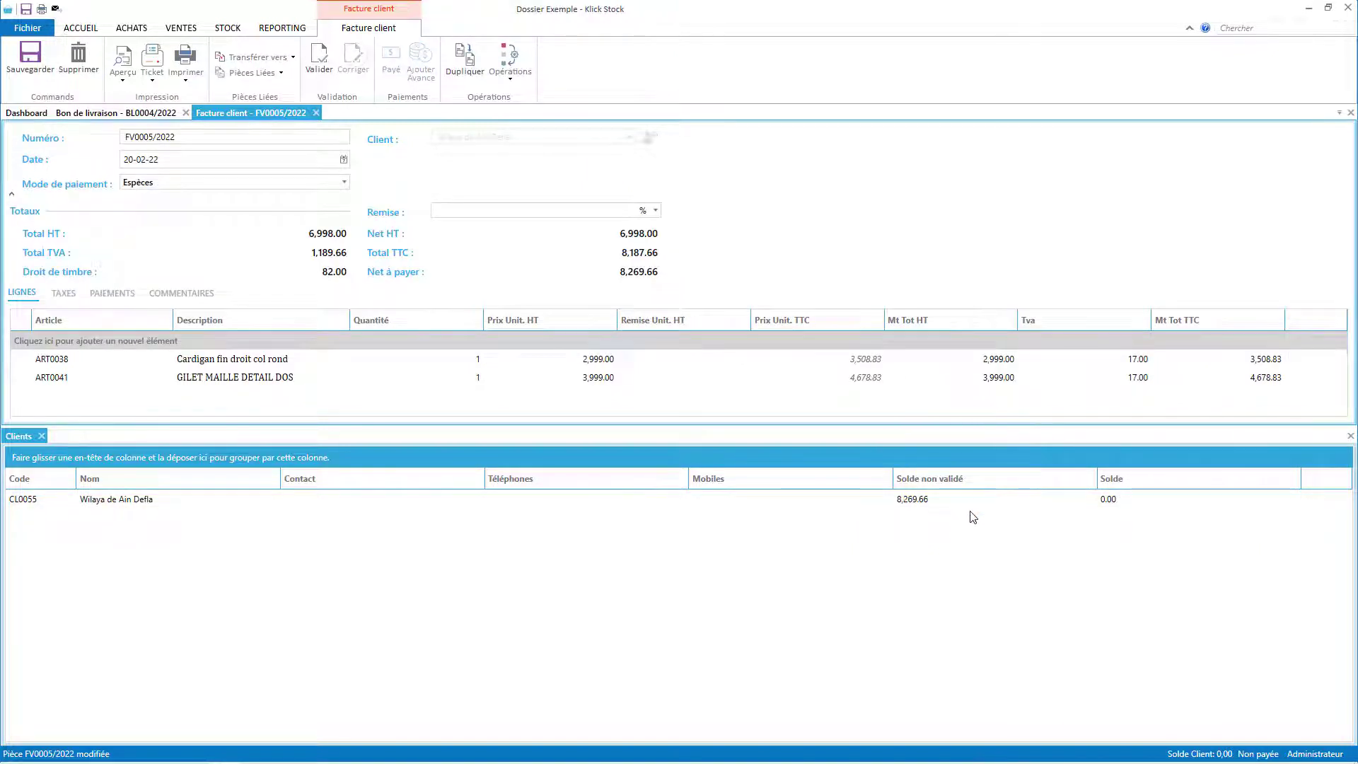
left_click(322, 60)
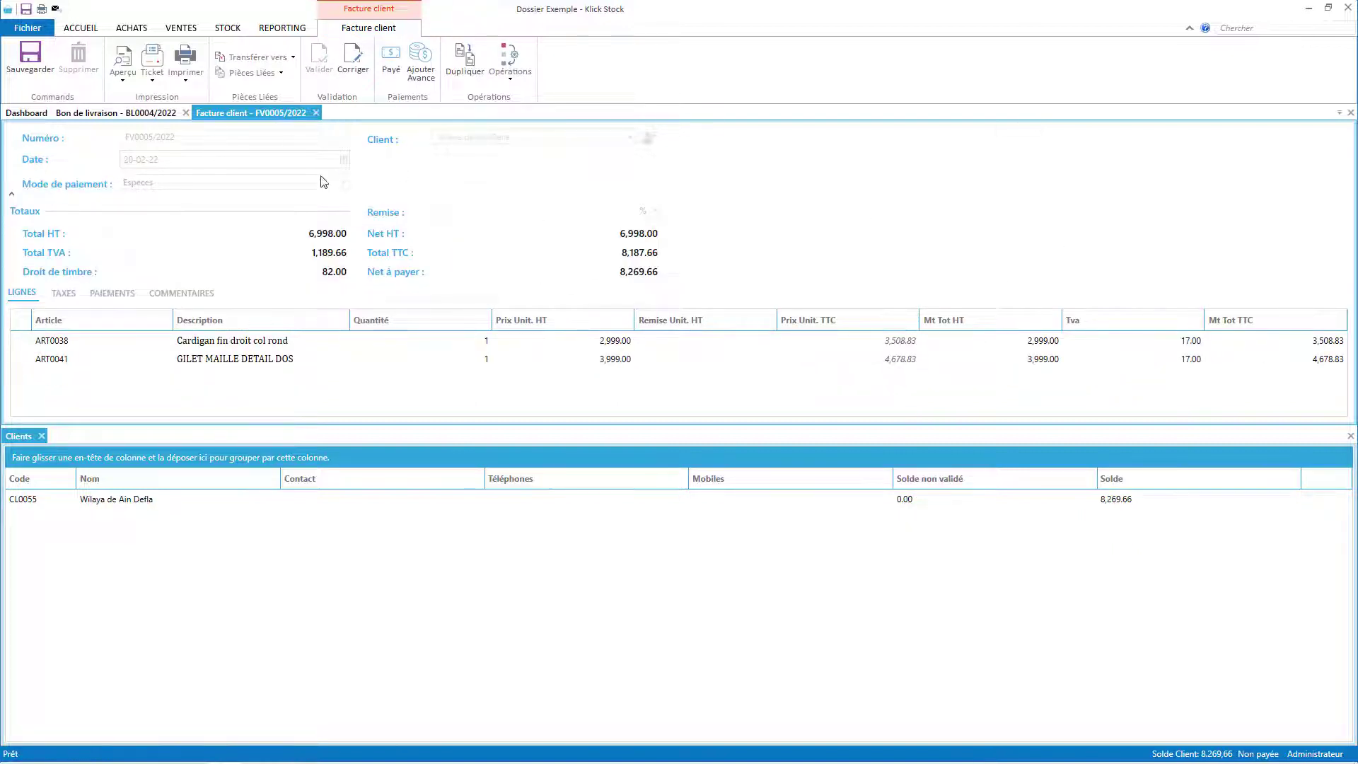
Highlight the release note on automatic switching back to delivery notes when an invoice is deleted, and review delivery note BL0004/2022 and its invoice.
left_click(27, 113)
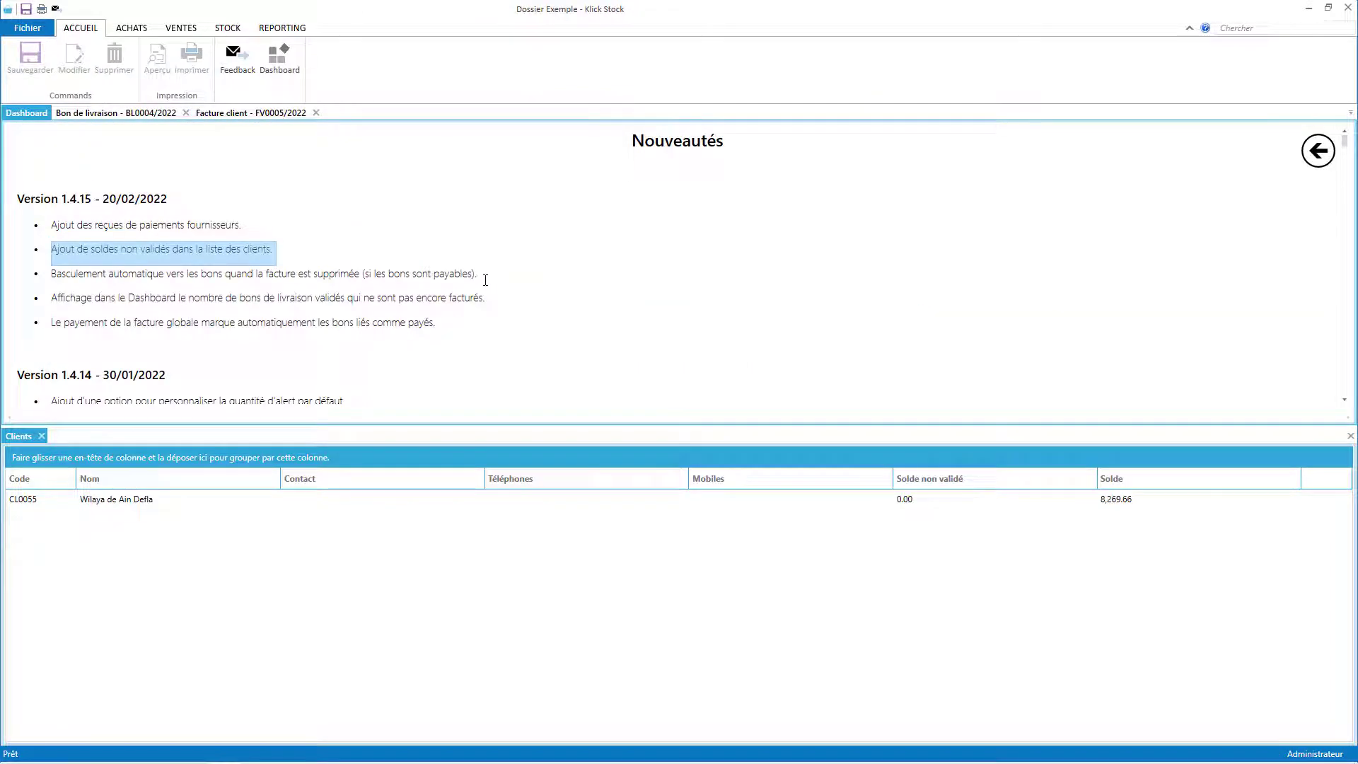
left_click_drag(485, 280, 57, 280)
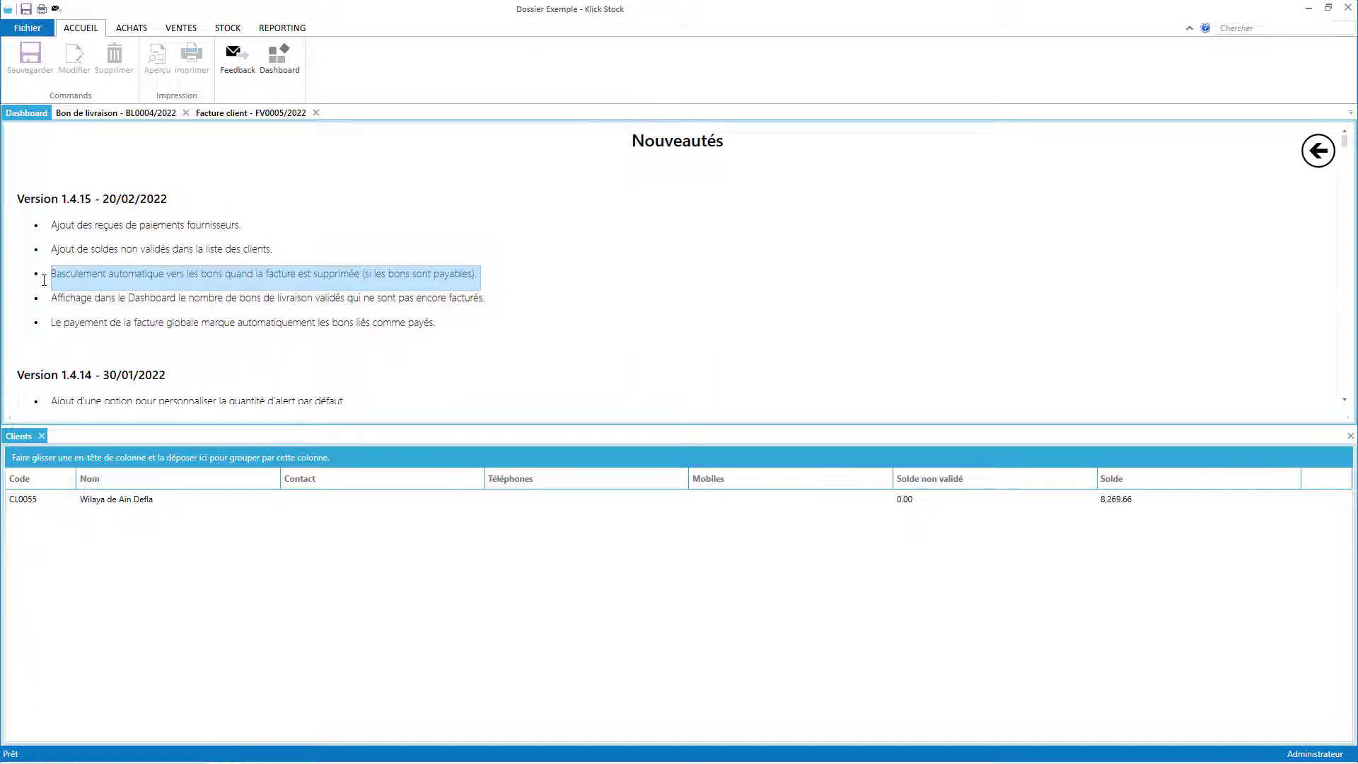
left_click(124, 114)
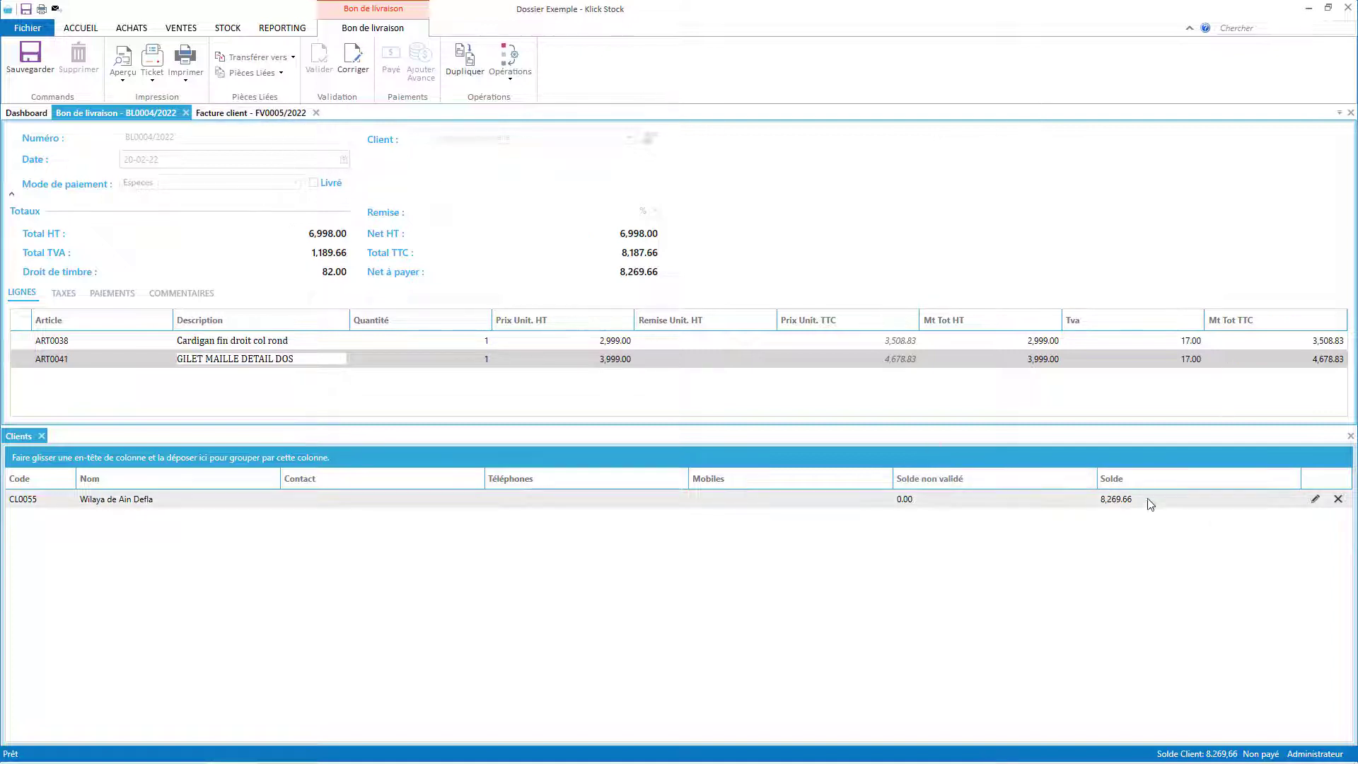
left_click(262, 114)
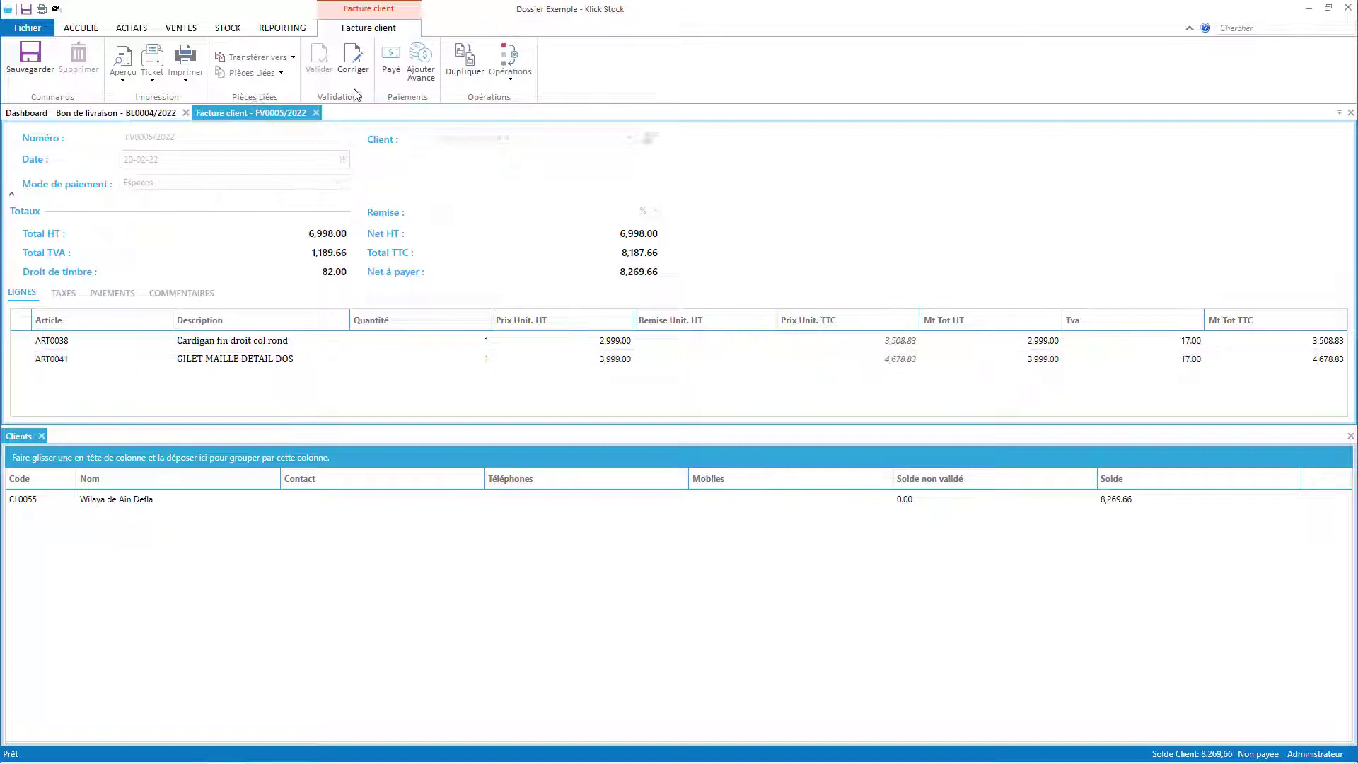
Reopen client invoice FV0005/2022 for correction and delete it.
left_click(350, 60)
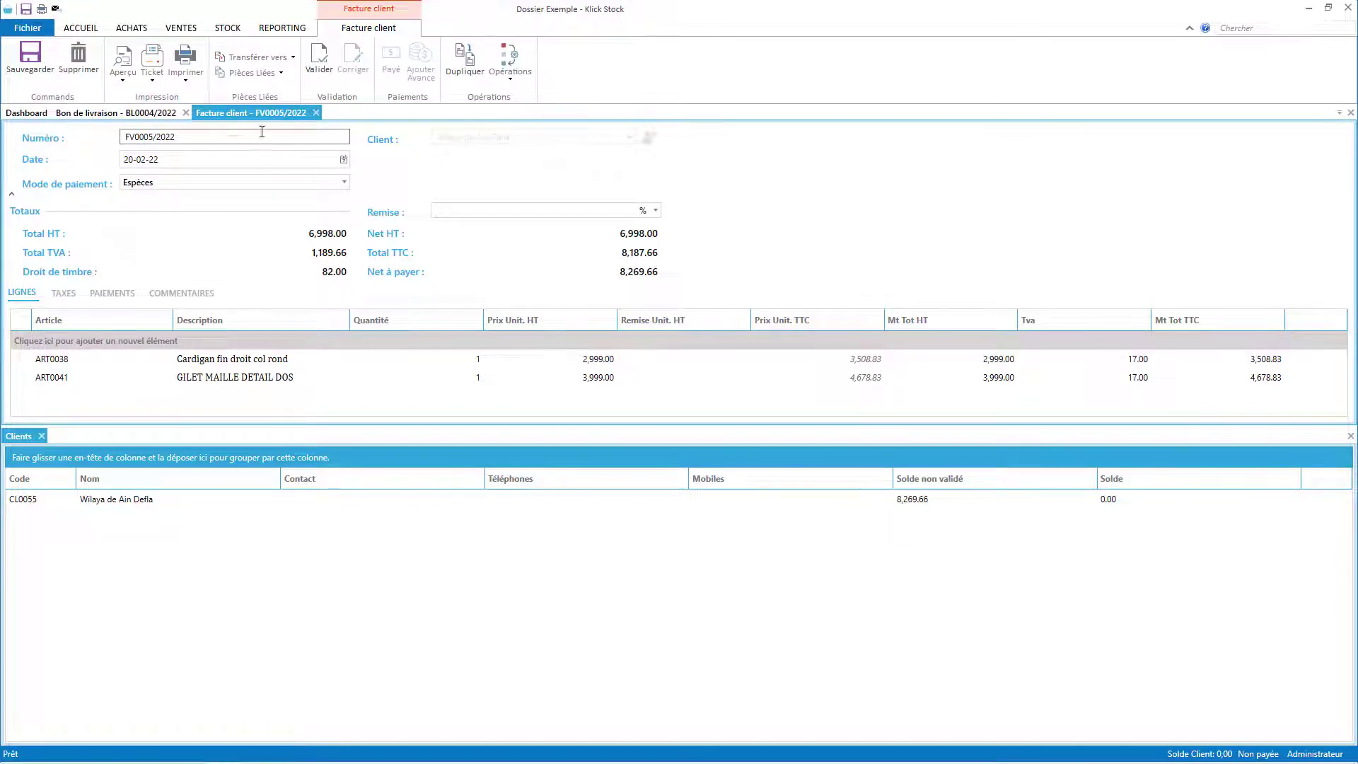
left_click(79, 56)
left_click(734, 408)
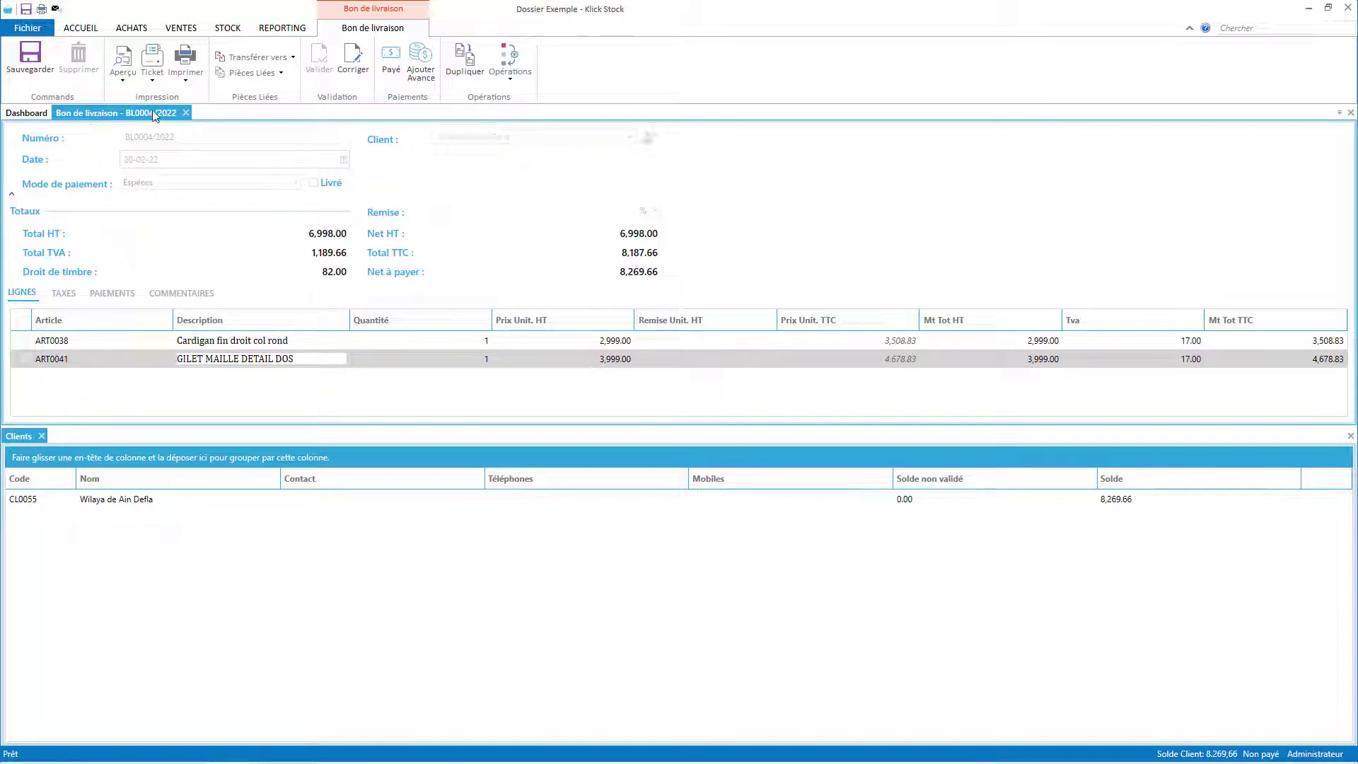
Highlight the version 1.4.15 release note about global invoice payment marking linked delivery notes as paid.
left_click(35, 117)
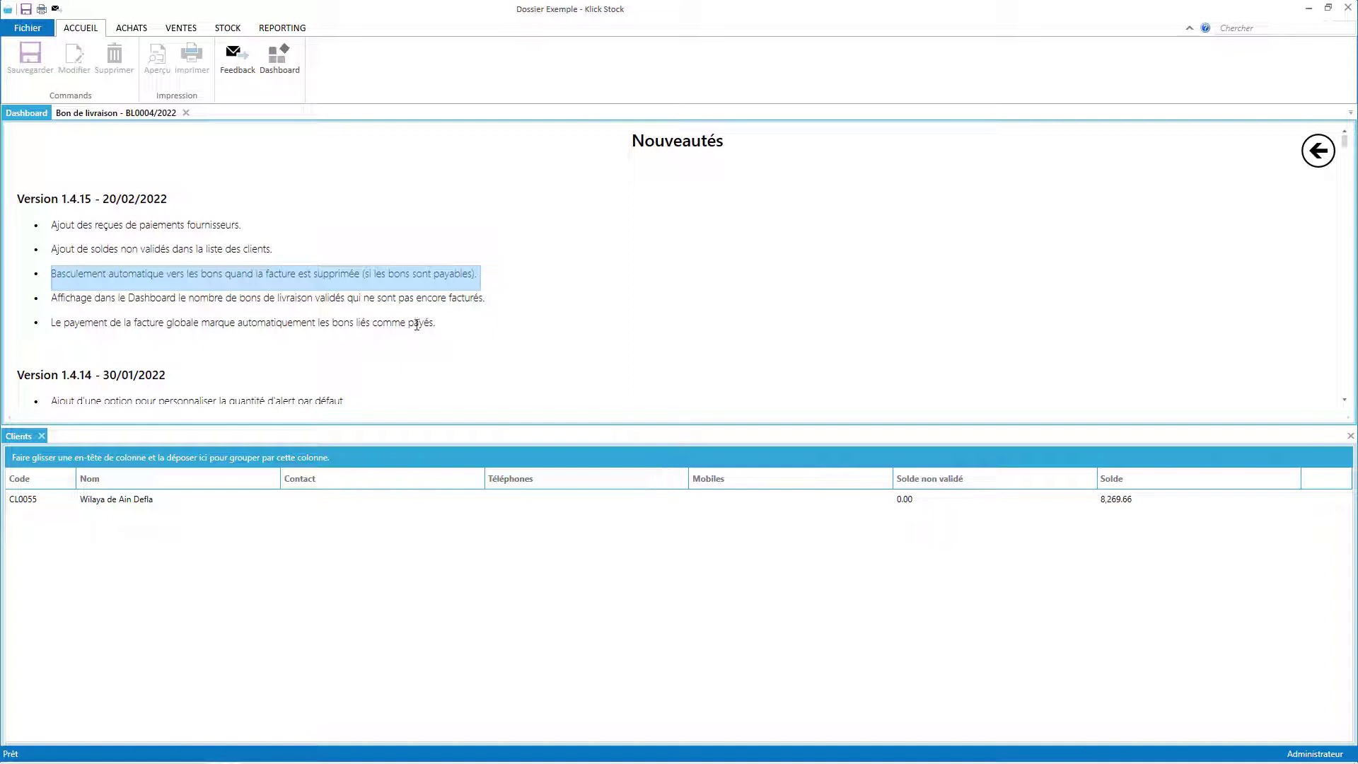
left_click_drag(452, 325, 36, 333)
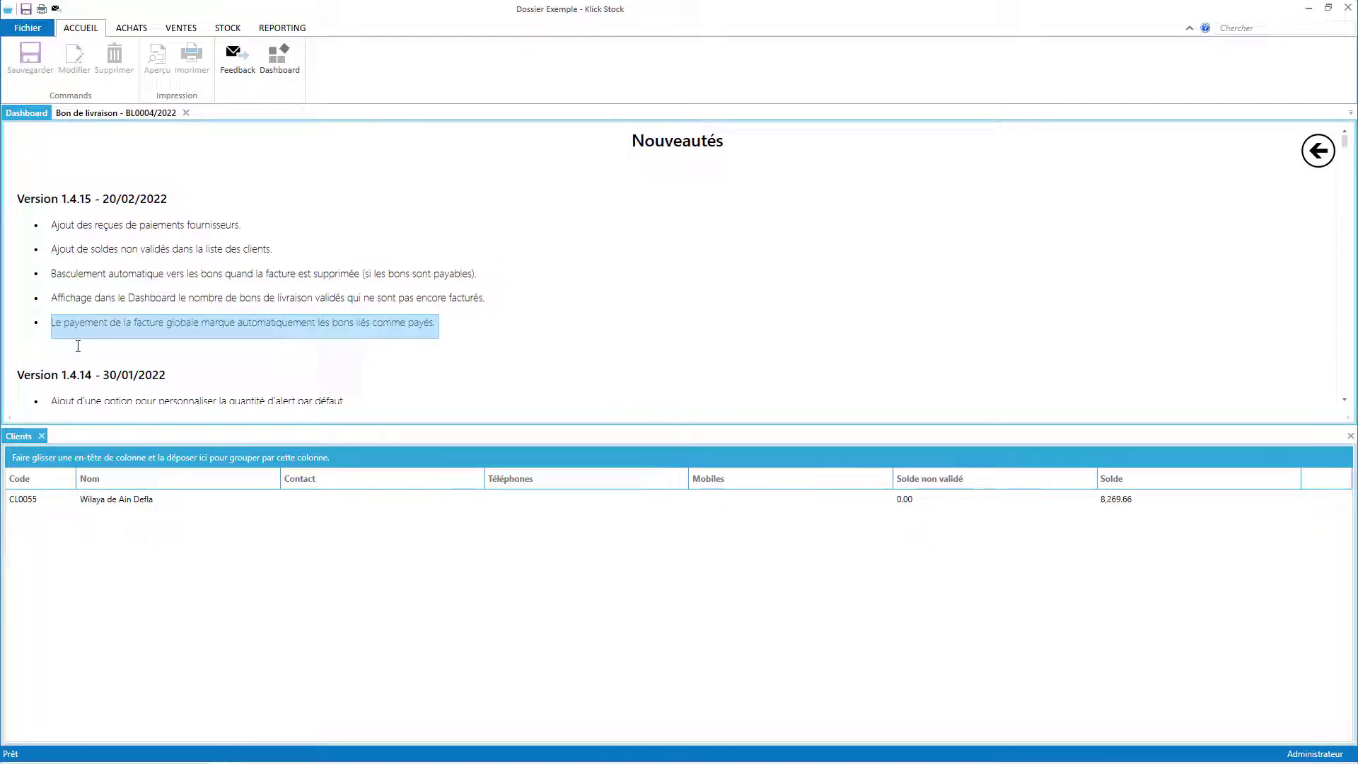
Duplicate delivery note BL0004/2022 twice, validating each copy.
left_click(82, 116)
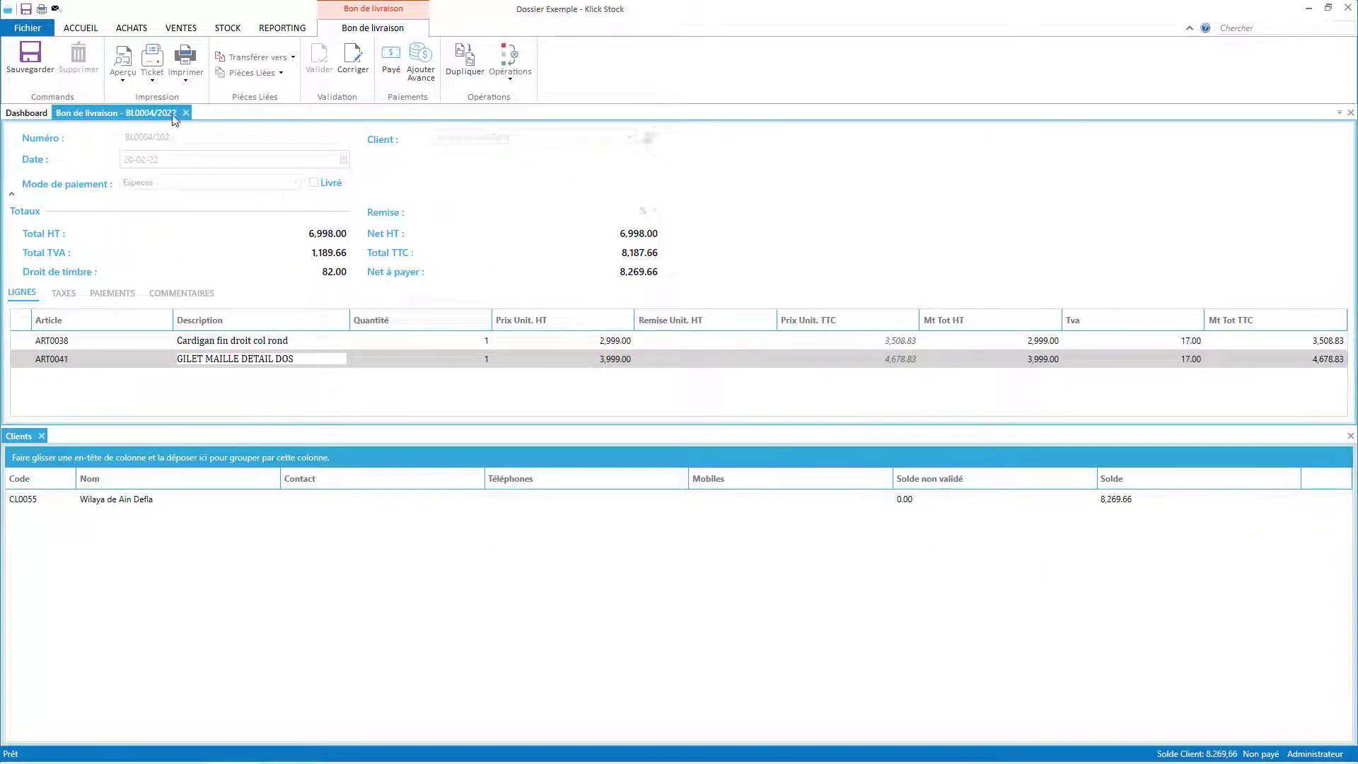
left_click(468, 59)
left_click(324, 71)
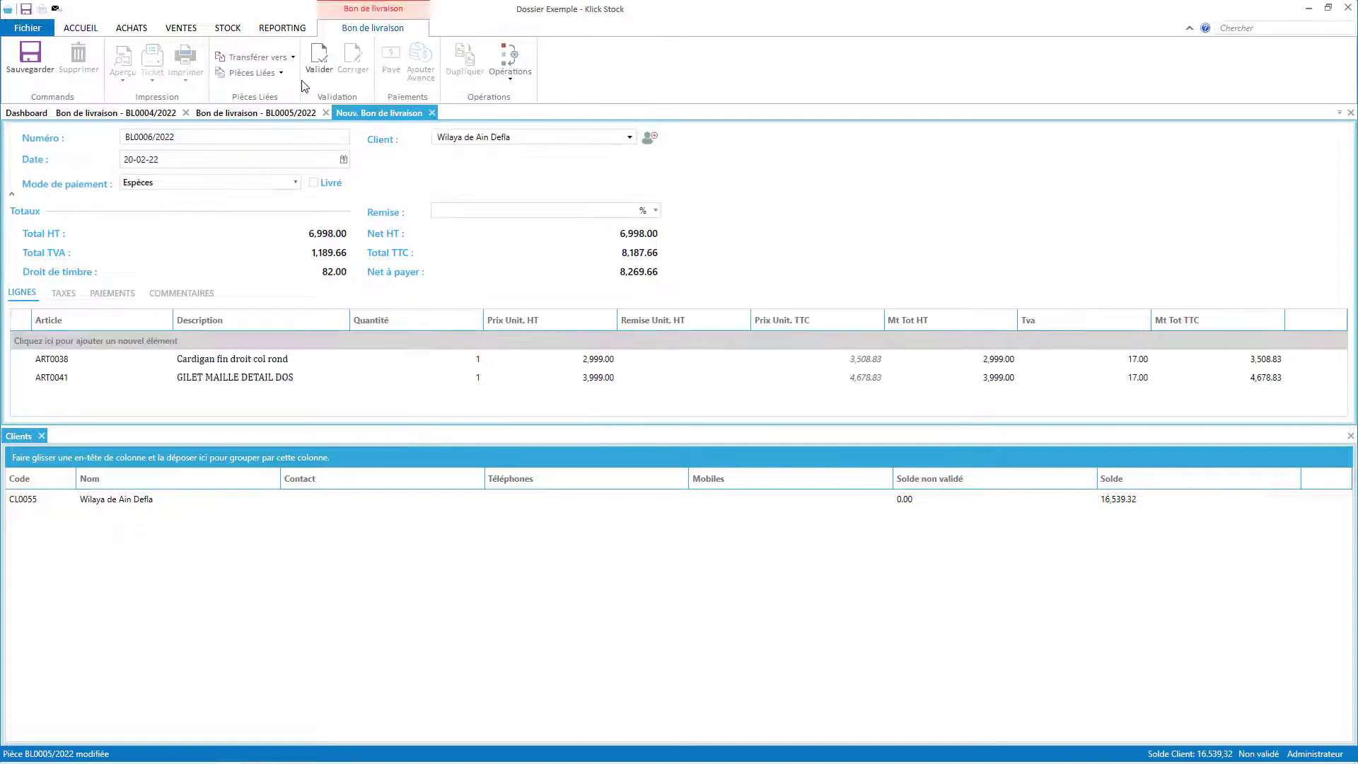
left_click(319, 60)
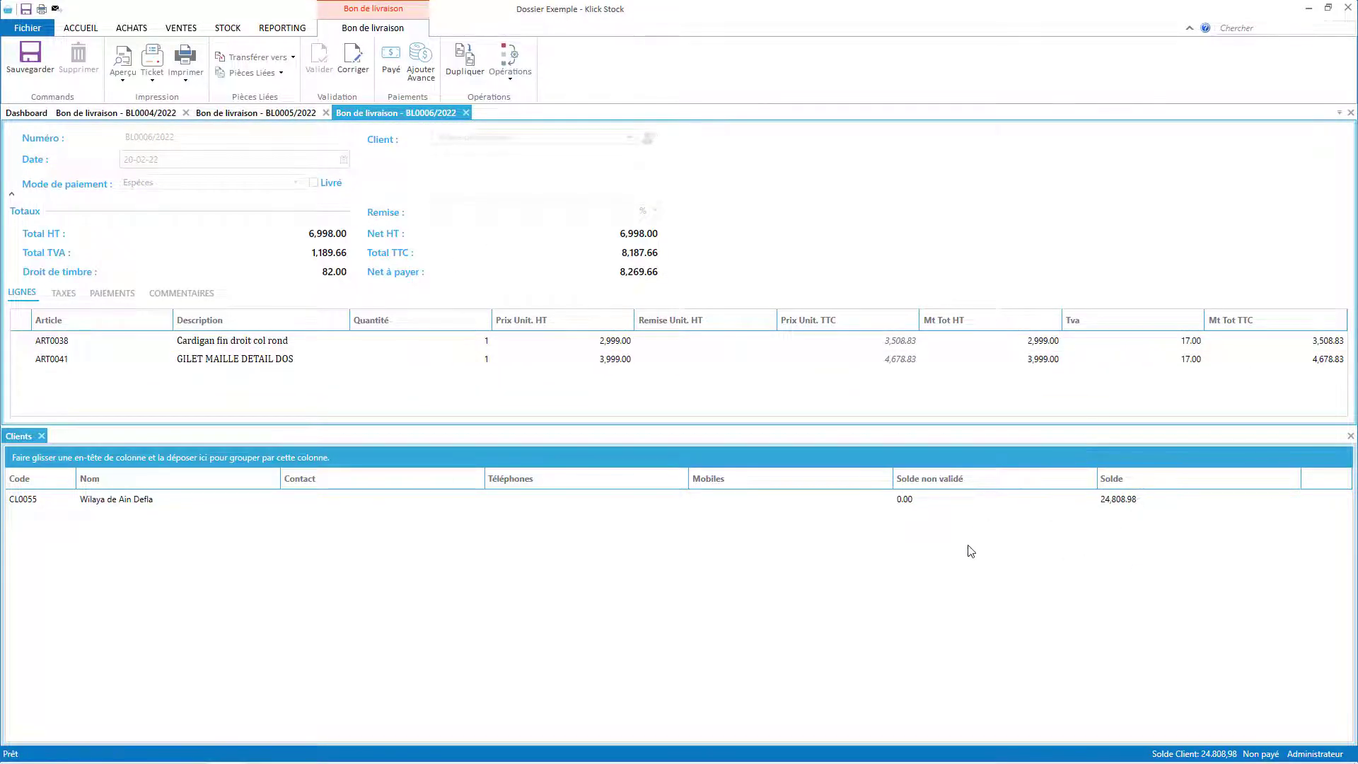
Create a new client invoice for Wilaya de Ain Defla with payment mode Chèque.
left_click(181, 27)
left_click(416, 64)
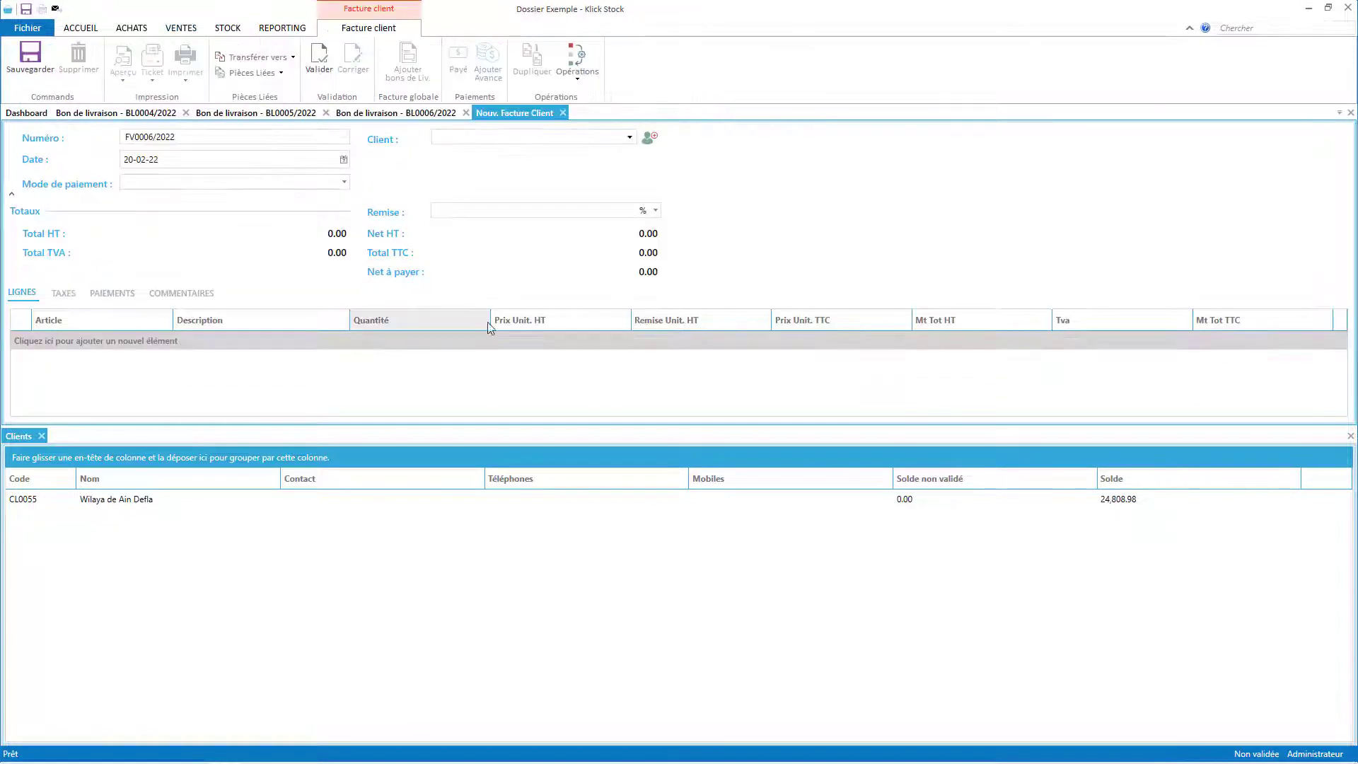
left_click(607, 138)
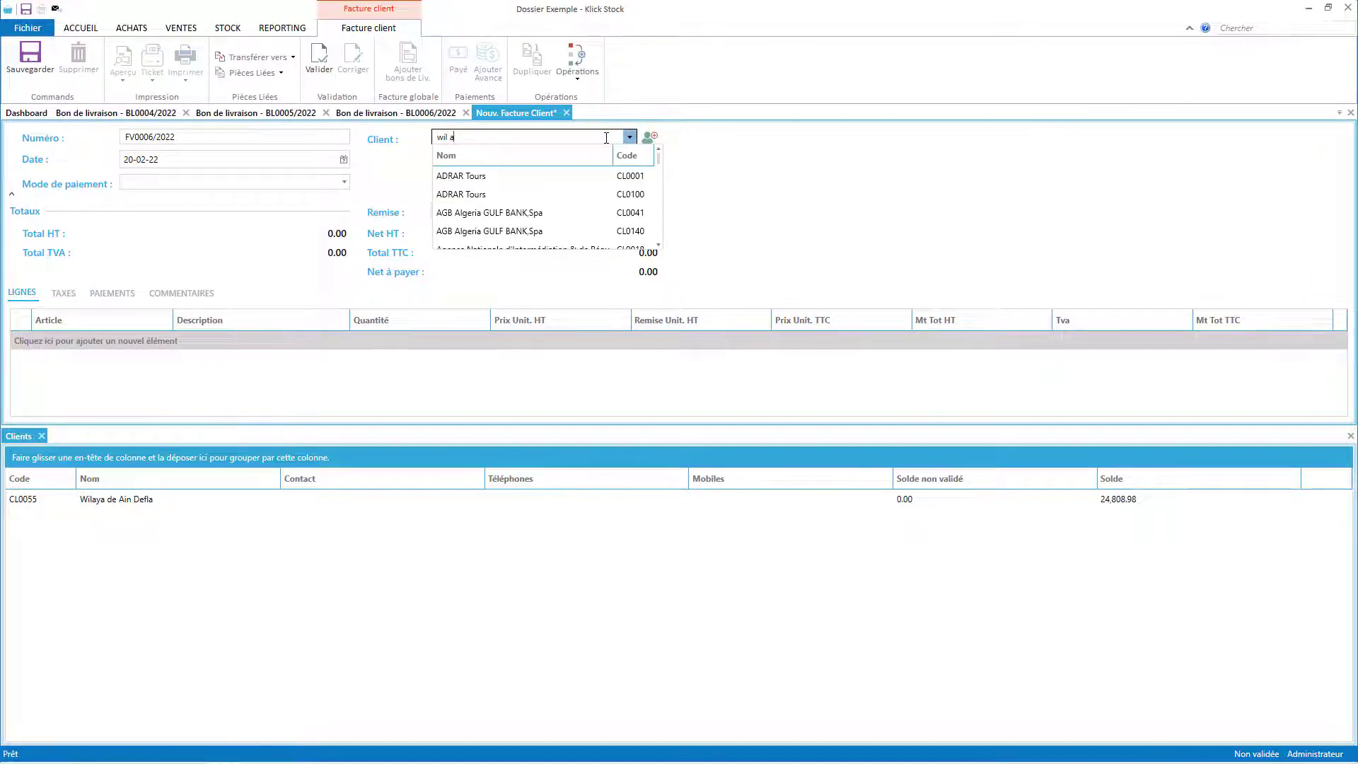
type("wil ain d")
left_click(488, 178)
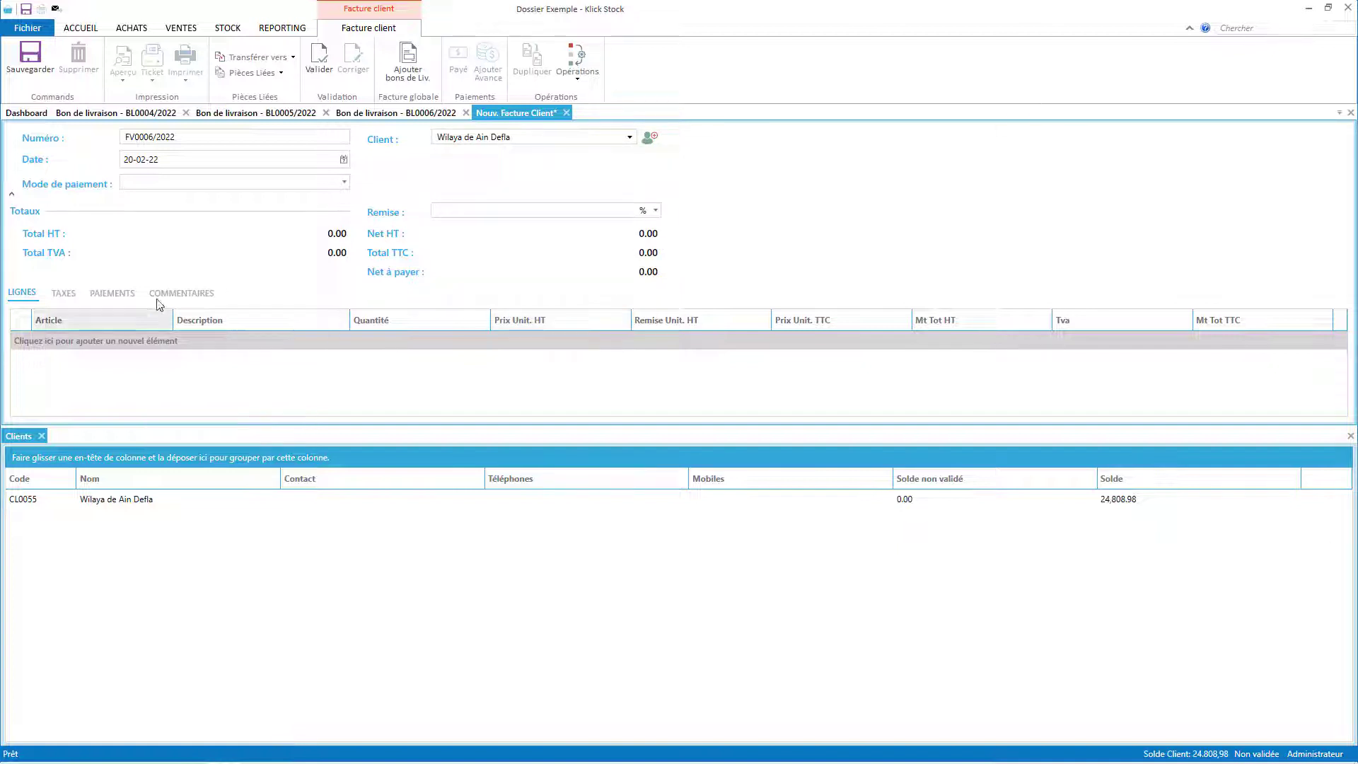
left_click(228, 184)
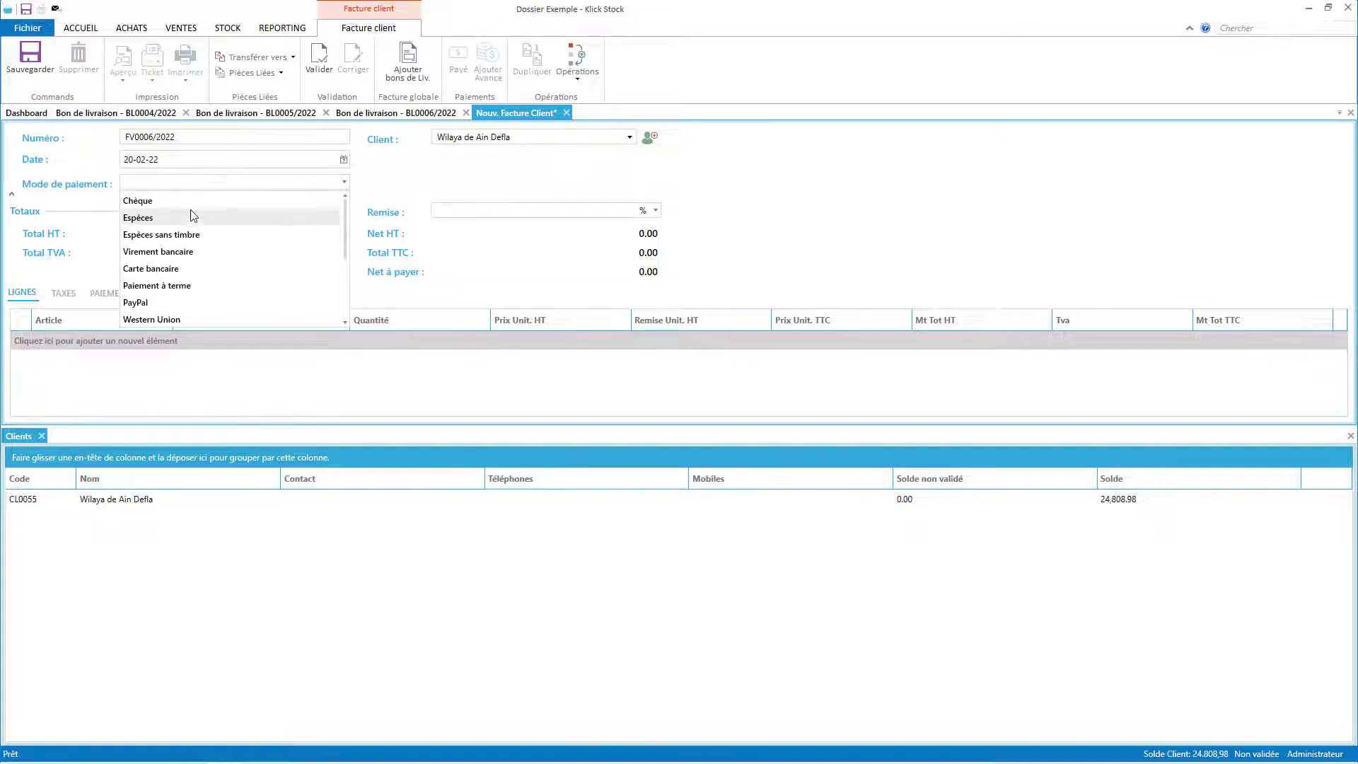
left_click(188, 201)
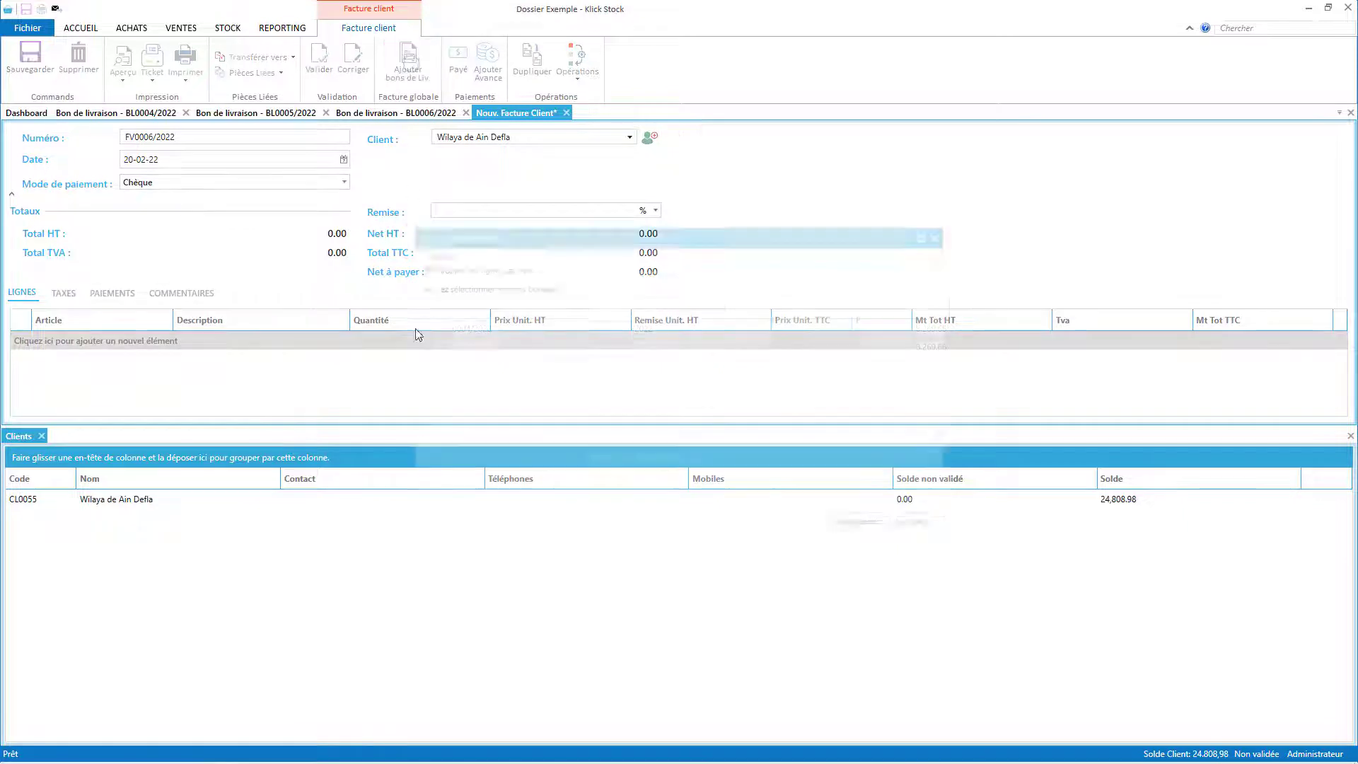
Add delivery notes BL0004/2022, BL0005/2022 and BL0006/2022 to the global invoice, and save it with payment mode Espèces.
left_click(421, 306)
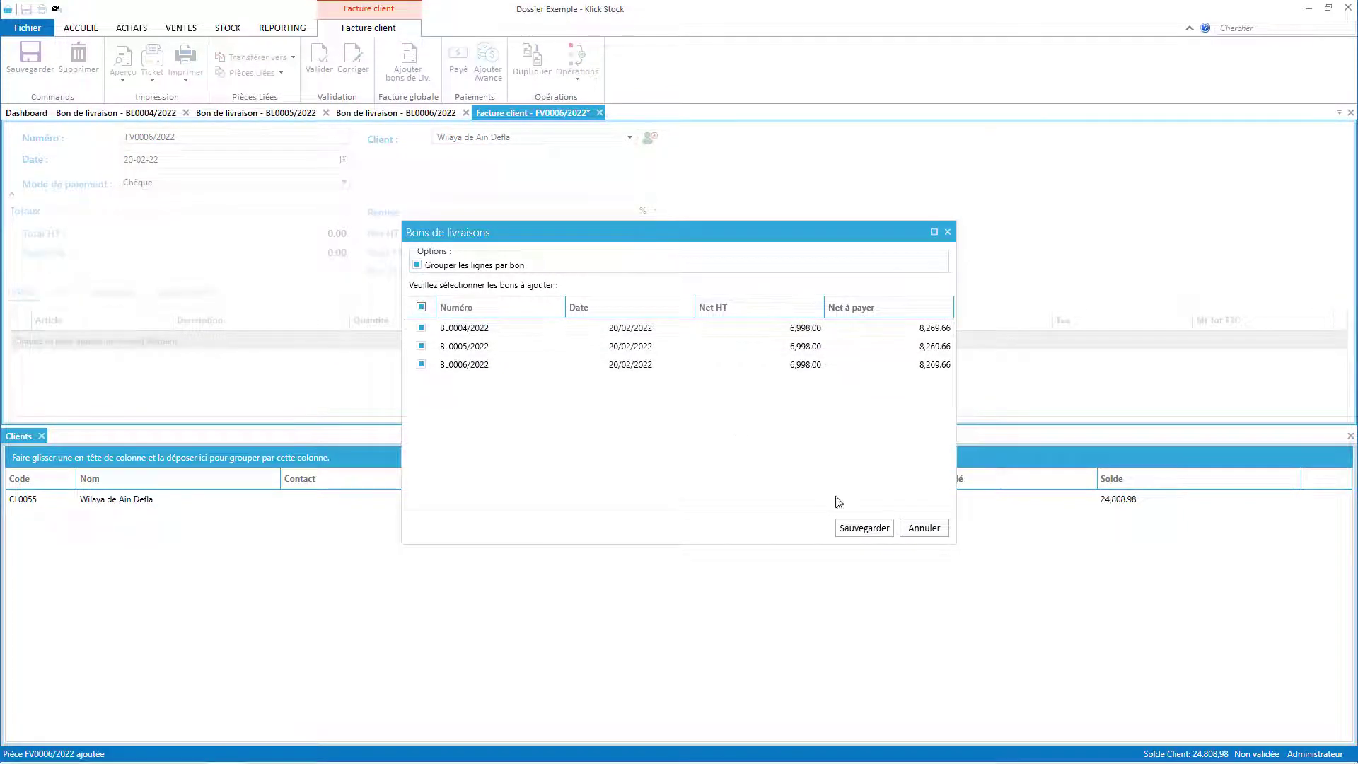
left_click(864, 528)
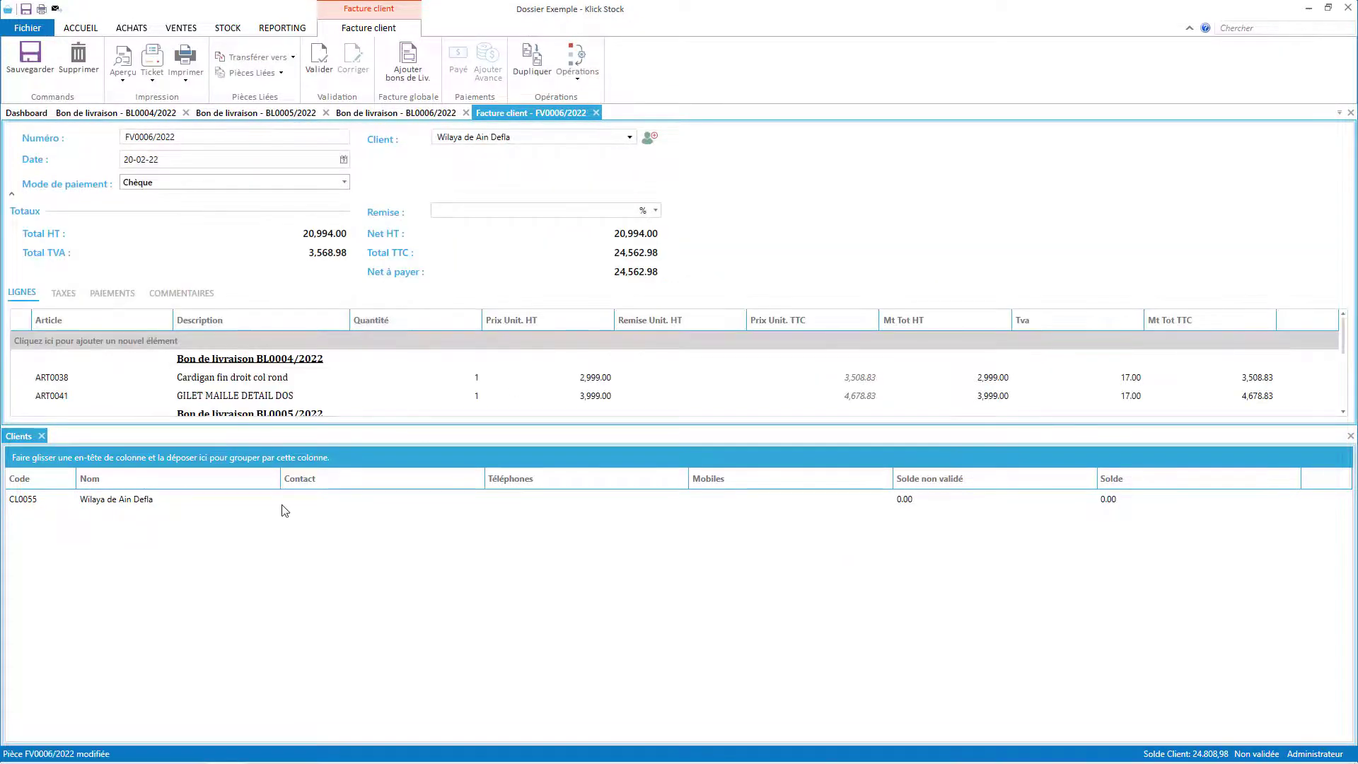
left_click(246, 185)
left_click(170, 219)
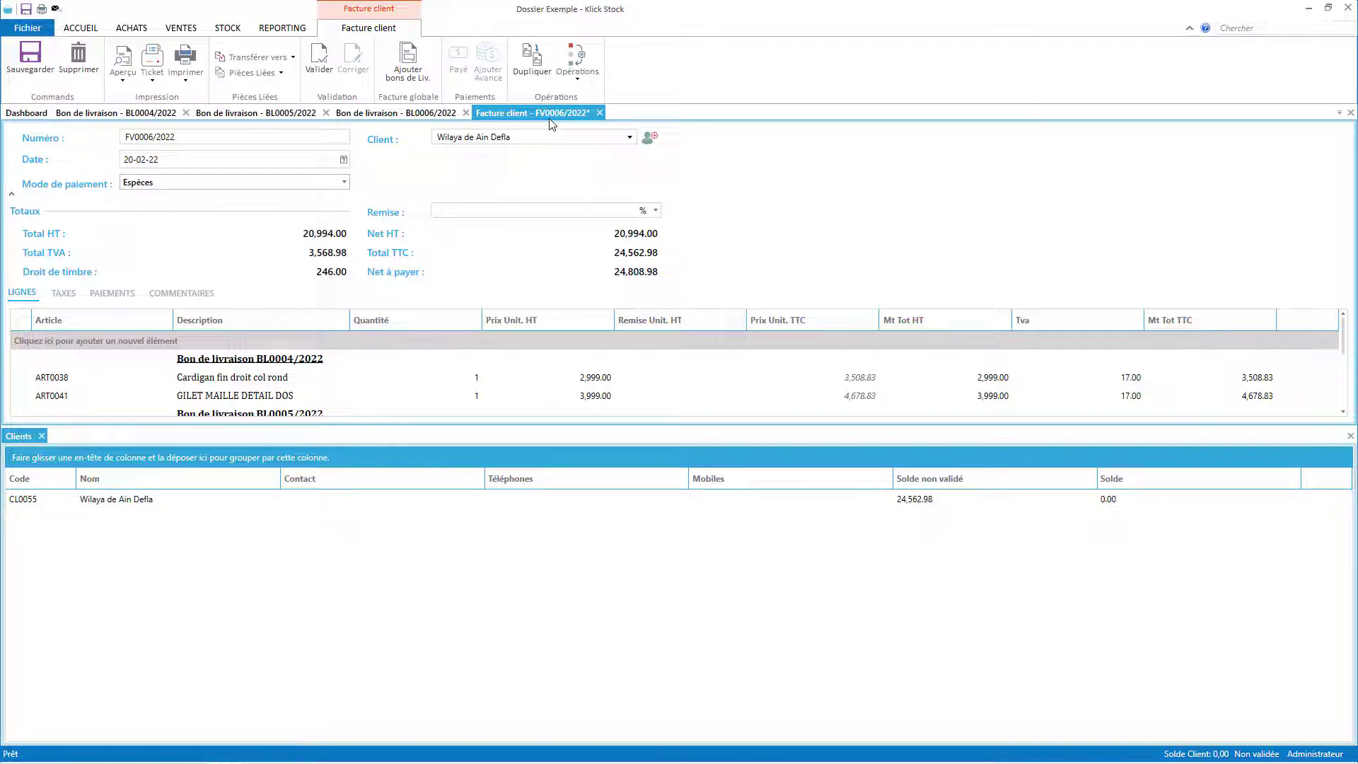
left_click(30, 56)
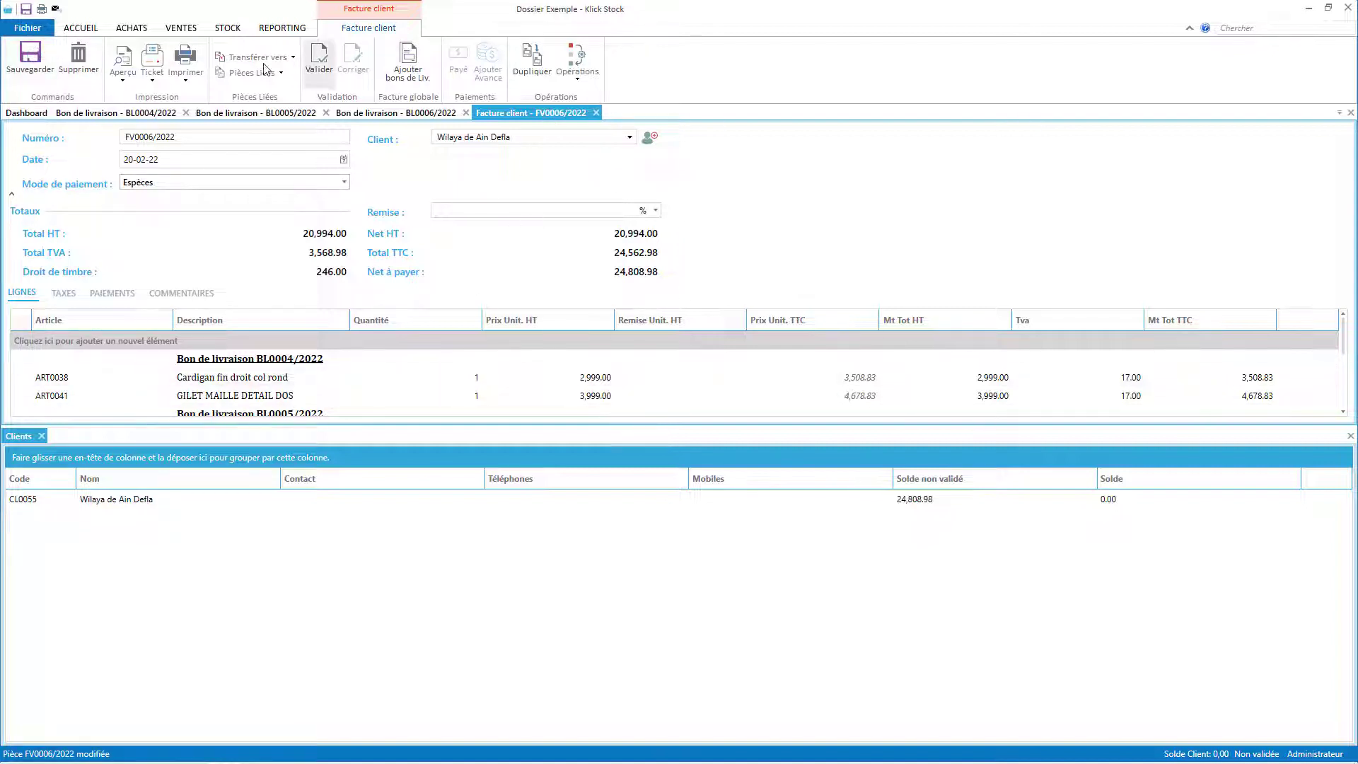
Delete the global client invoice FV0006/2022.
left_click(81, 57)
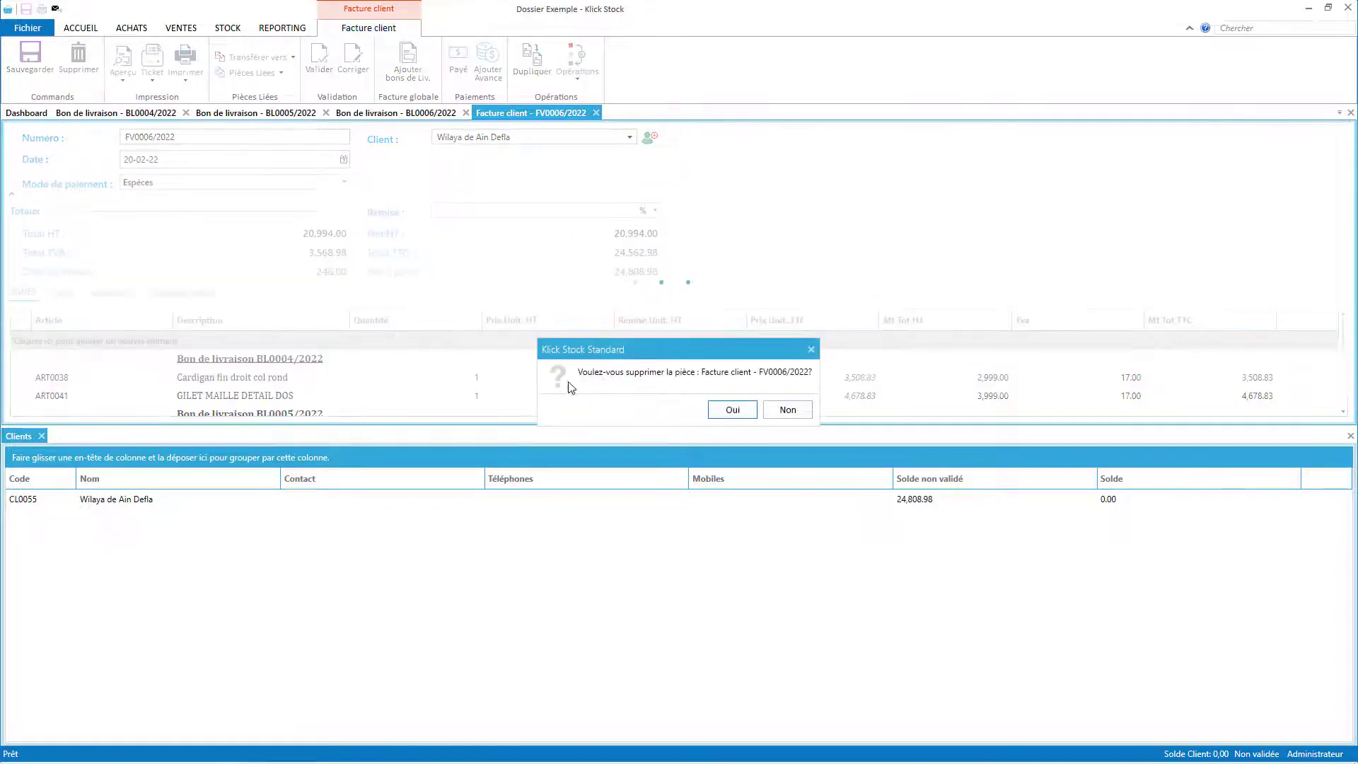
left_click(744, 413)
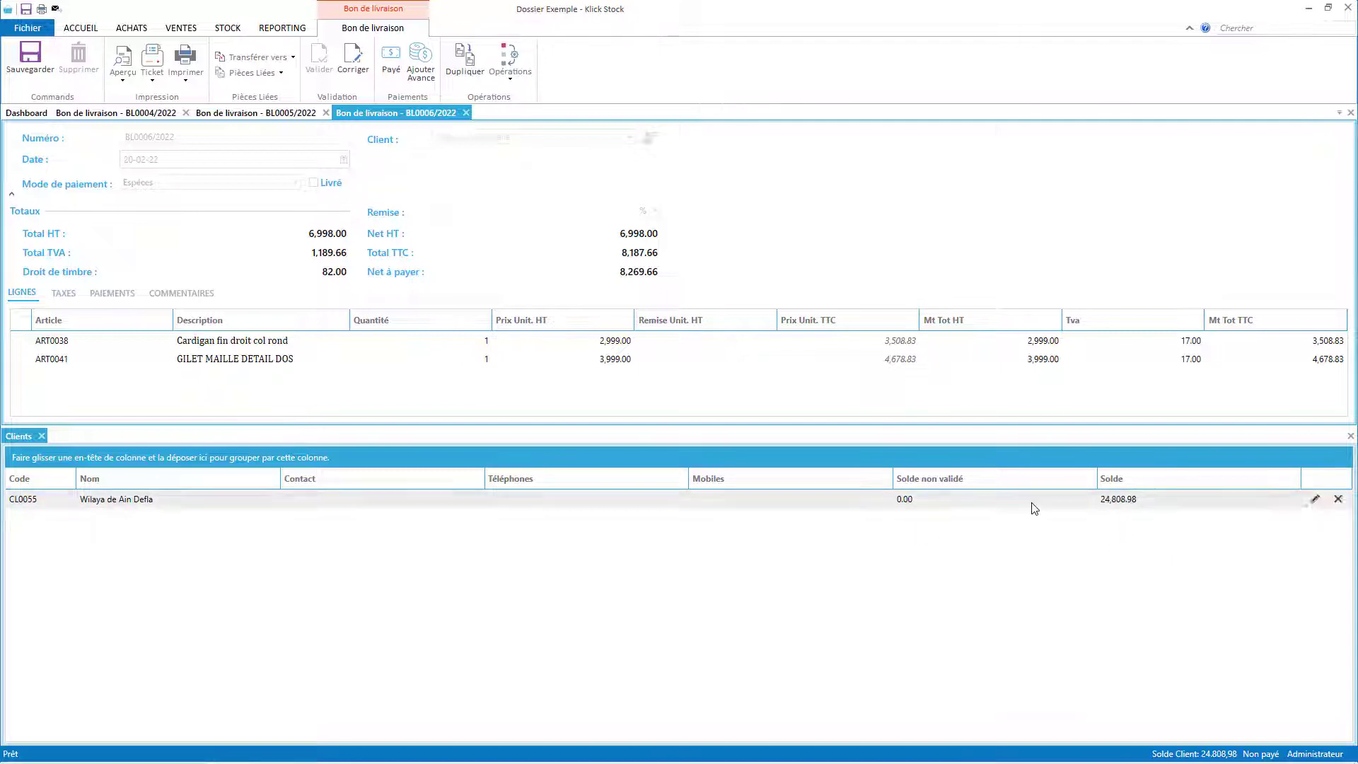
Open the Transactions Clients accounting report.
left_click(271, 28)
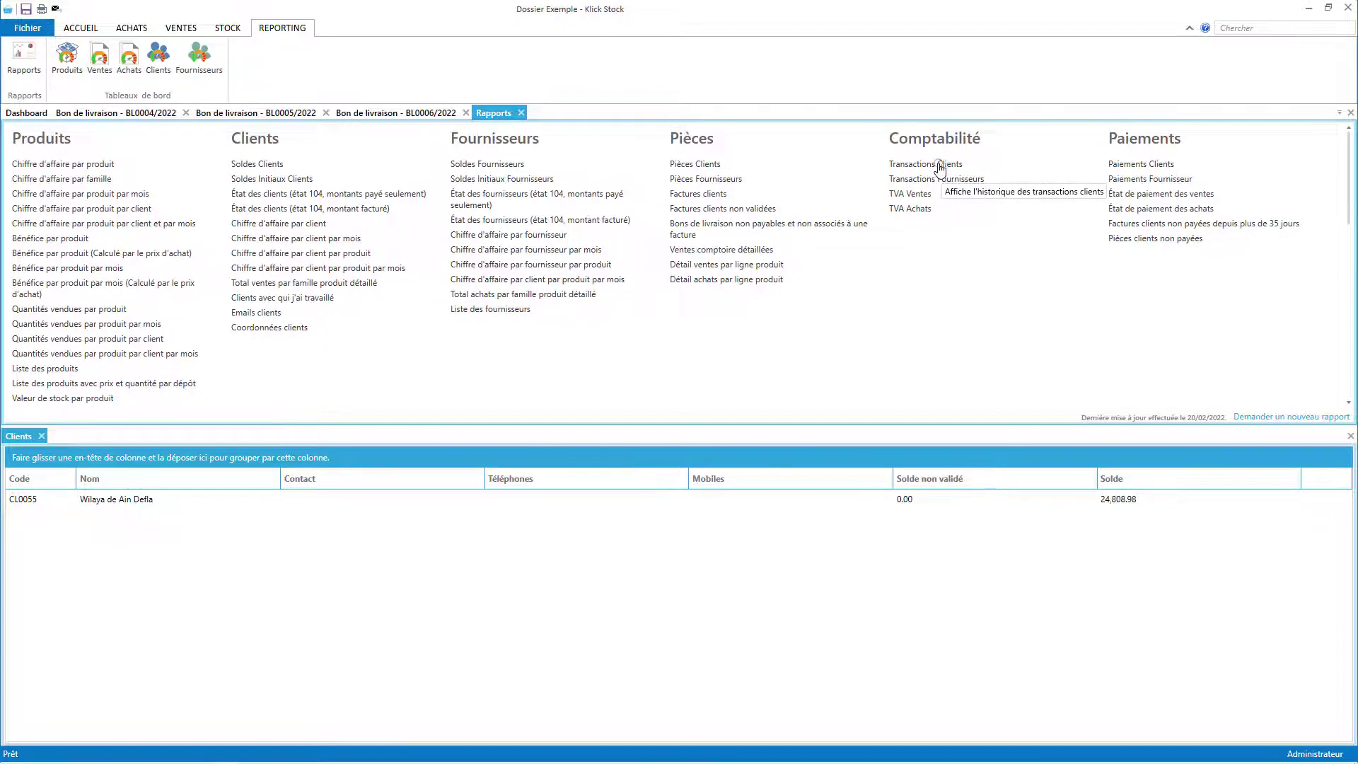
left_click(940, 167)
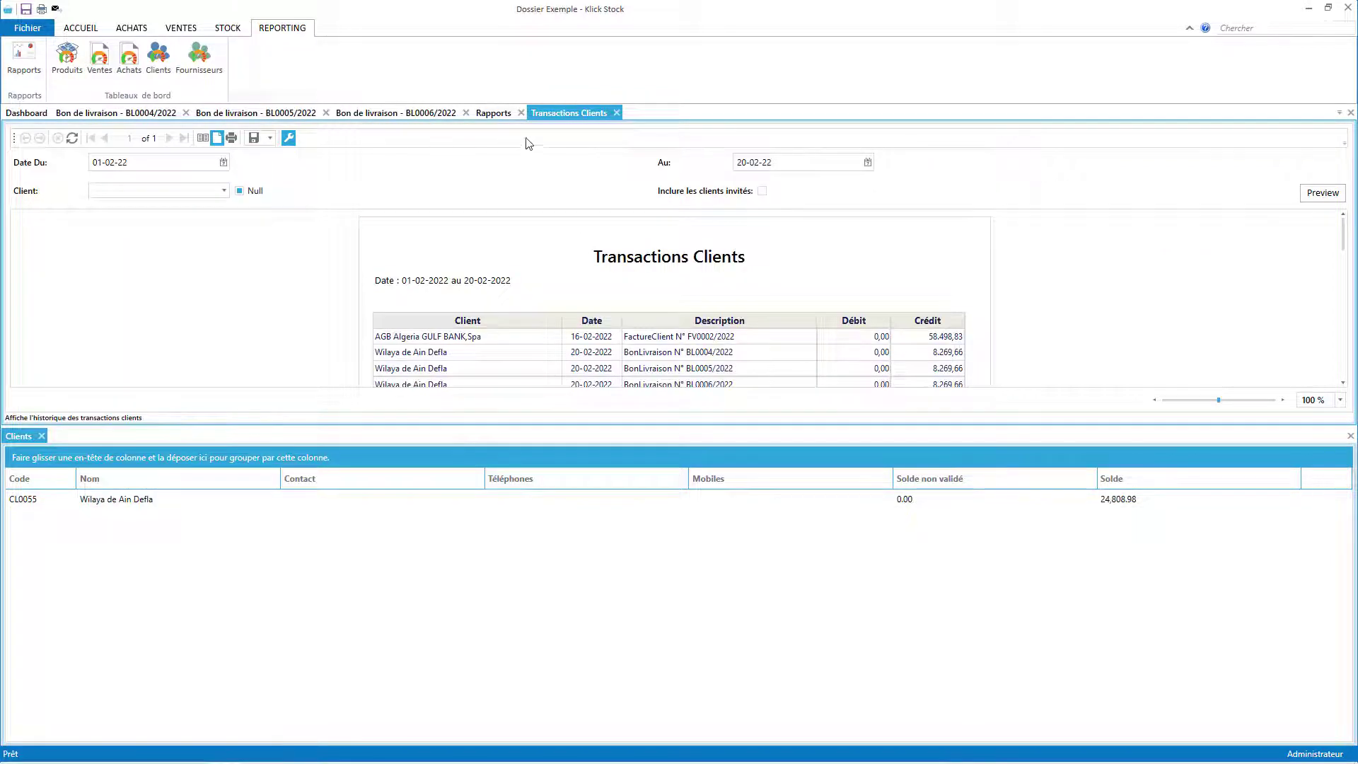
Preview the Transactions Clients report for the client Wilaya d'Adrar.
left_click(169, 197)
scroll(268, 269, "down", 3)
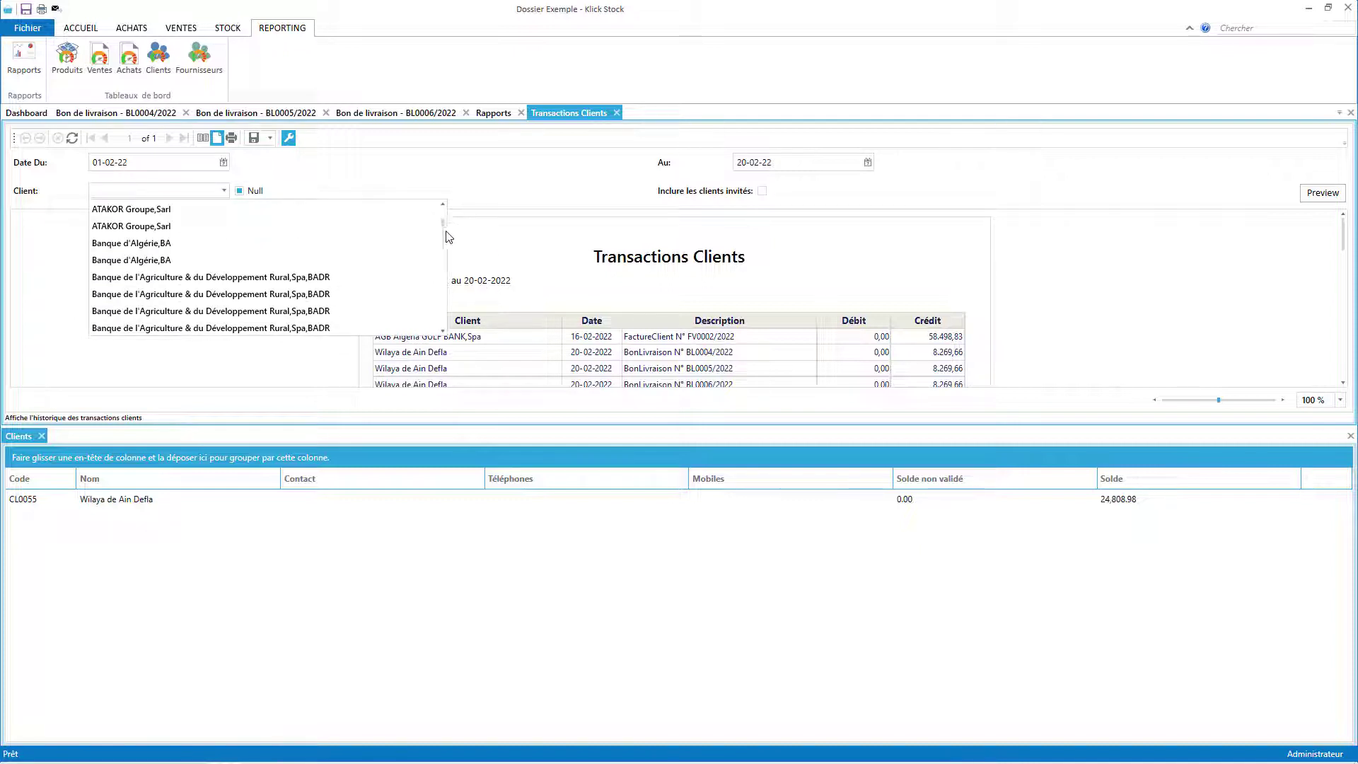
left_click_drag(446, 231, 446, 318)
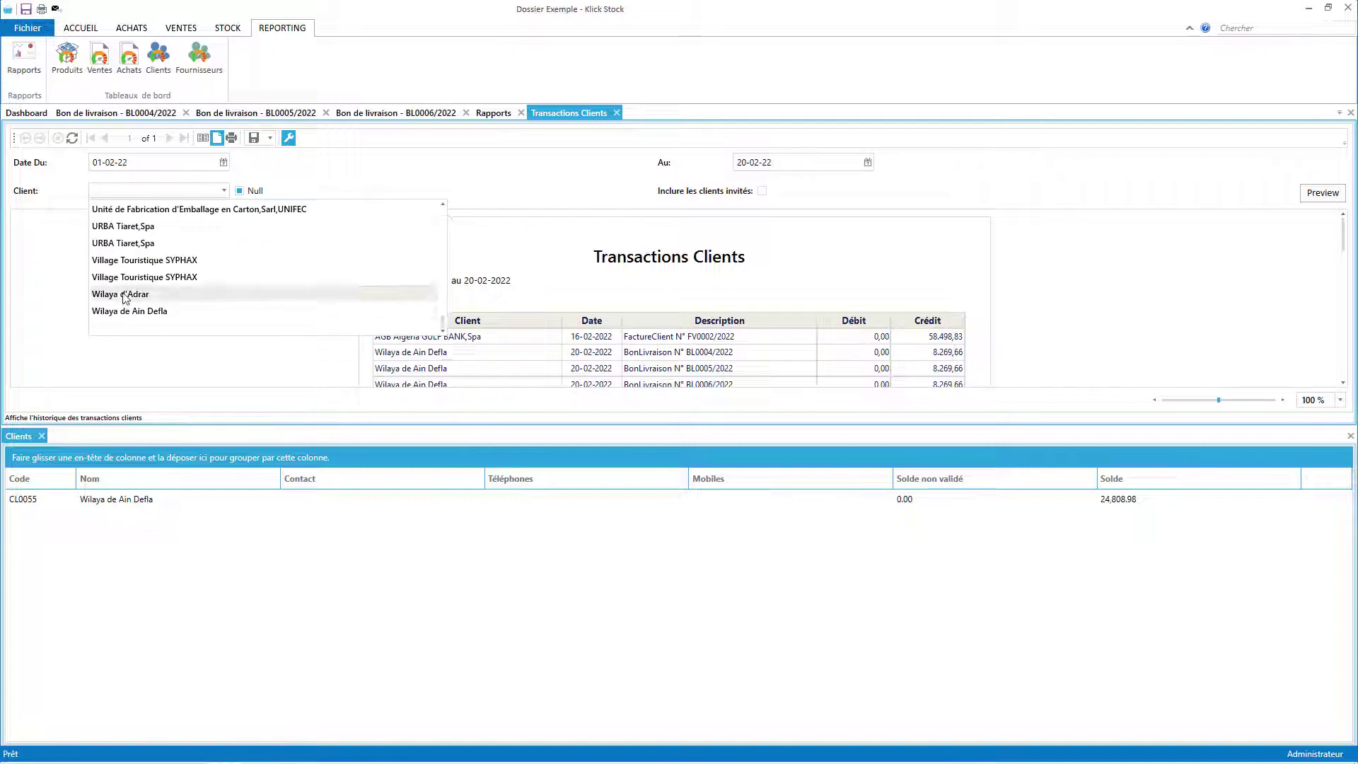
left_click(124, 296)
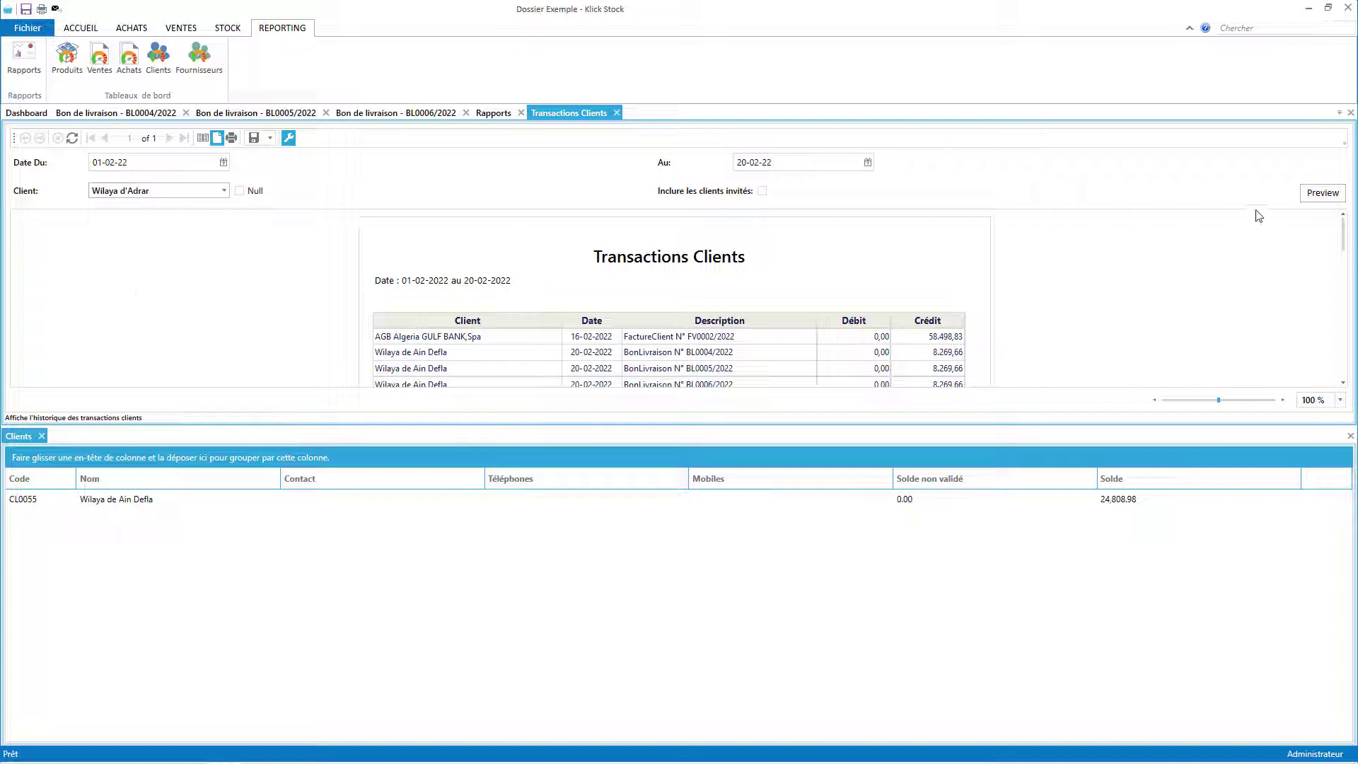
left_click(1308, 198)
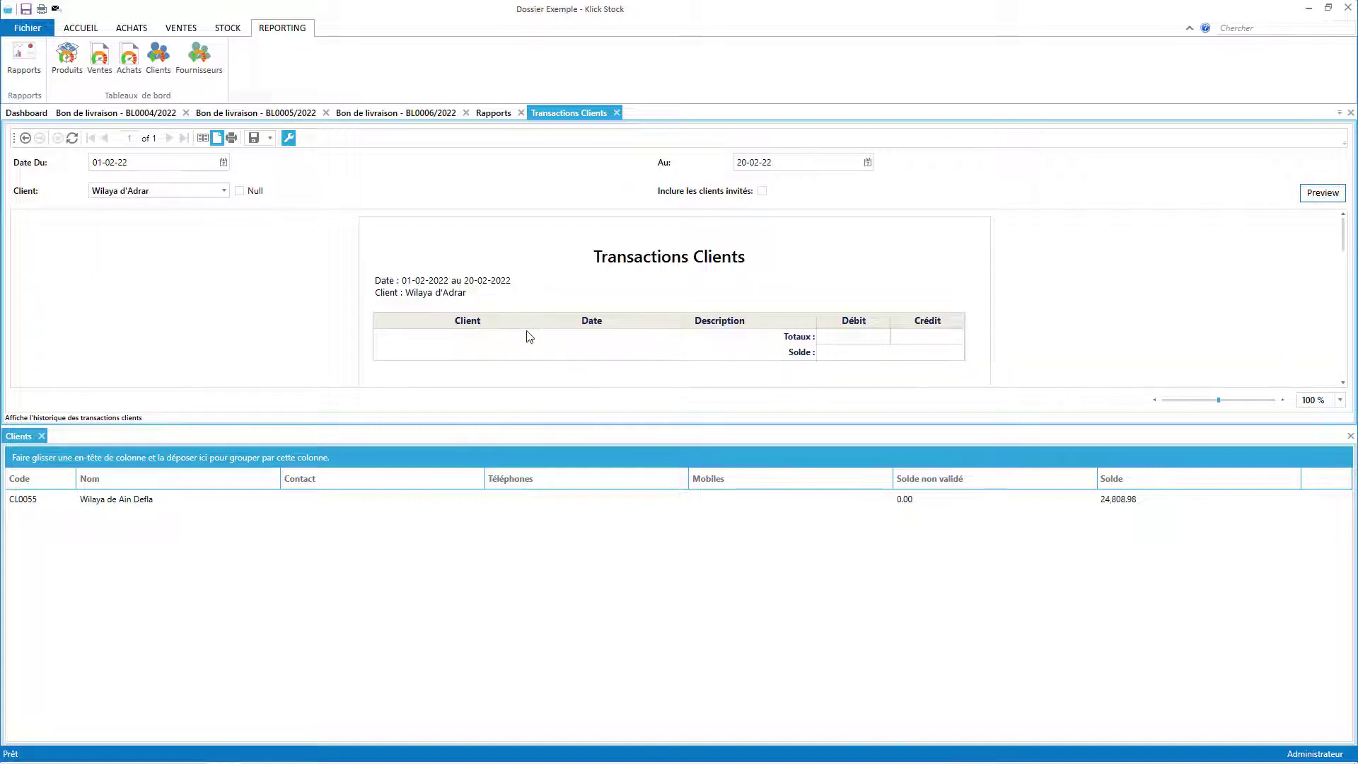
Enlarge the report area, preview the client transactions for Wilaya de Ain Defla, and return to delivery note BL0006/2022.
left_click_drag(684, 434, 682, 559)
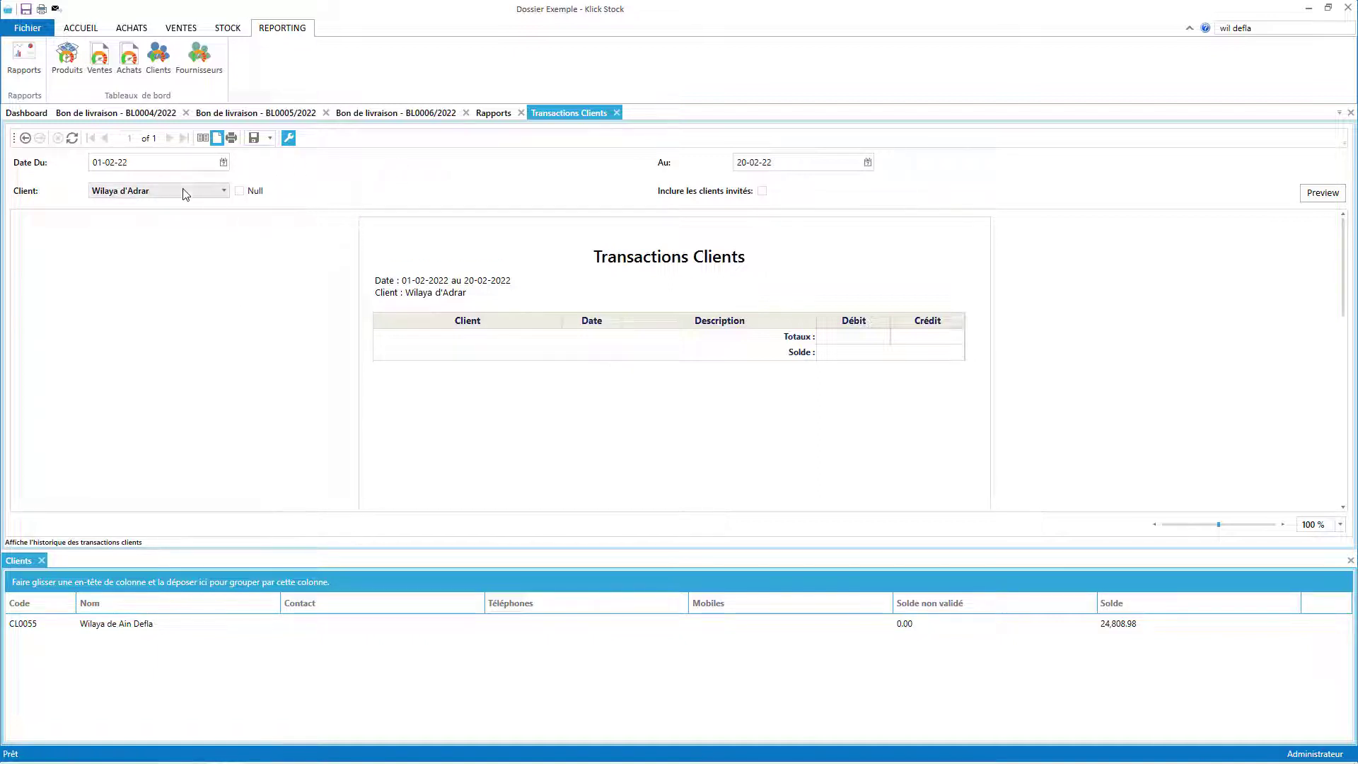
left_click(158, 190)
left_click(161, 312)
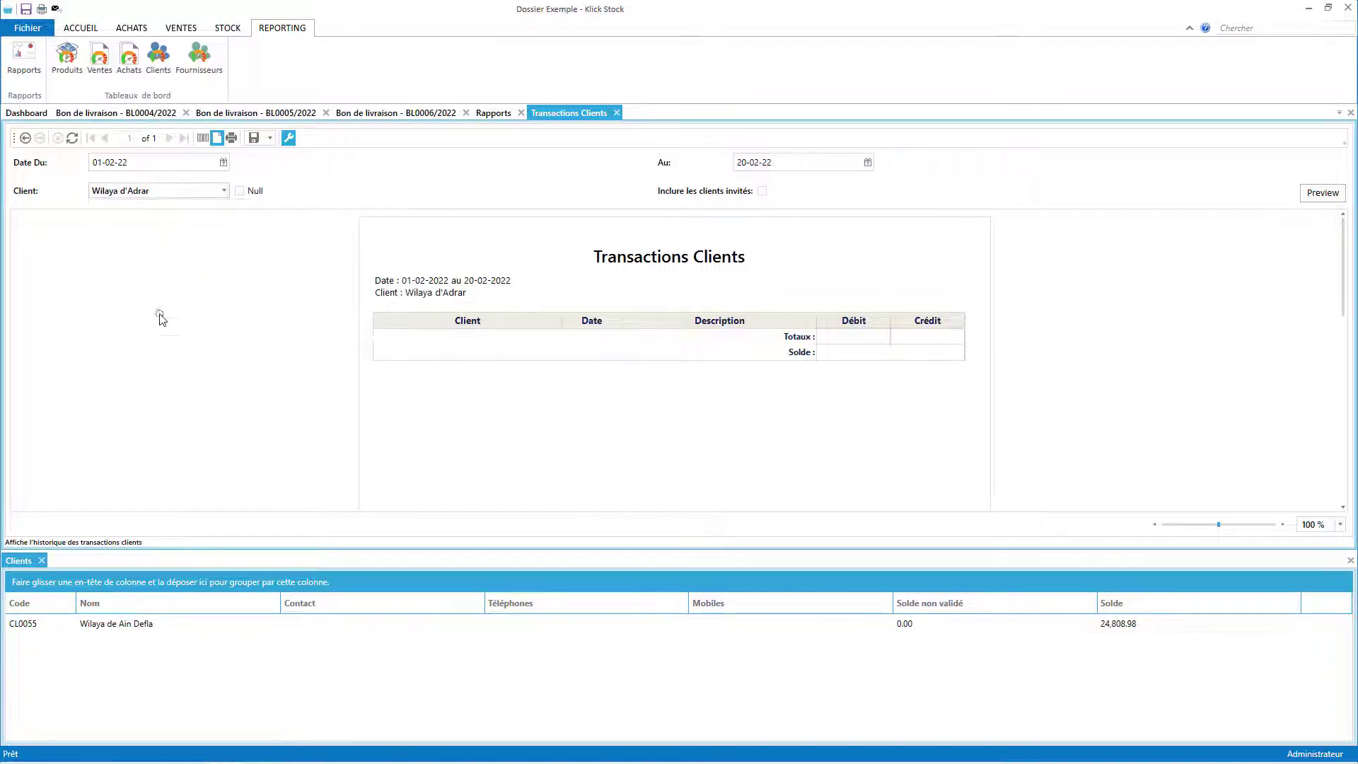
left_click(1316, 200)
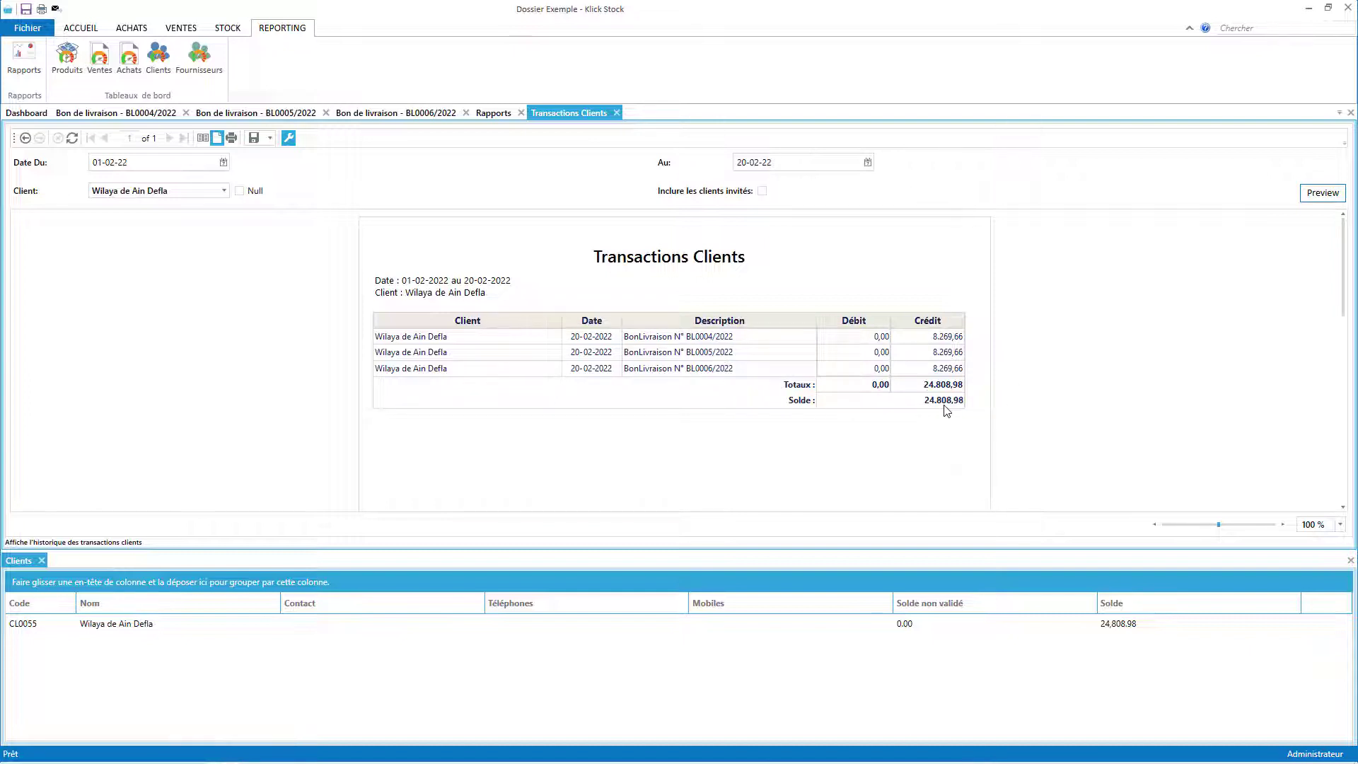
left_click(386, 115)
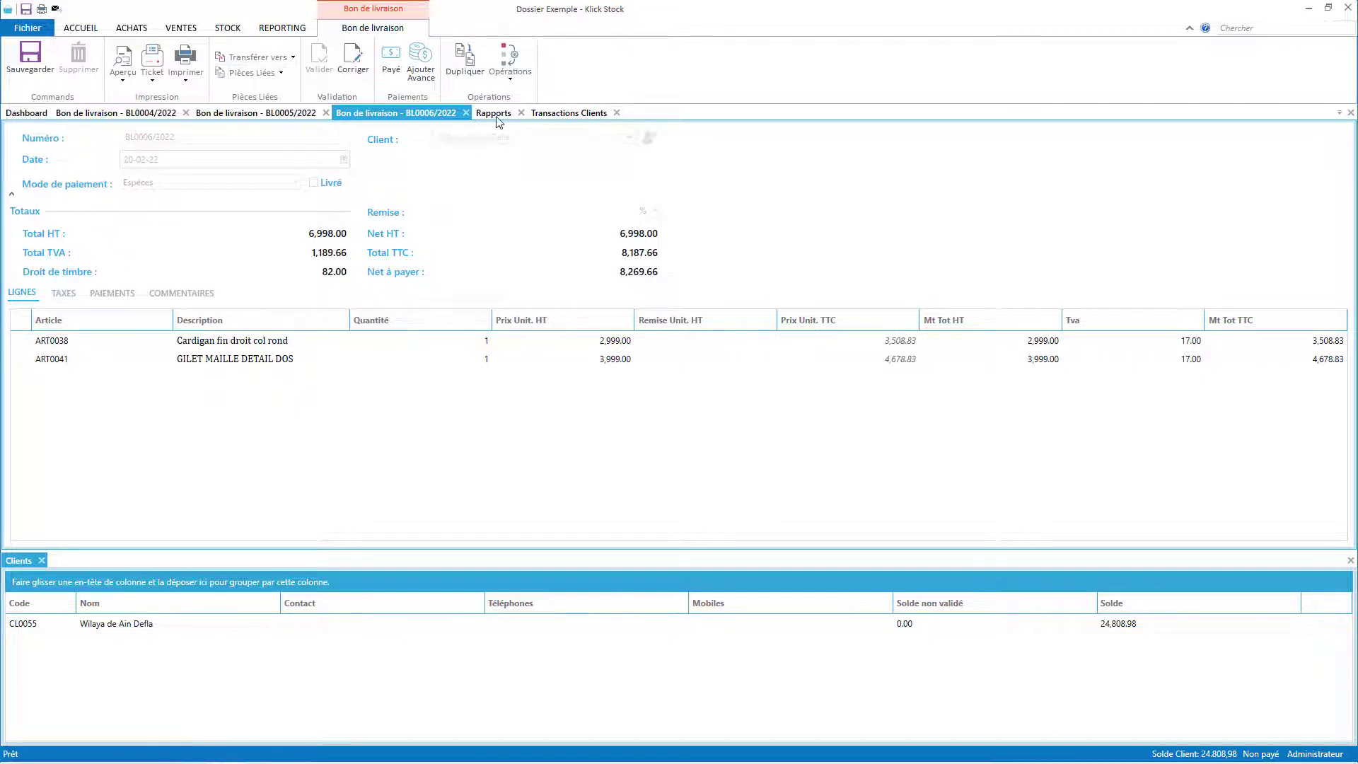
Create a new client invoice for Wilaya de Ain Defla with the payment mode Espèces.
left_click(570, 113)
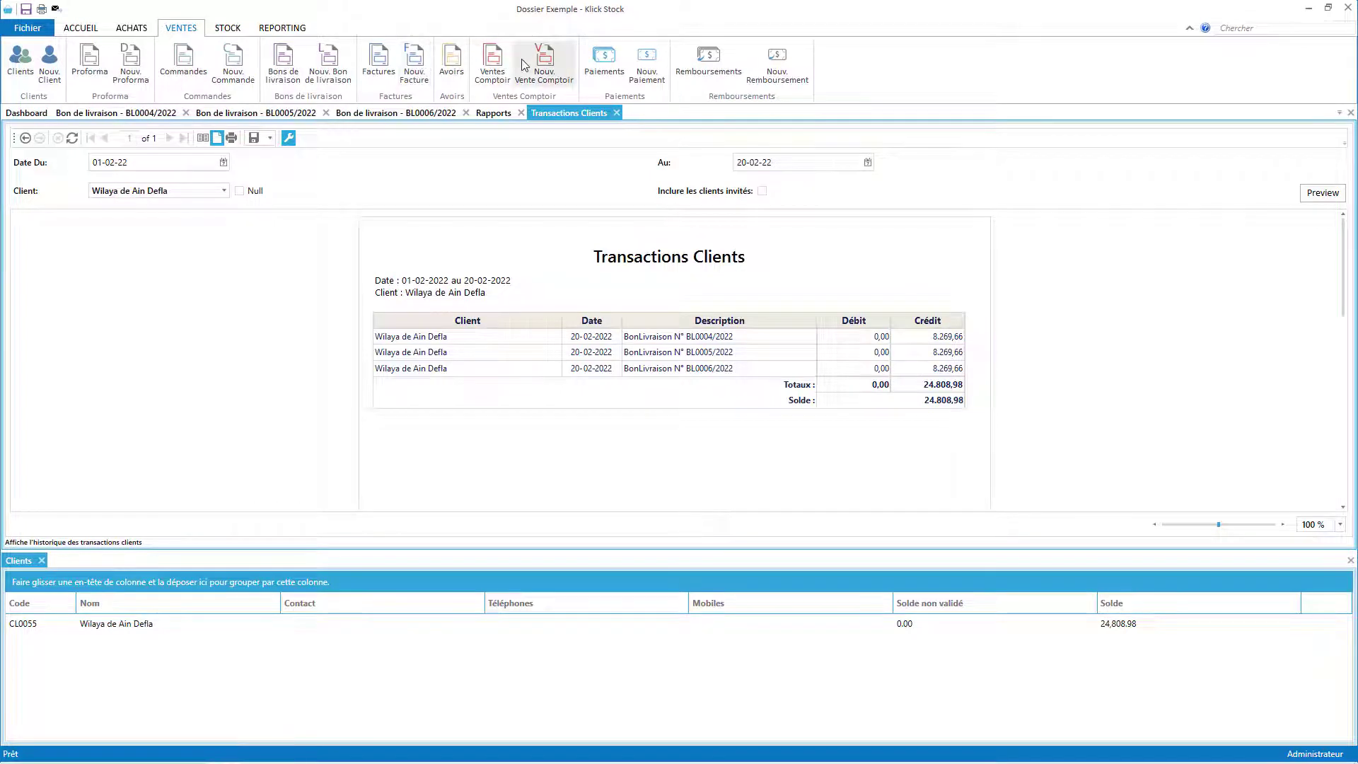
left_click(418, 65)
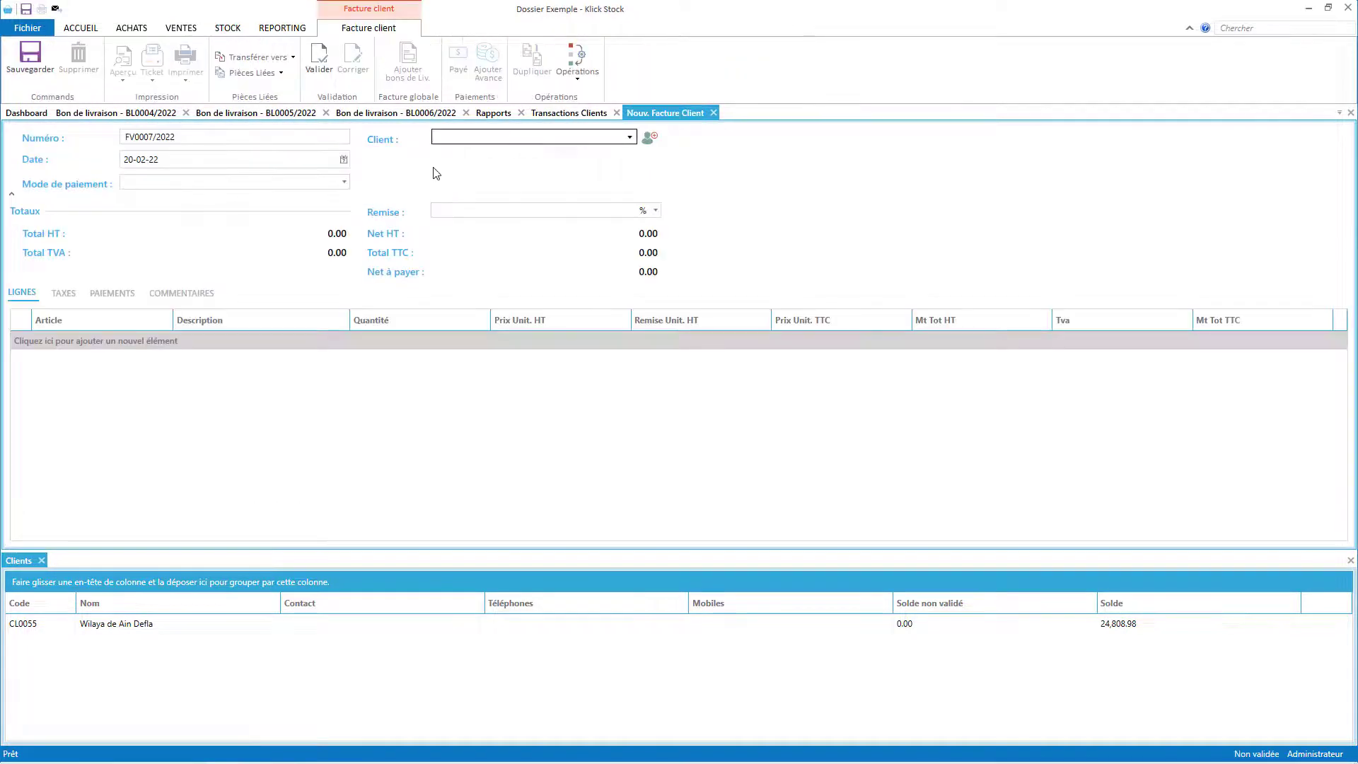
left_click(591, 134)
left_click_drag(658, 159, 636, 244)
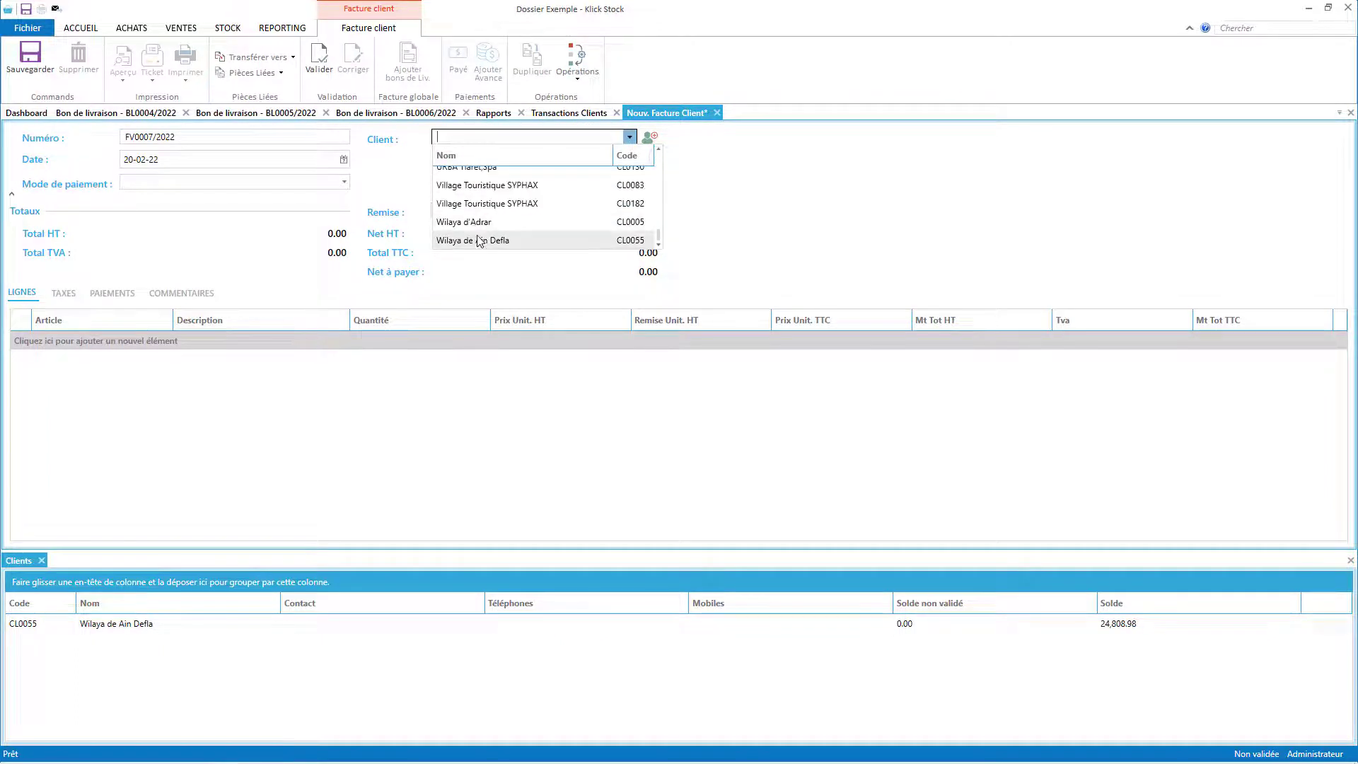
left_click(479, 241)
left_click(186, 184)
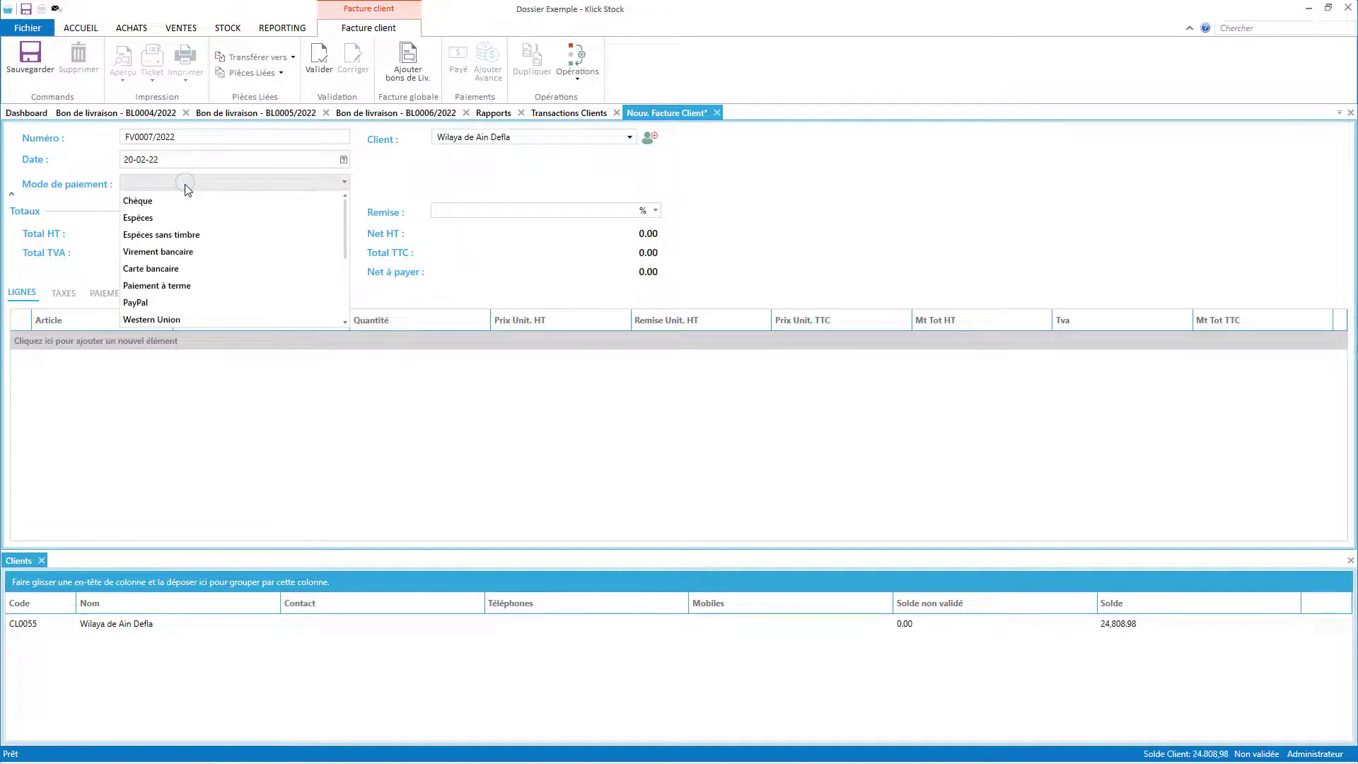
left_click(134, 218)
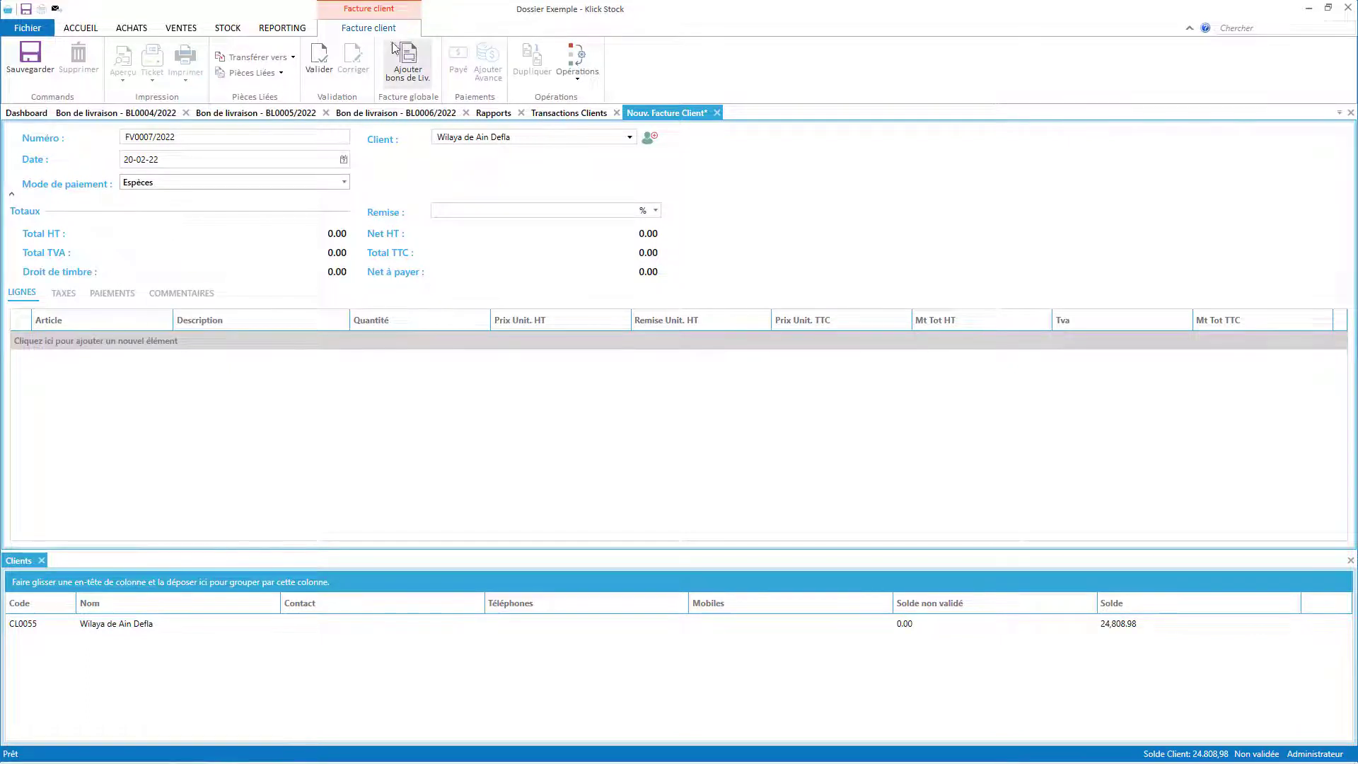
Add the delivery notes BL0004/2022, BL0005/2022 and BL0006/2022 to the global invoice and save the selection.
left_click(410, 64)
left_click(420, 306)
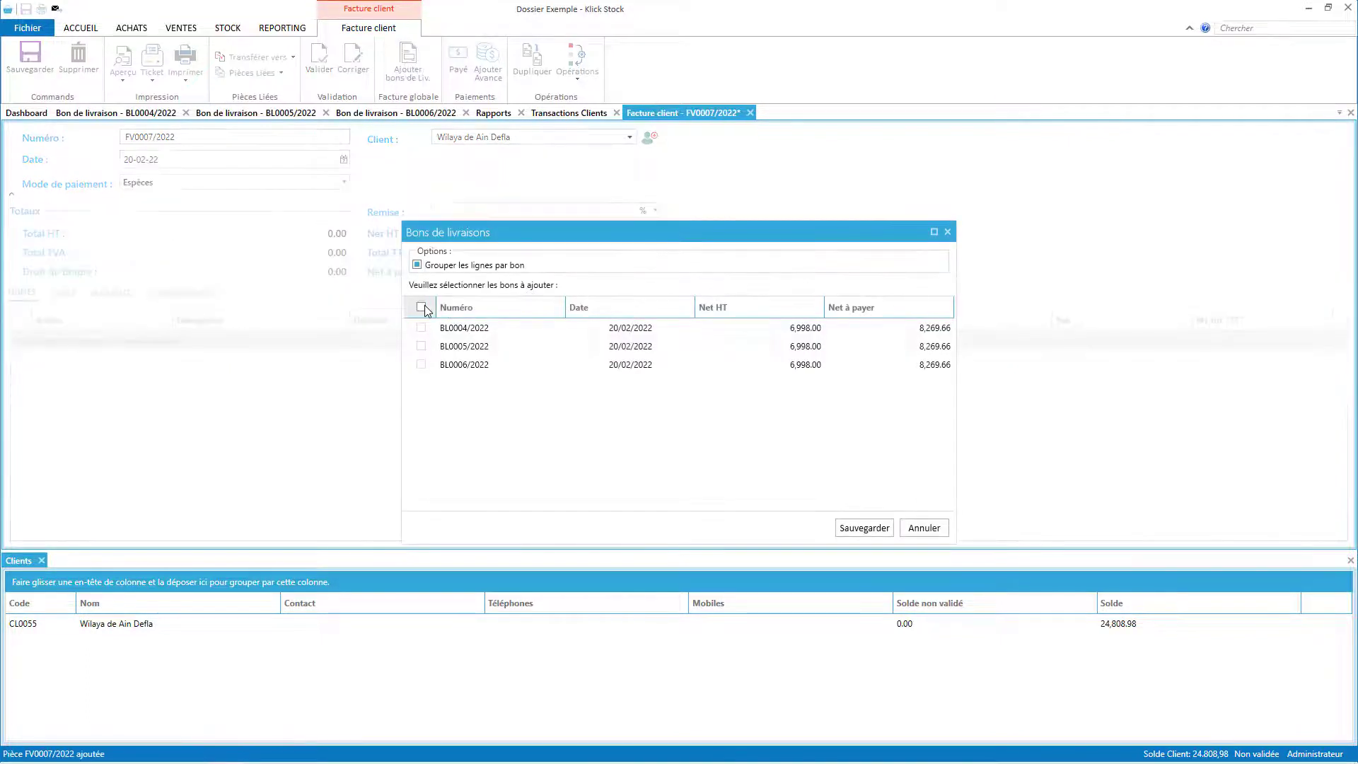
left_click(845, 525)
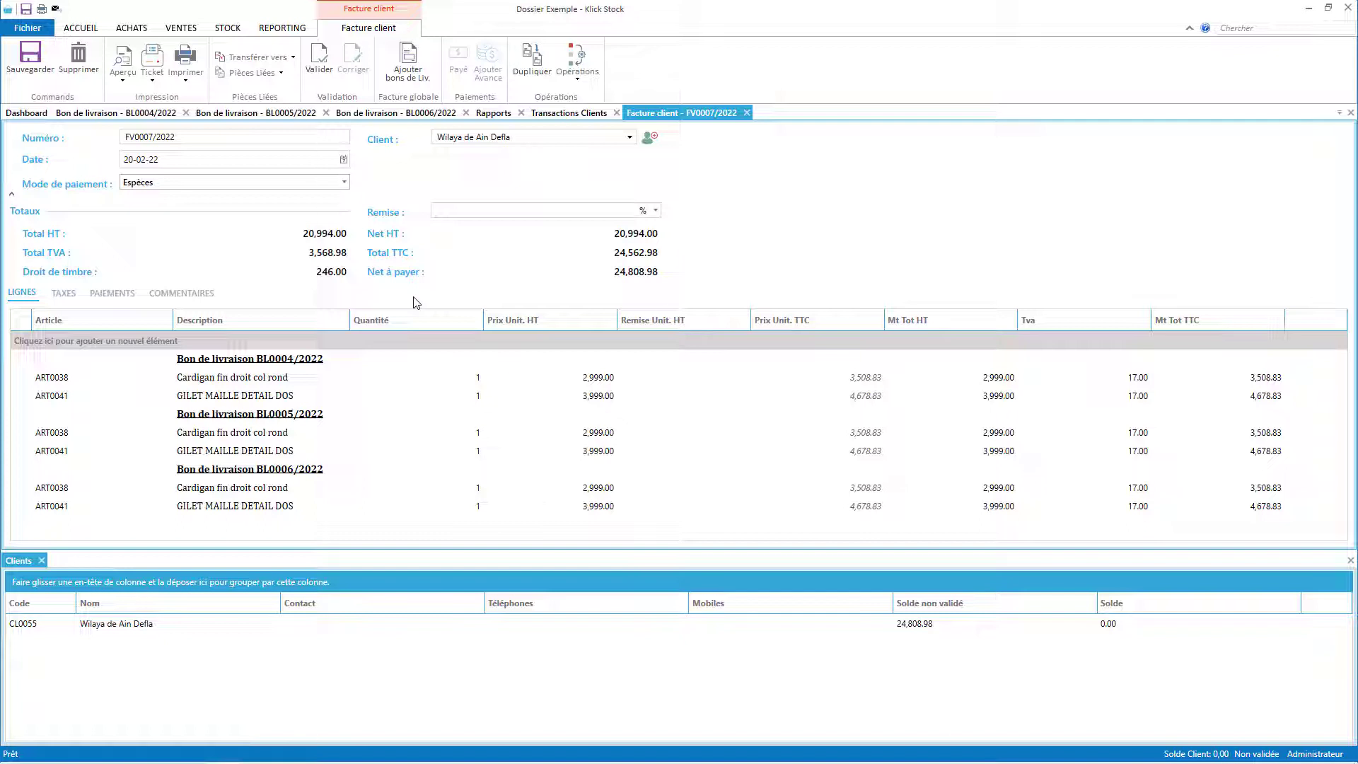
Refresh the Transactions Clients report, check delivery note BL0004/2022 and return to invoice FV0007/2022.
left_click(567, 113)
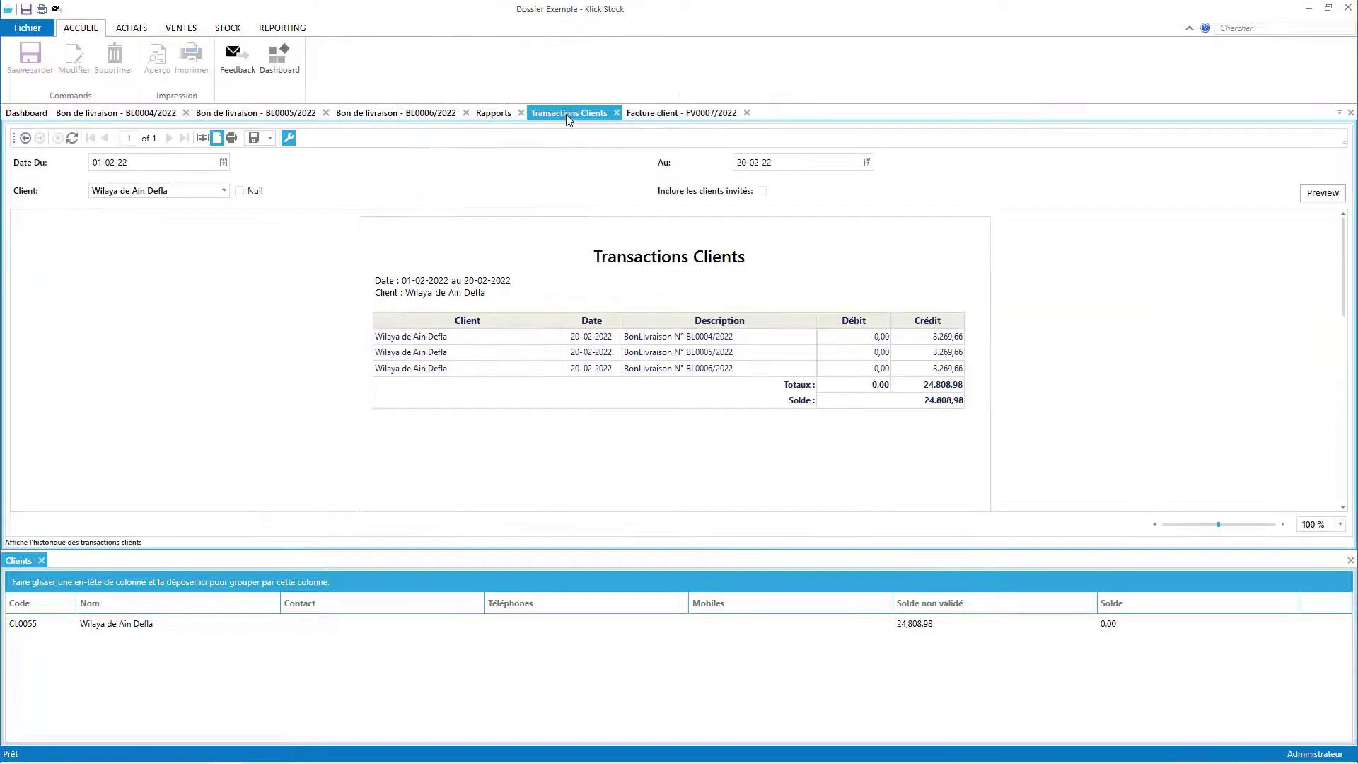
left_click(72, 139)
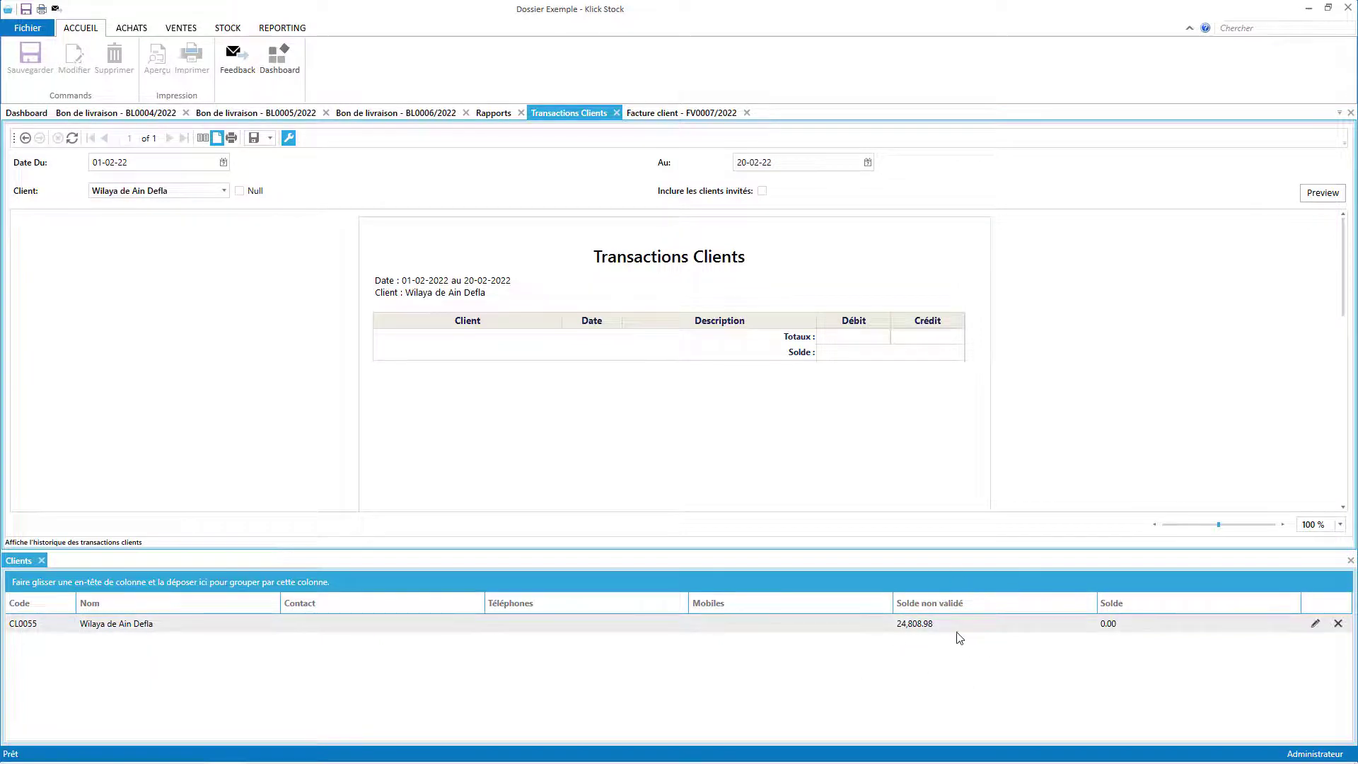
left_click(683, 114)
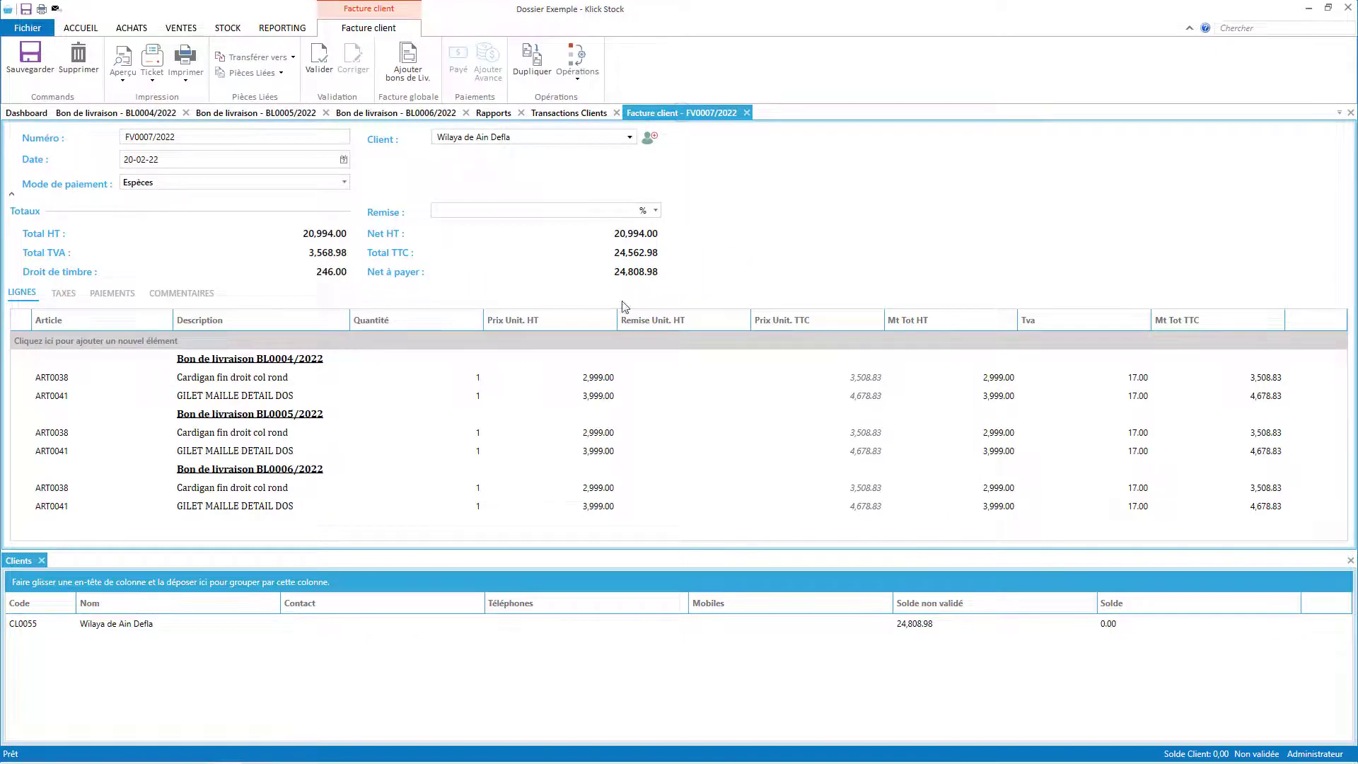
left_click(101, 116)
left_click(683, 113)
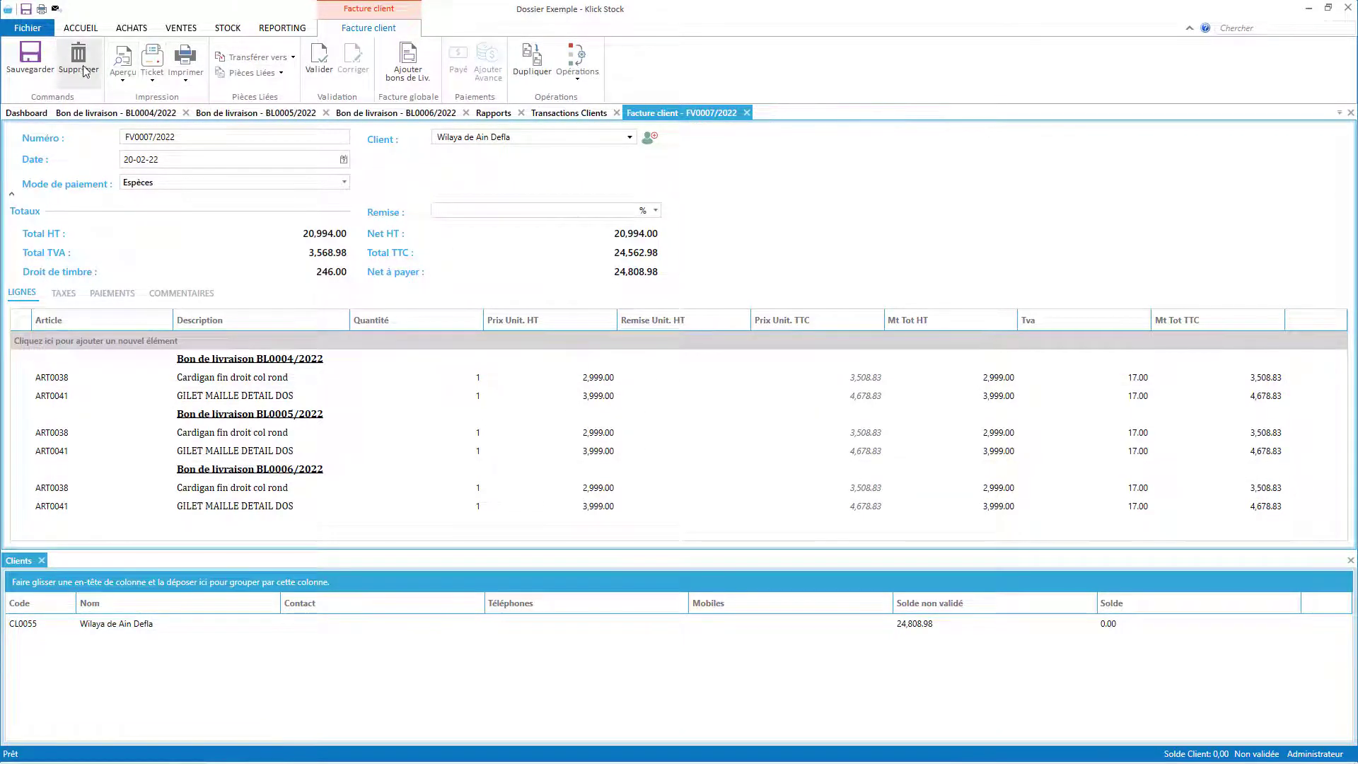
Validate invoice FV0007/2022 and preview the Transactions Clients report again for Wilaya de Ain Defla.
left_click(319, 58)
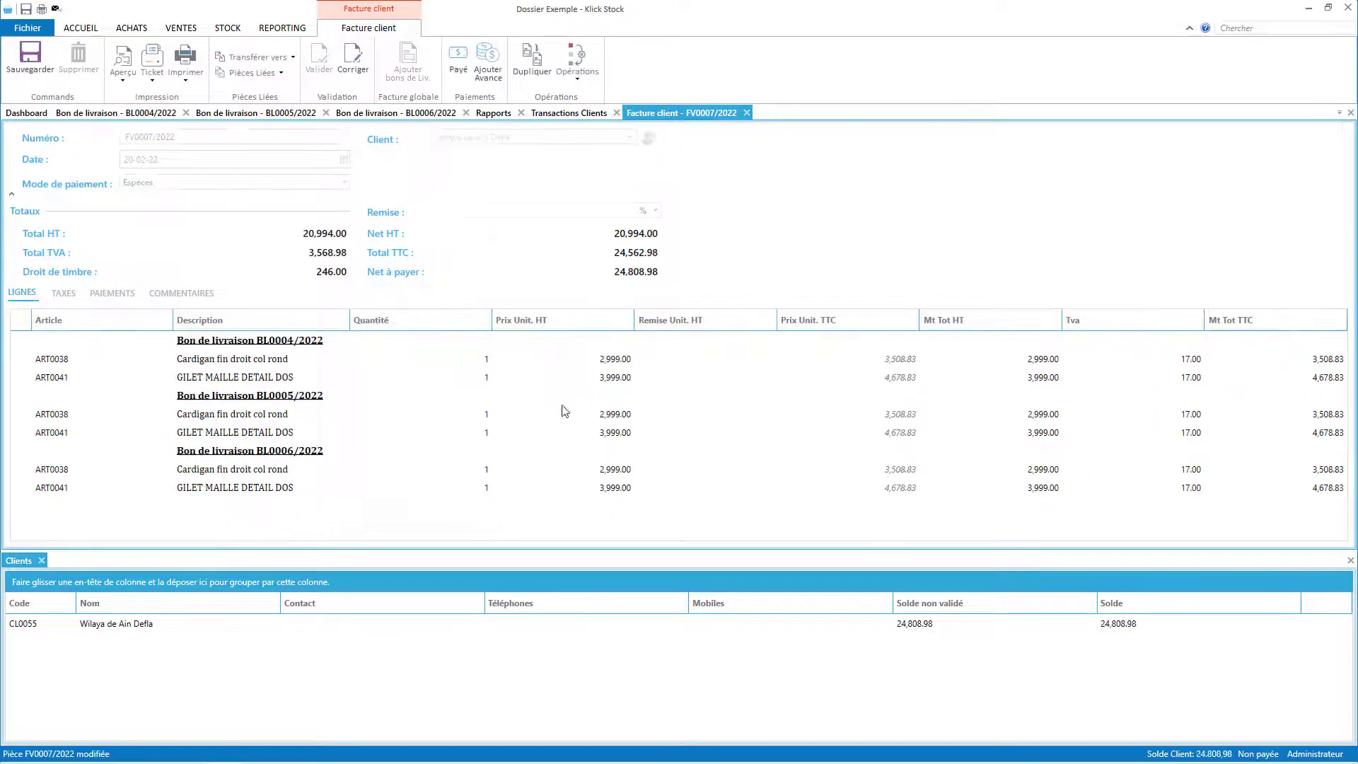
left_click(558, 113)
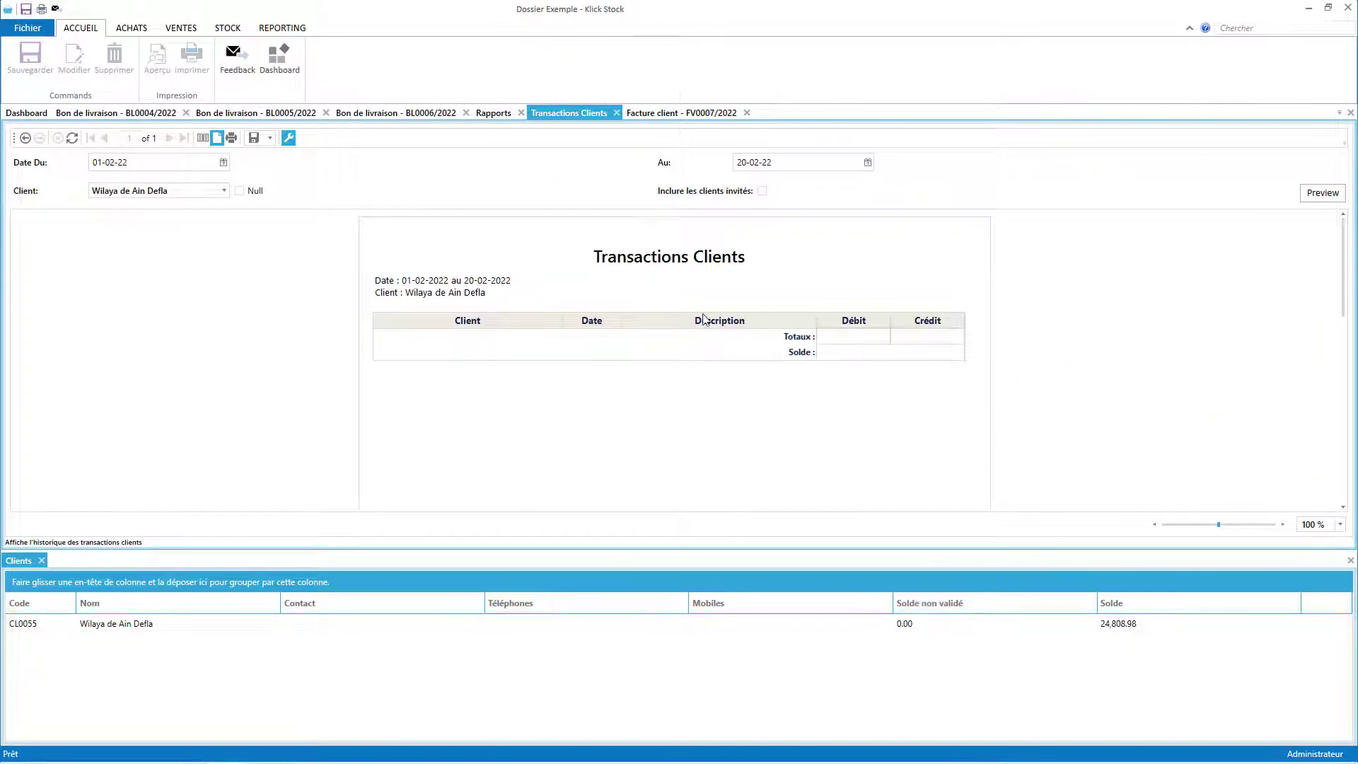
left_click(1319, 189)
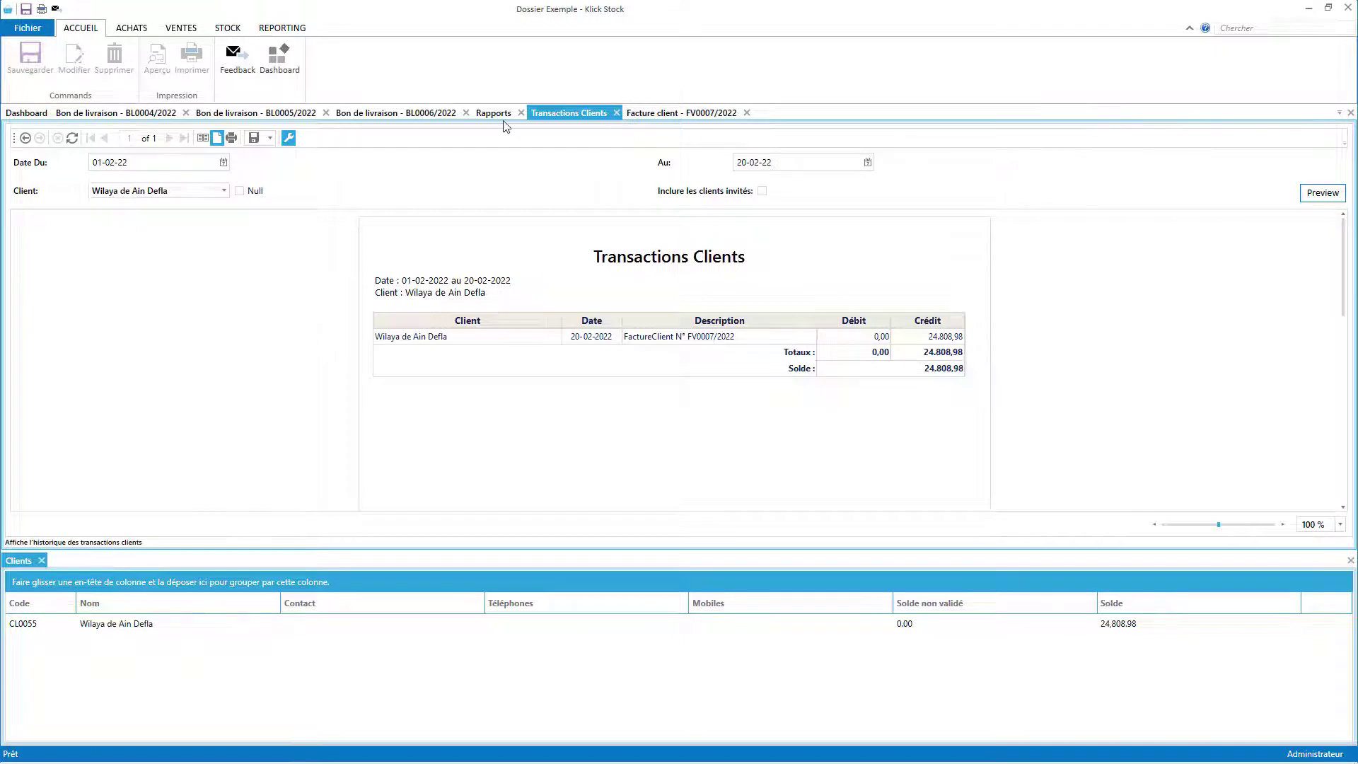
Reopen invoice FV0007/2022 for correction and delete it, and refresh the Transactions Clients report.
left_click(640, 112)
left_click(352, 58)
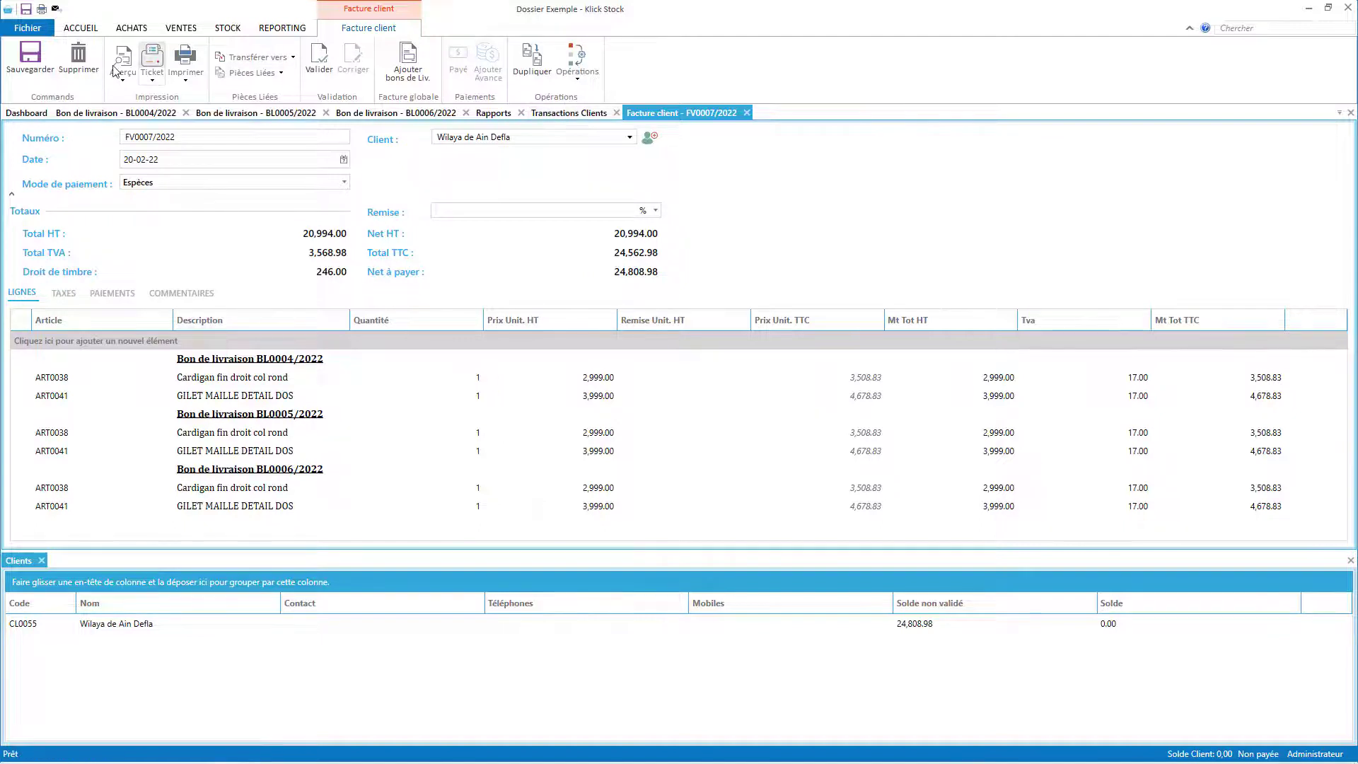
left_click(84, 66)
left_click(719, 407)
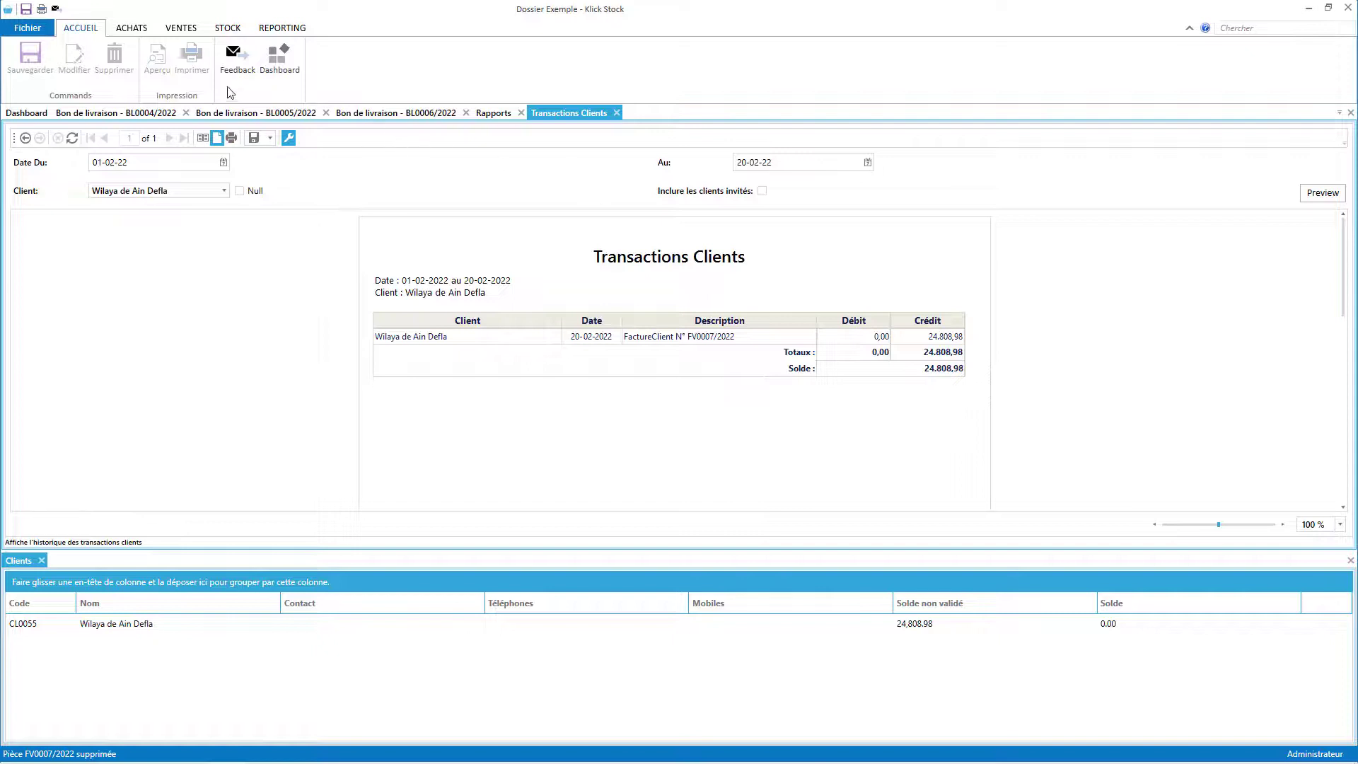
left_click(72, 137)
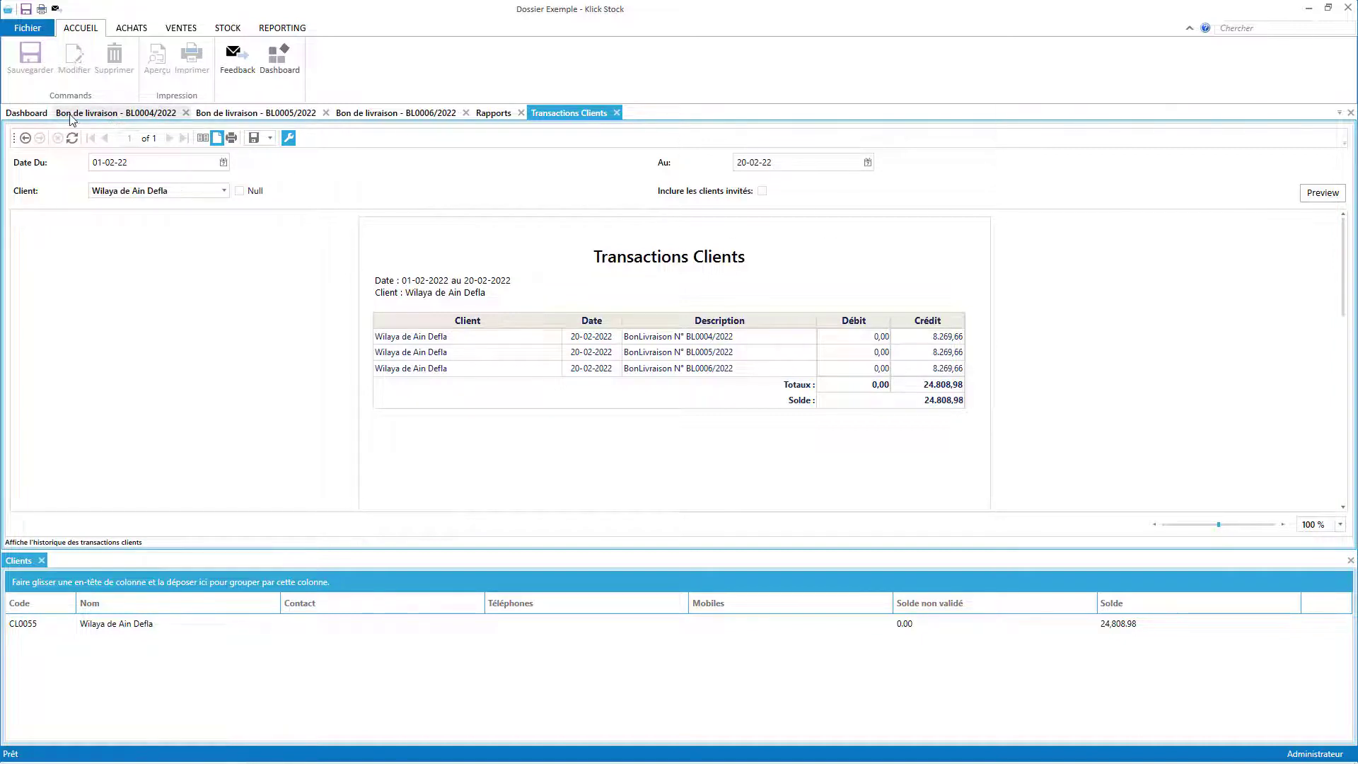
Review the version 1.4.15 release notes on unvalidated balances, reverting to delivery notes and global invoice payment.
left_click(29, 113)
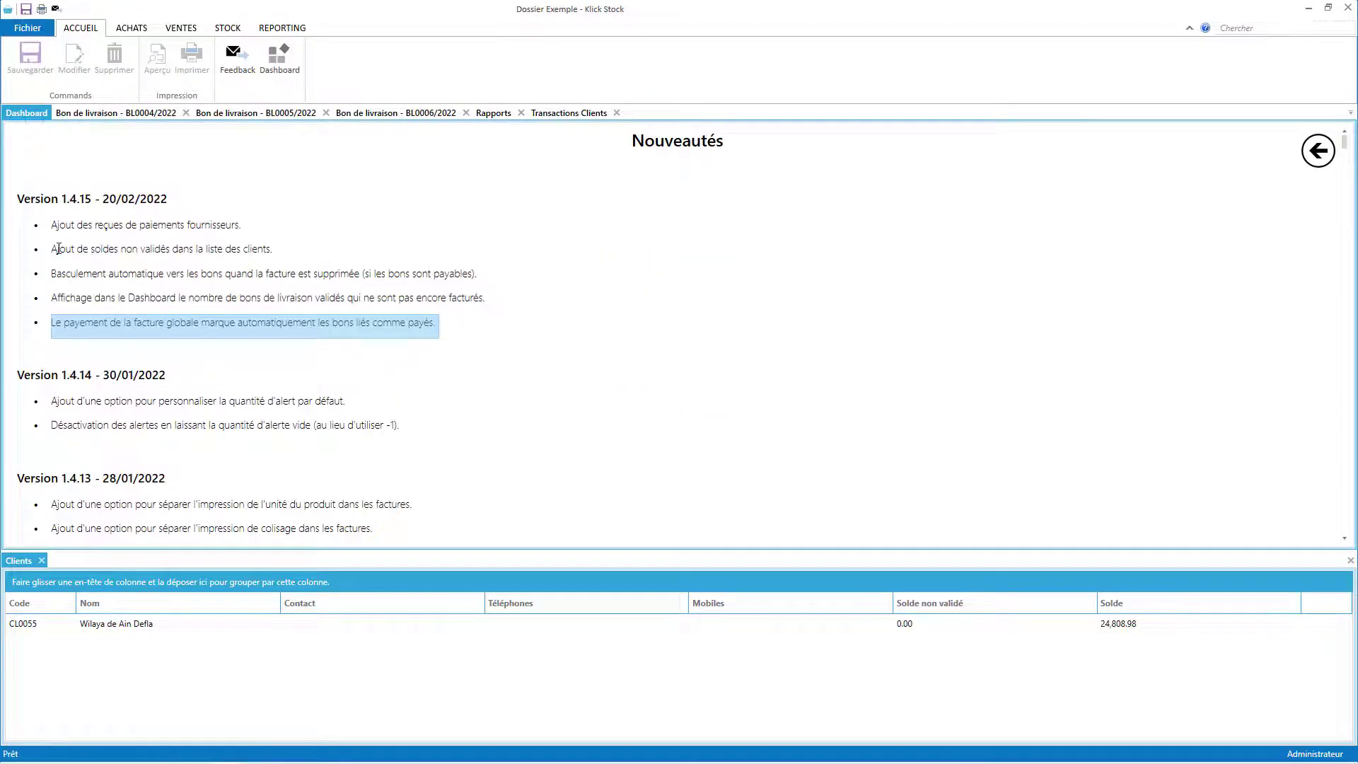
left_click_drag(54, 253, 271, 256)
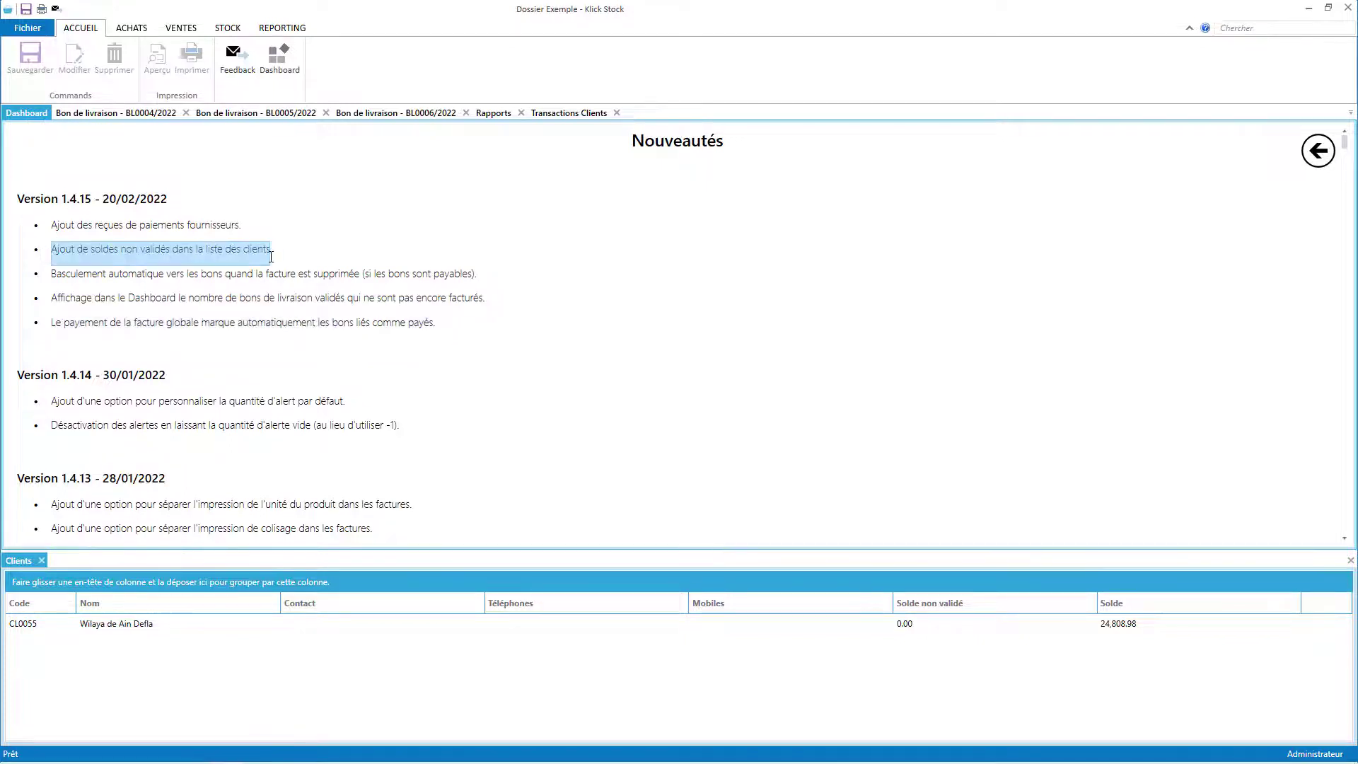
left_click_drag(104, 276, 520, 287)
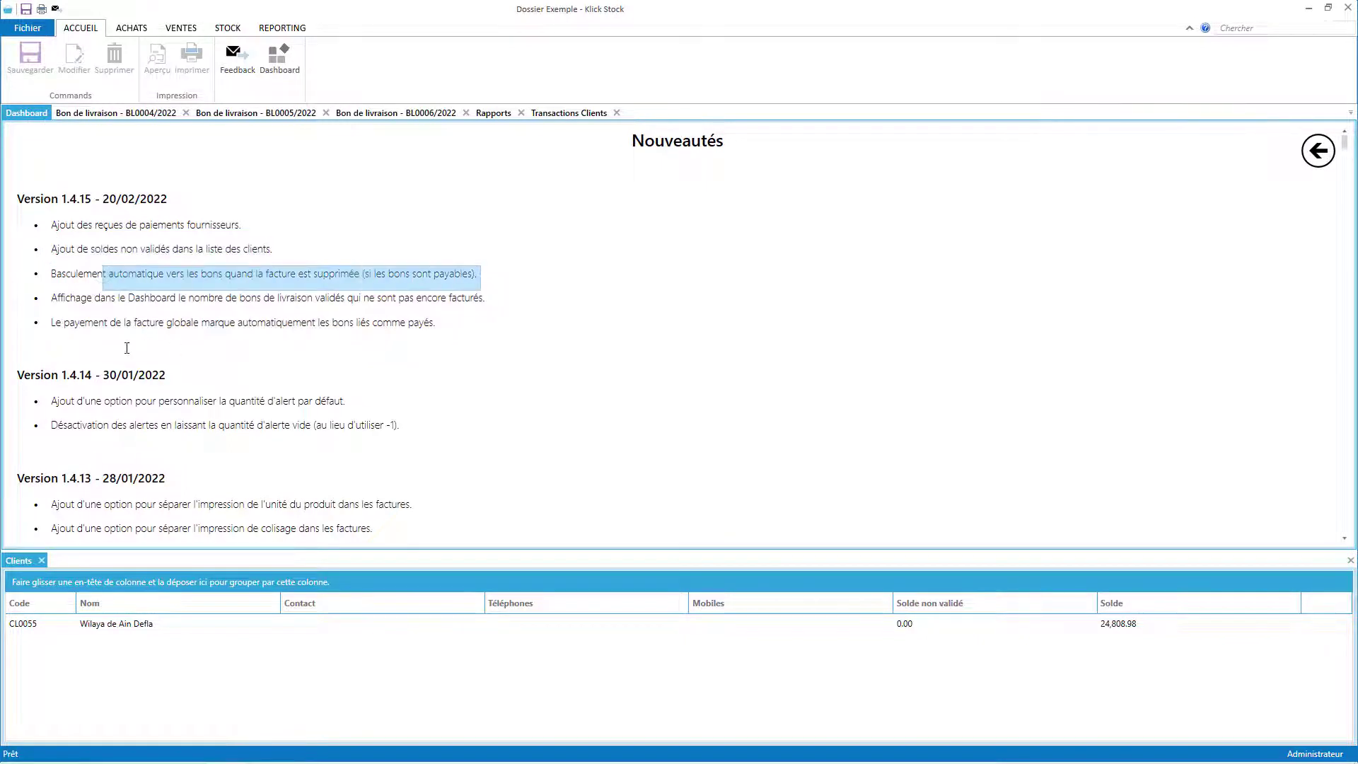
left_click_drag(79, 316, 446, 327)
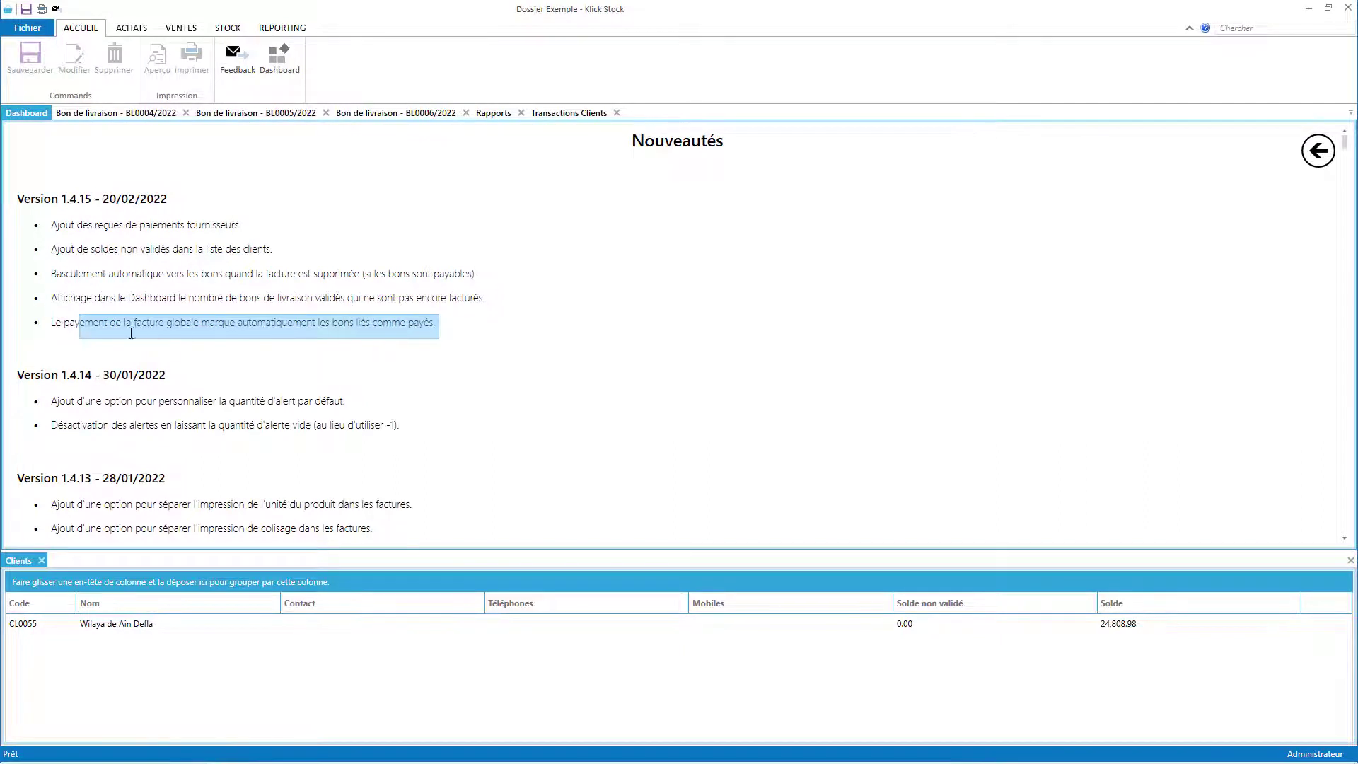
left_click(484, 322)
left_click_drag(434, 327, 341, 316)
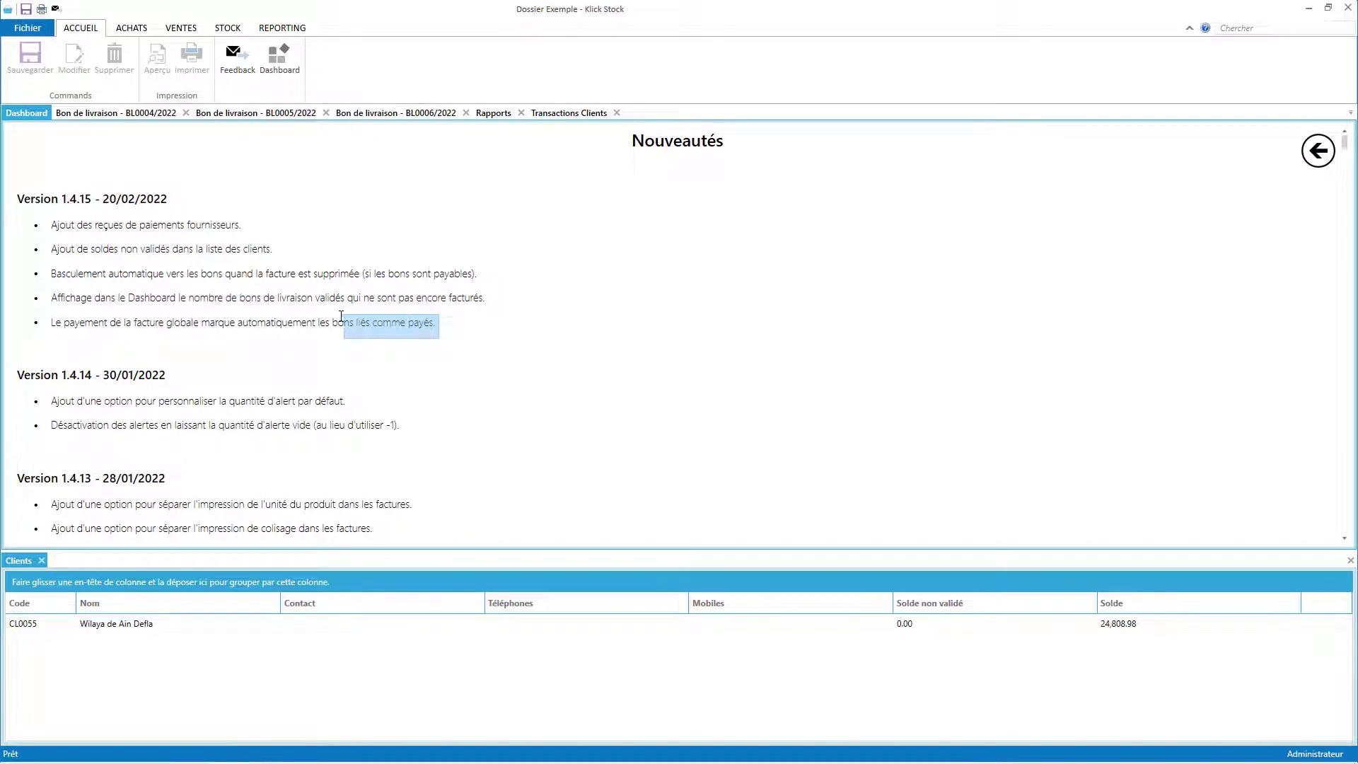
Open the delivery notes list and dock it beside the Clients list below the Transactions Clients report.
left_click(550, 115)
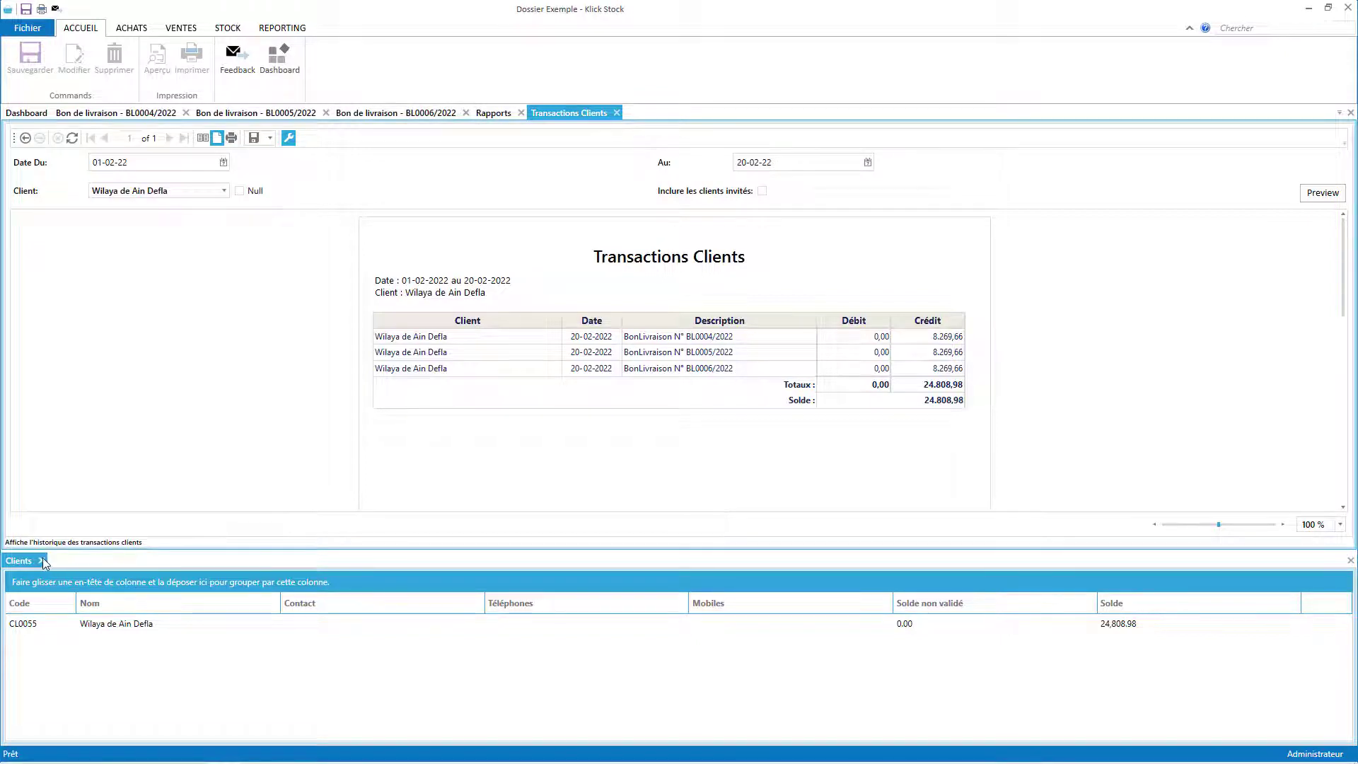
left_click(176, 28)
left_click(286, 64)
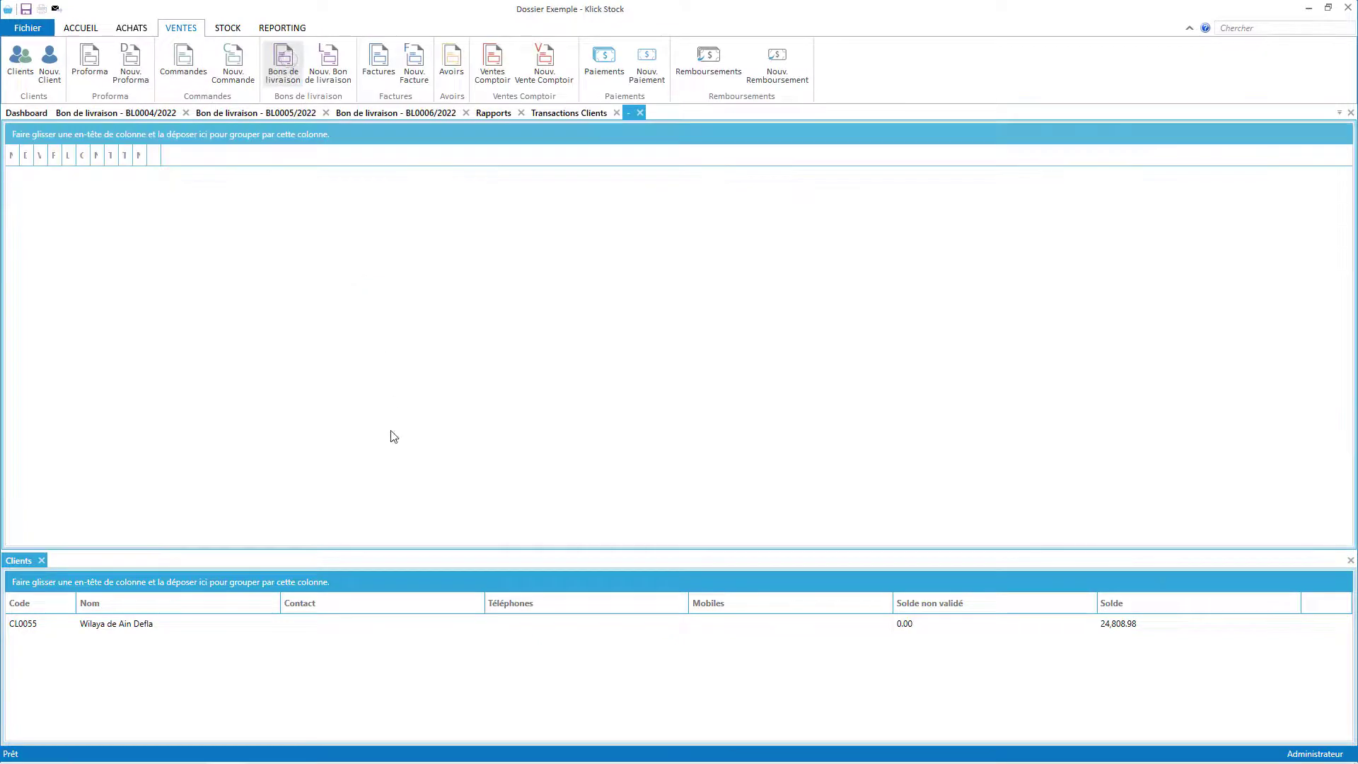
left_click_drag(656, 112, 668, 648)
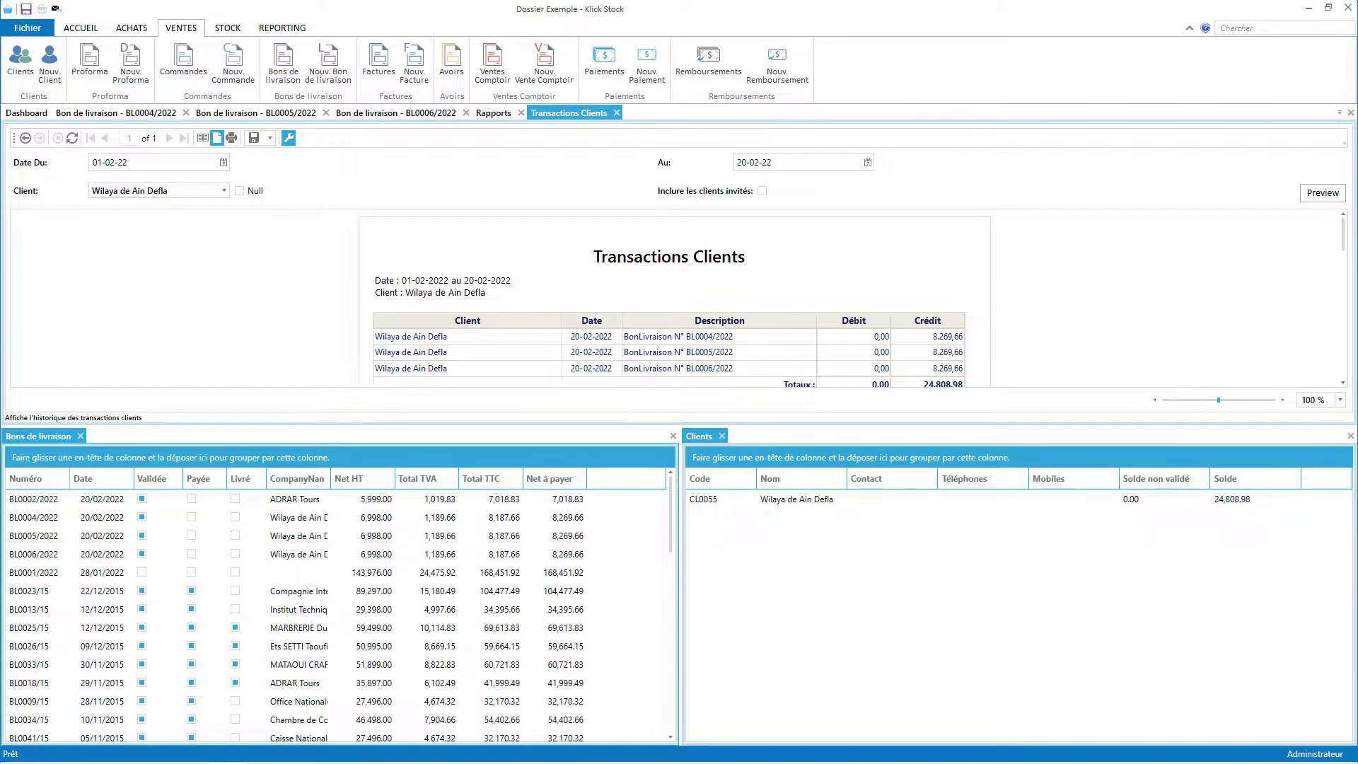
Replace the docked Clients list with the client invoices list, placed beside the delivery notes list.
left_click(1350, 436)
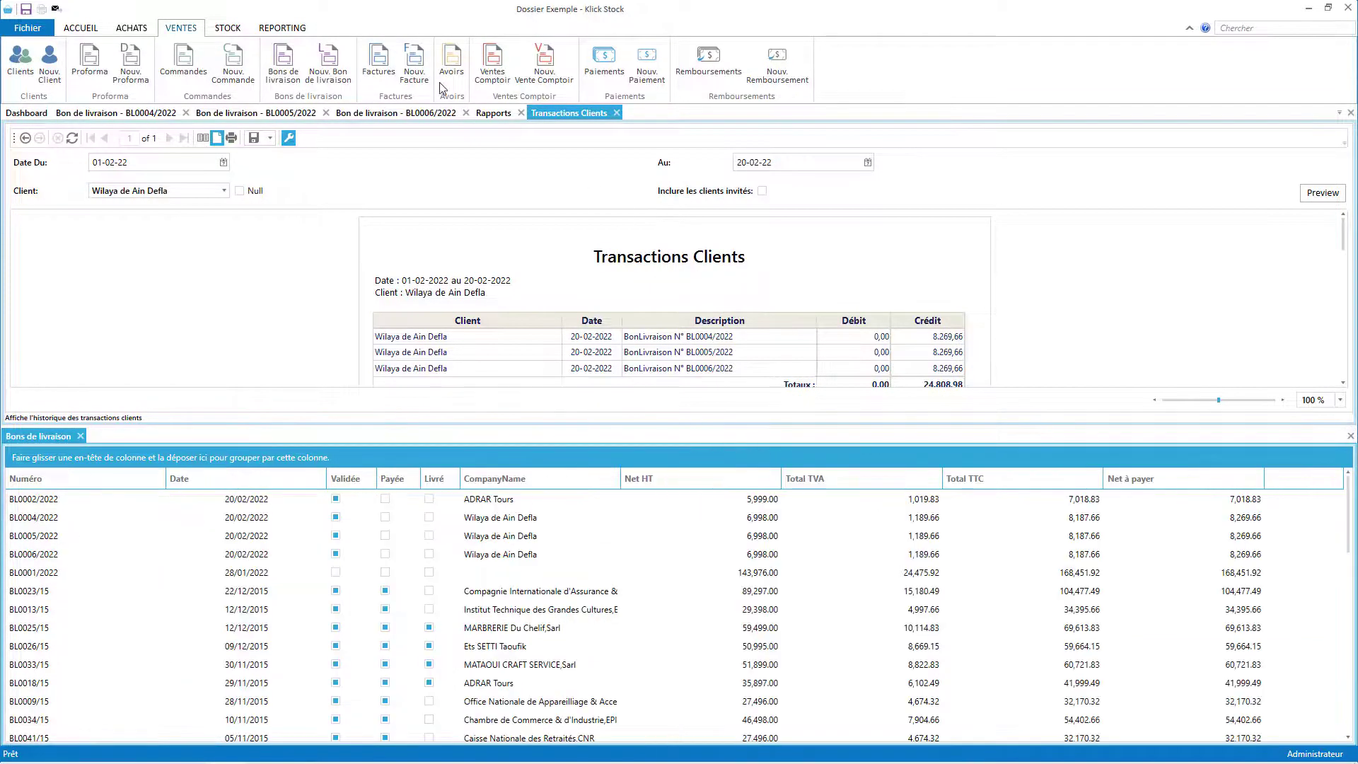
left_click(378, 62)
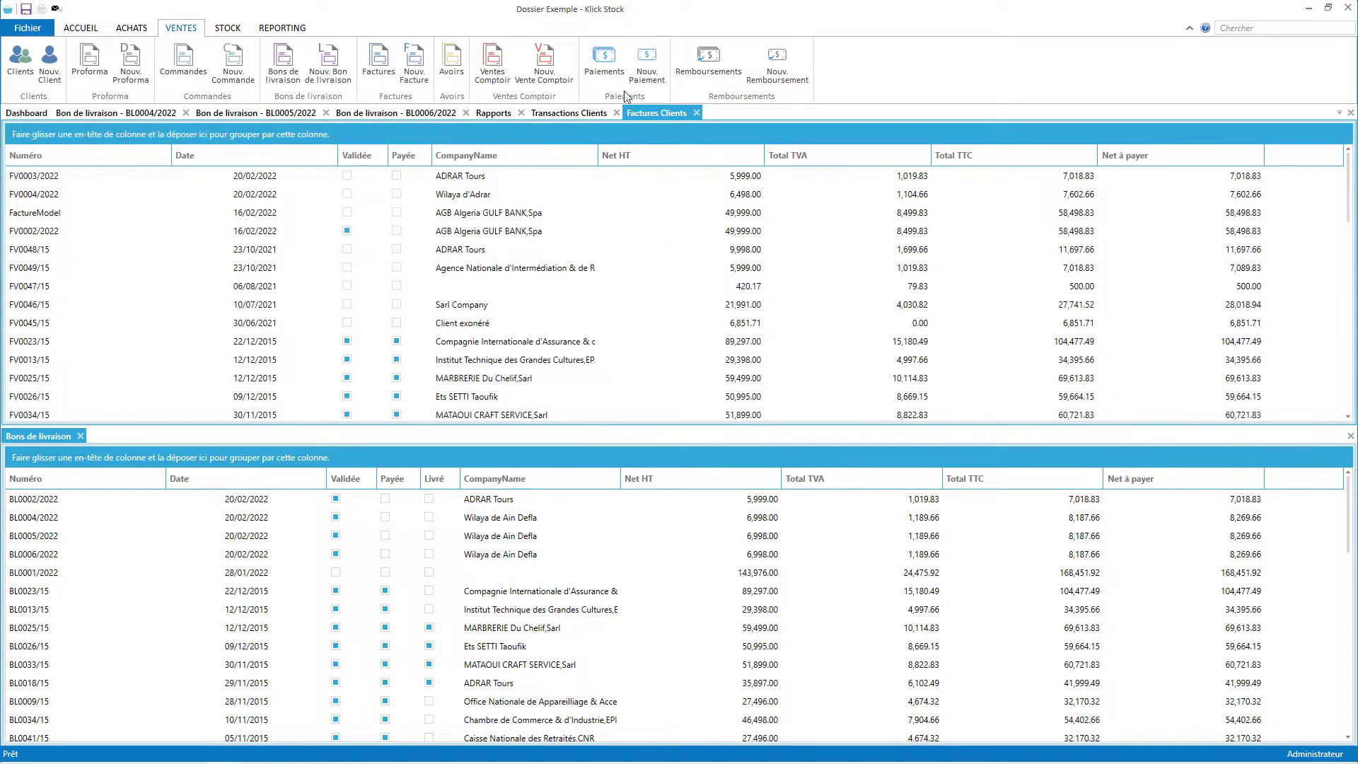
left_click_drag(646, 113, 690, 592)
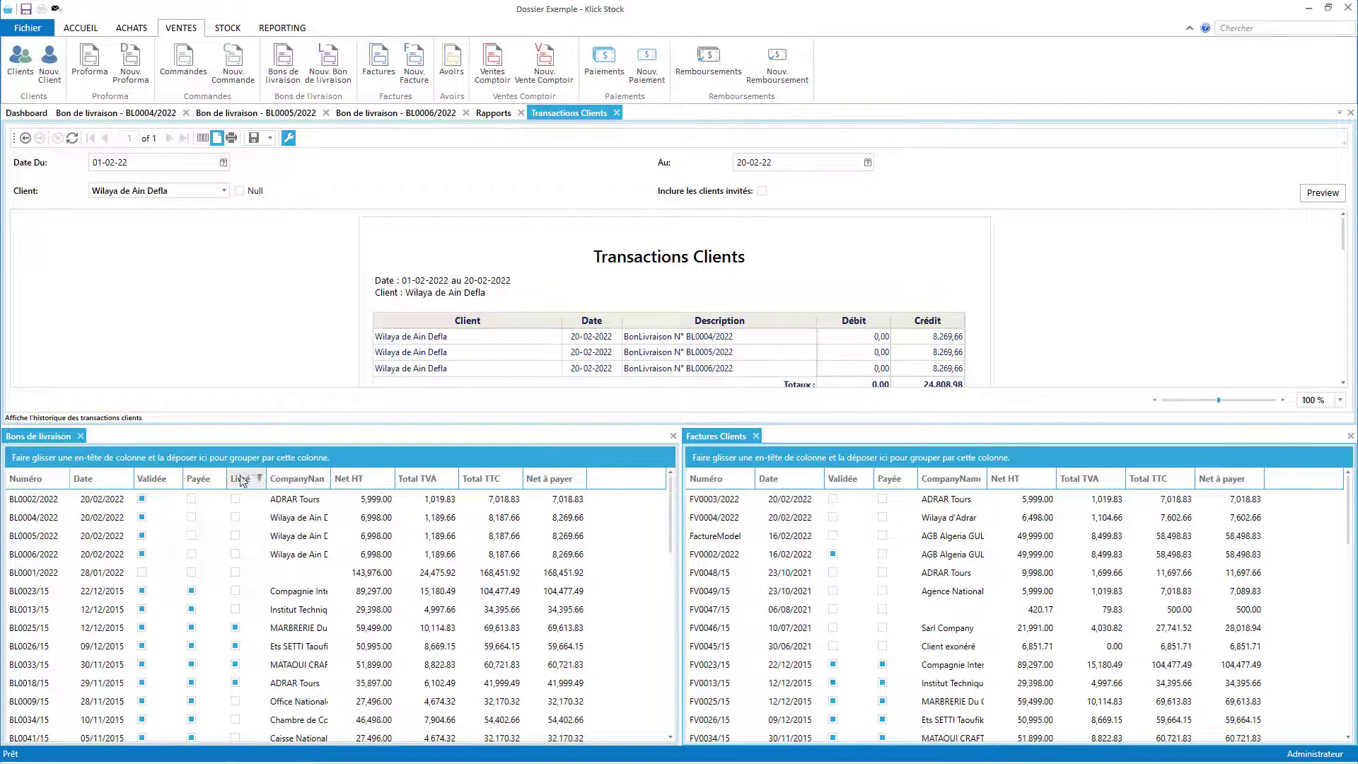
Filter the delivery notes list by company name to show only Wilaya de Ain Defla.
left_click(323, 479)
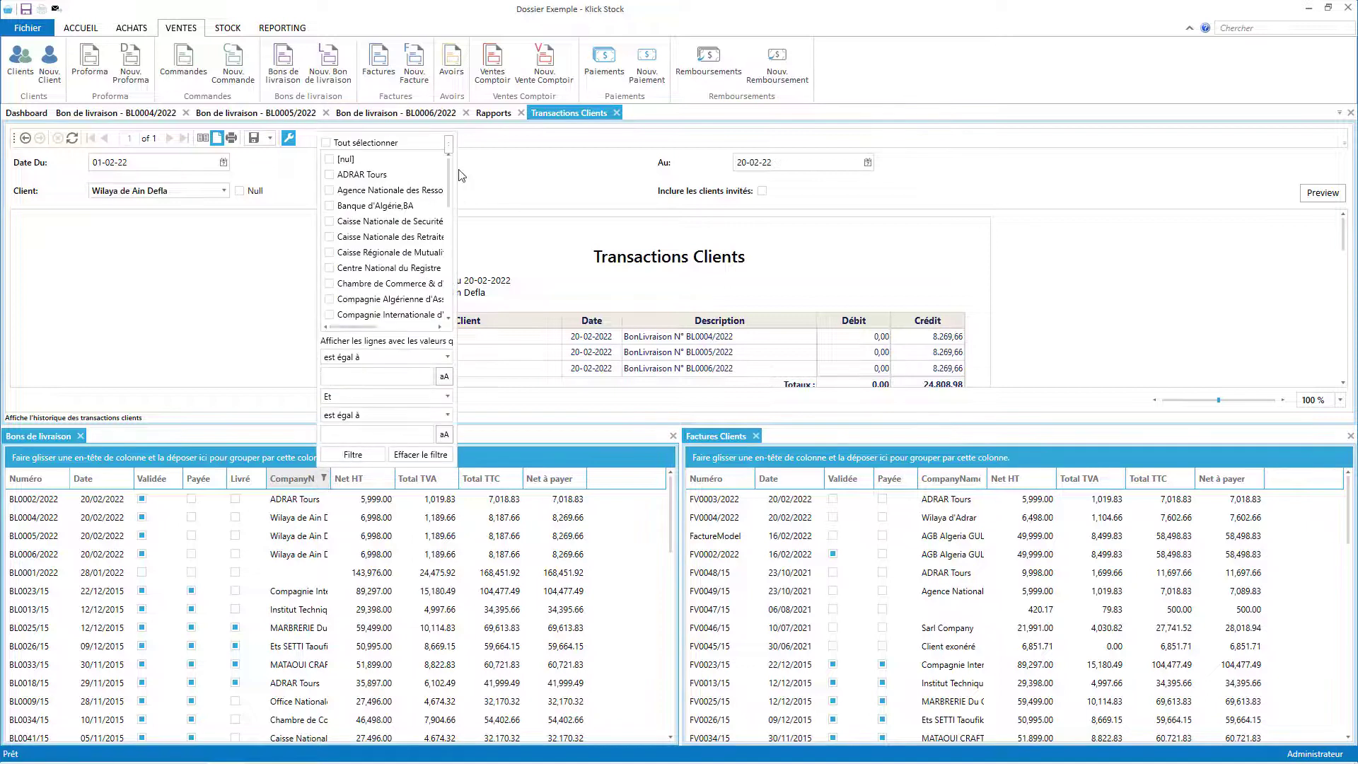
left_click_drag(448, 181, 446, 328)
left_click(358, 313)
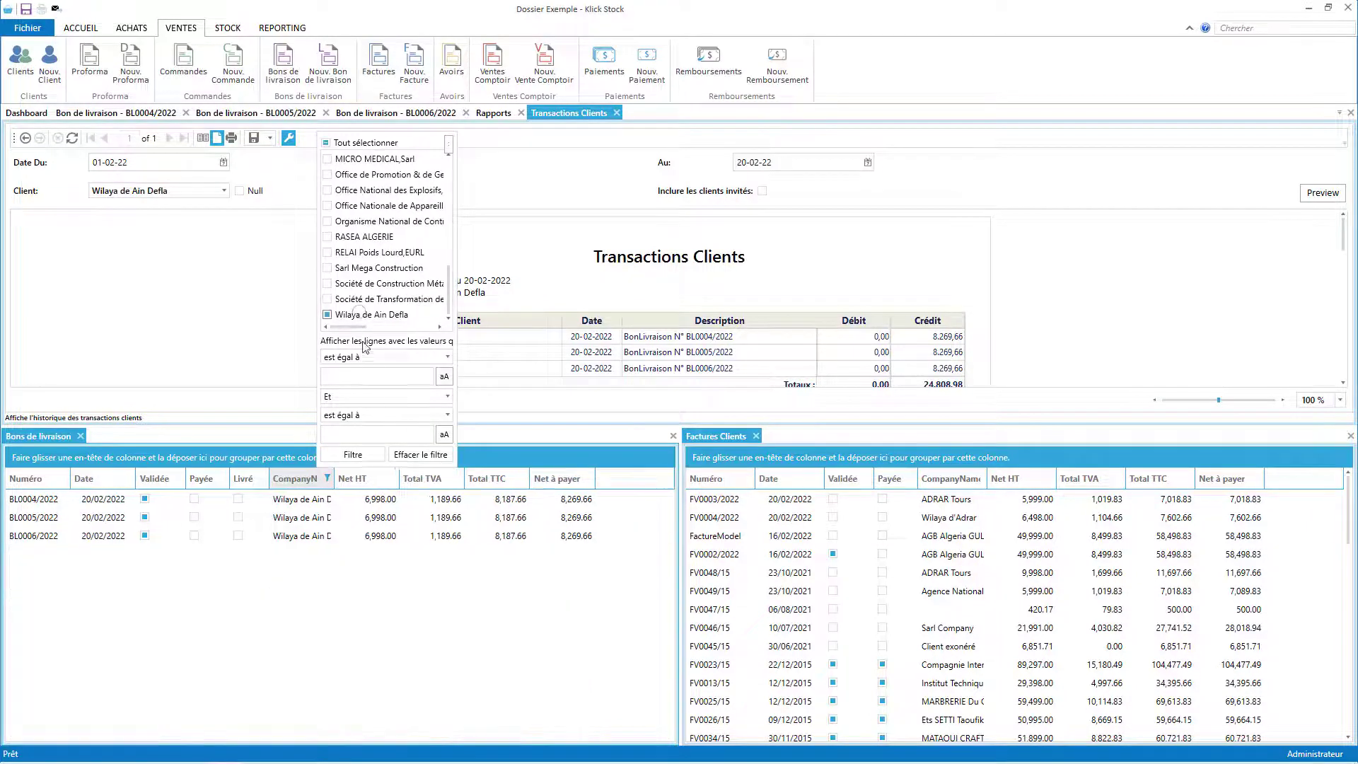
left_click(462, 609)
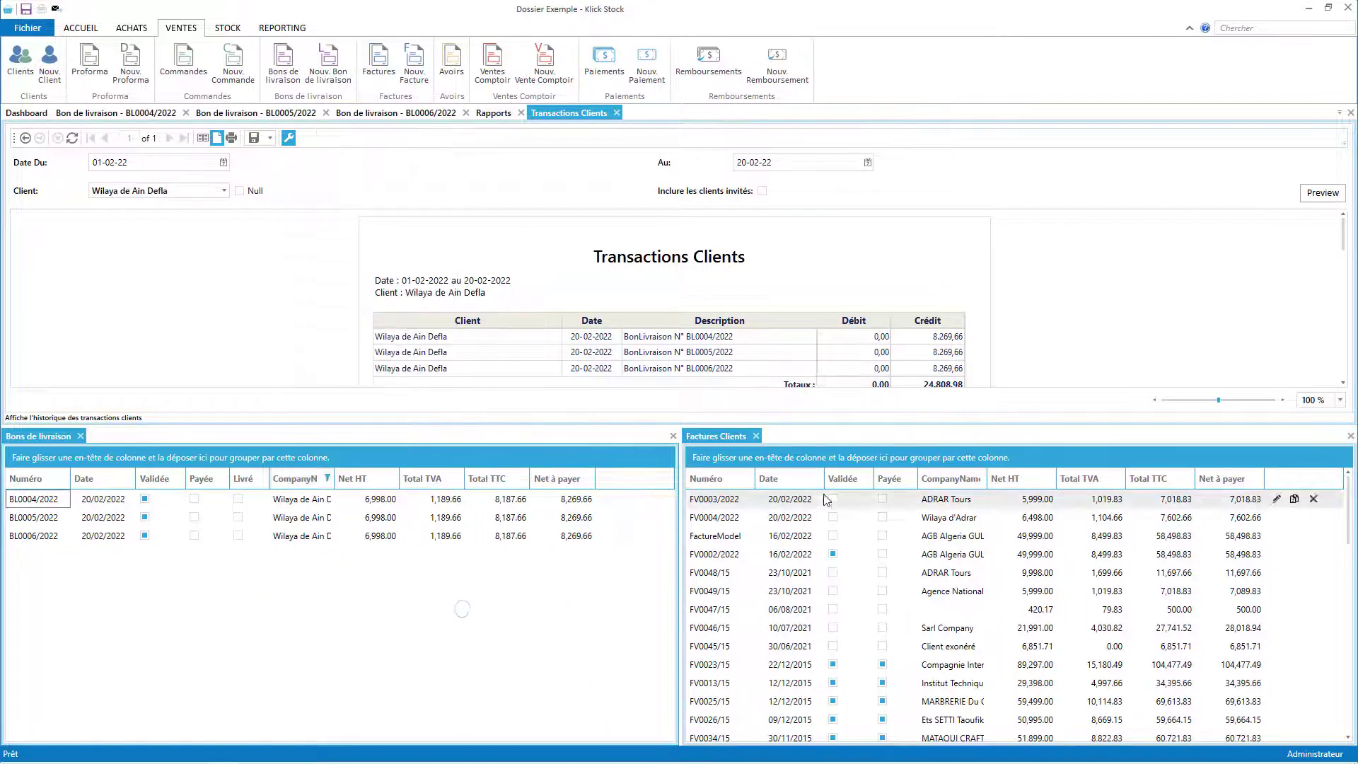
left_click(980, 479)
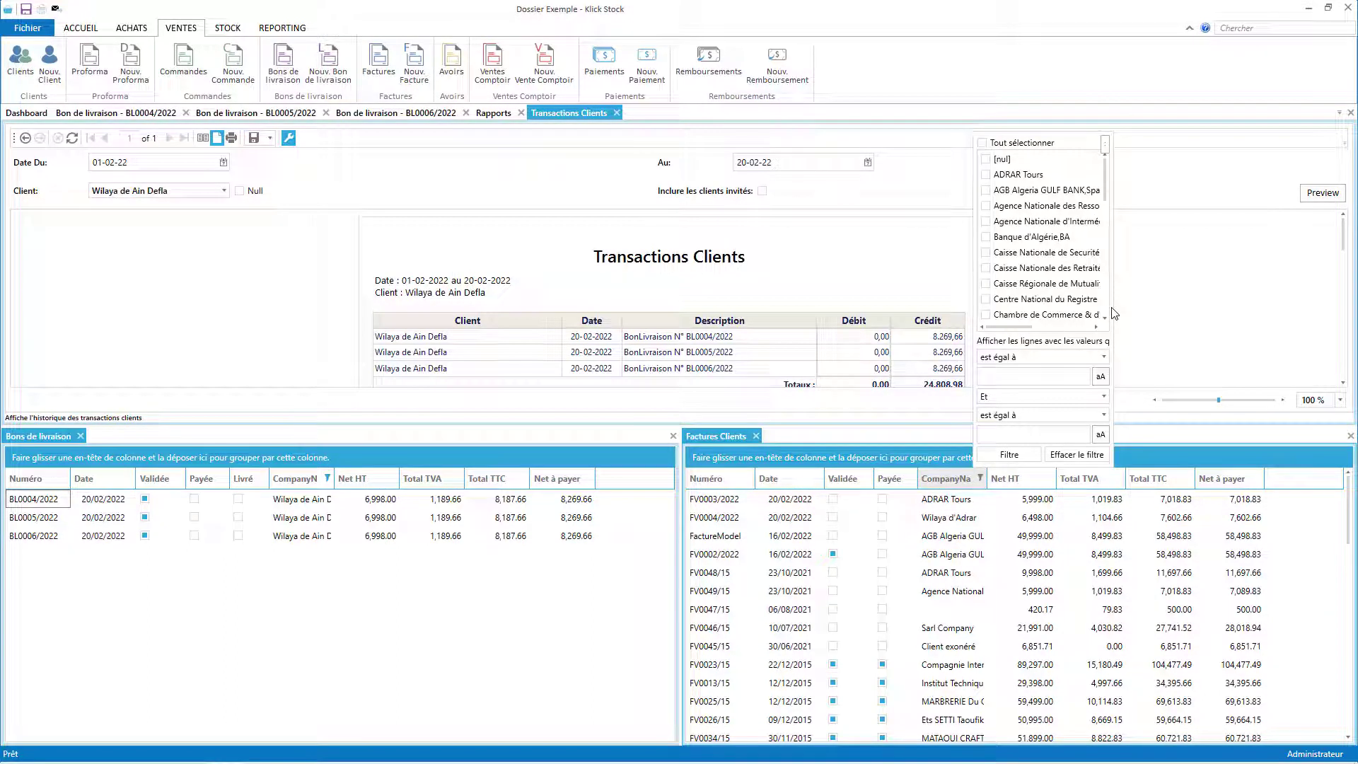
mouse_move(1106, 191)
left_mouse_down()
mouse_move(1106, 316)
mouse_move(1105, 189)
left_mouse_up()
left_click(532, 640)
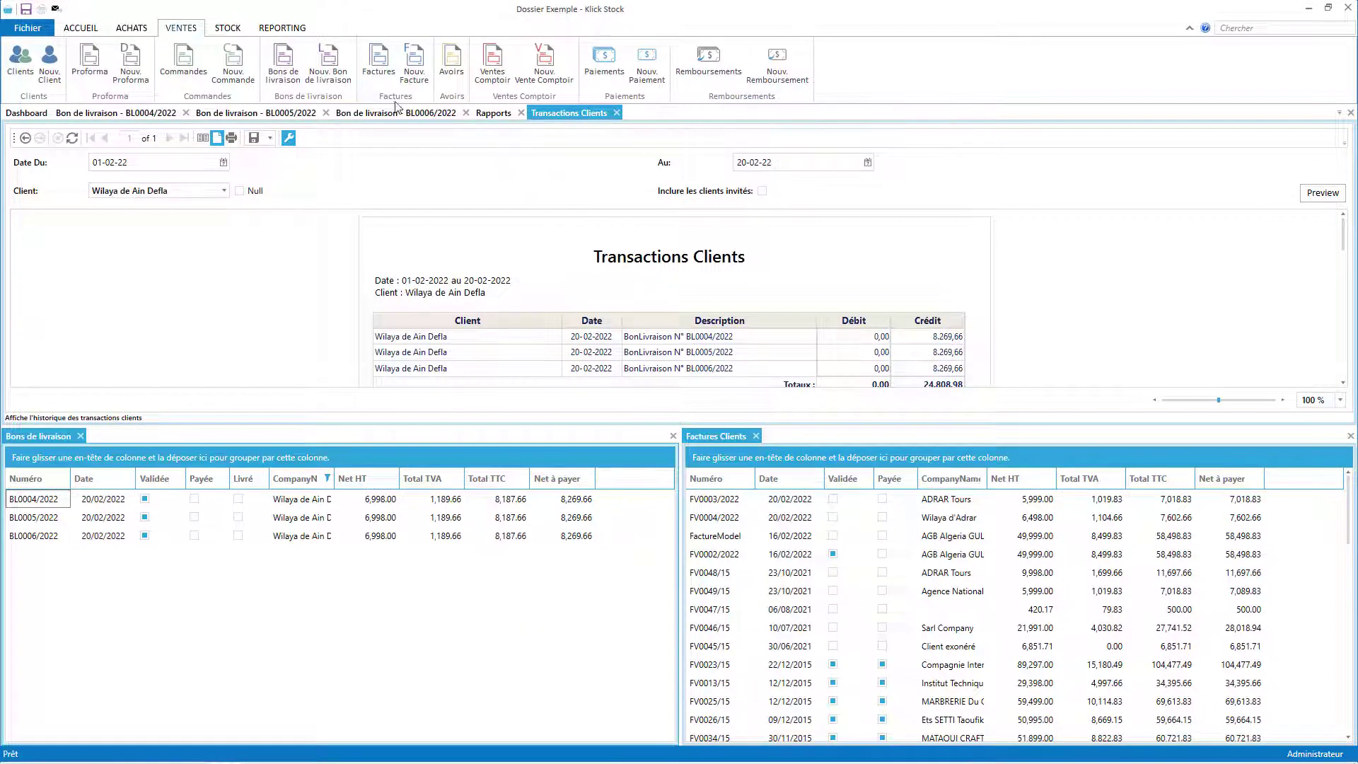
Create a new client invoice for the client Wilaya de Ain Defla.
left_click(414, 63)
left_click(629, 139)
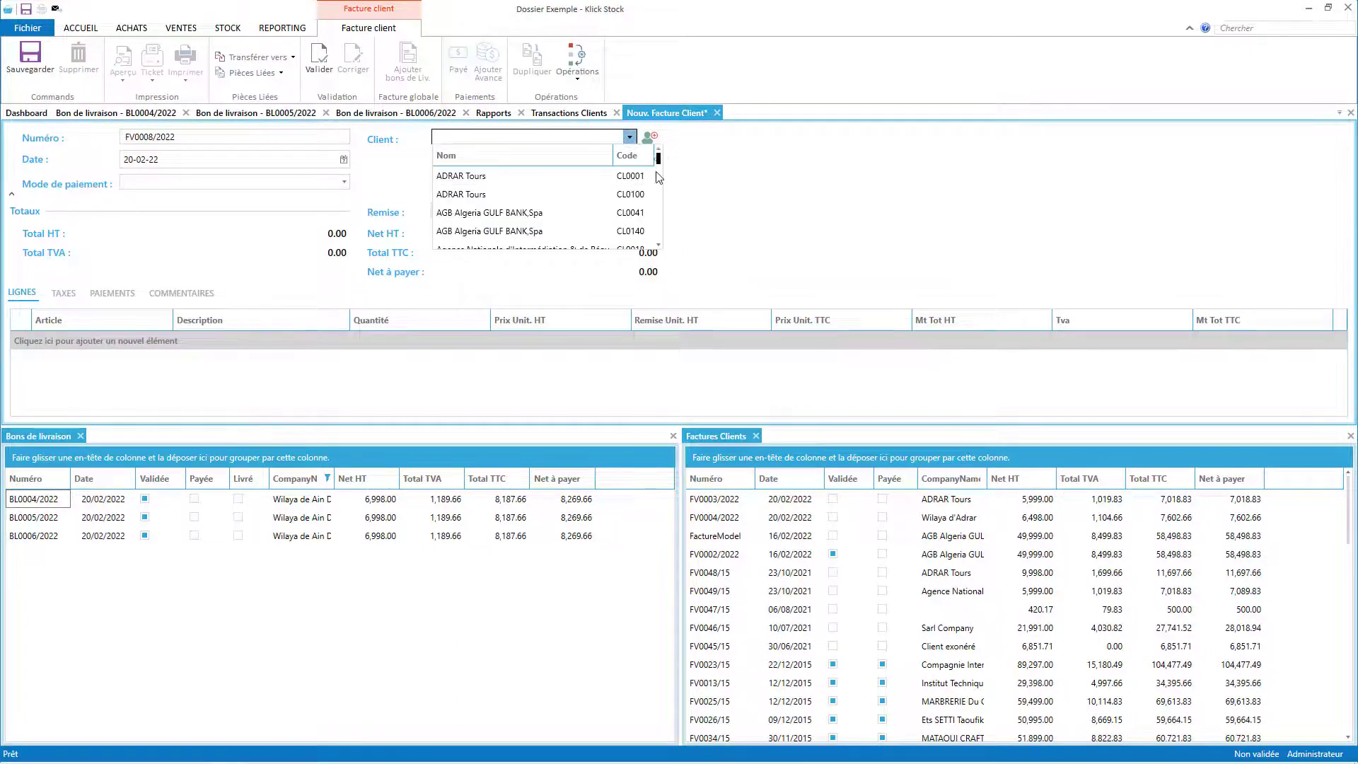
left_click_drag(658, 157, 659, 243)
left_click(477, 242)
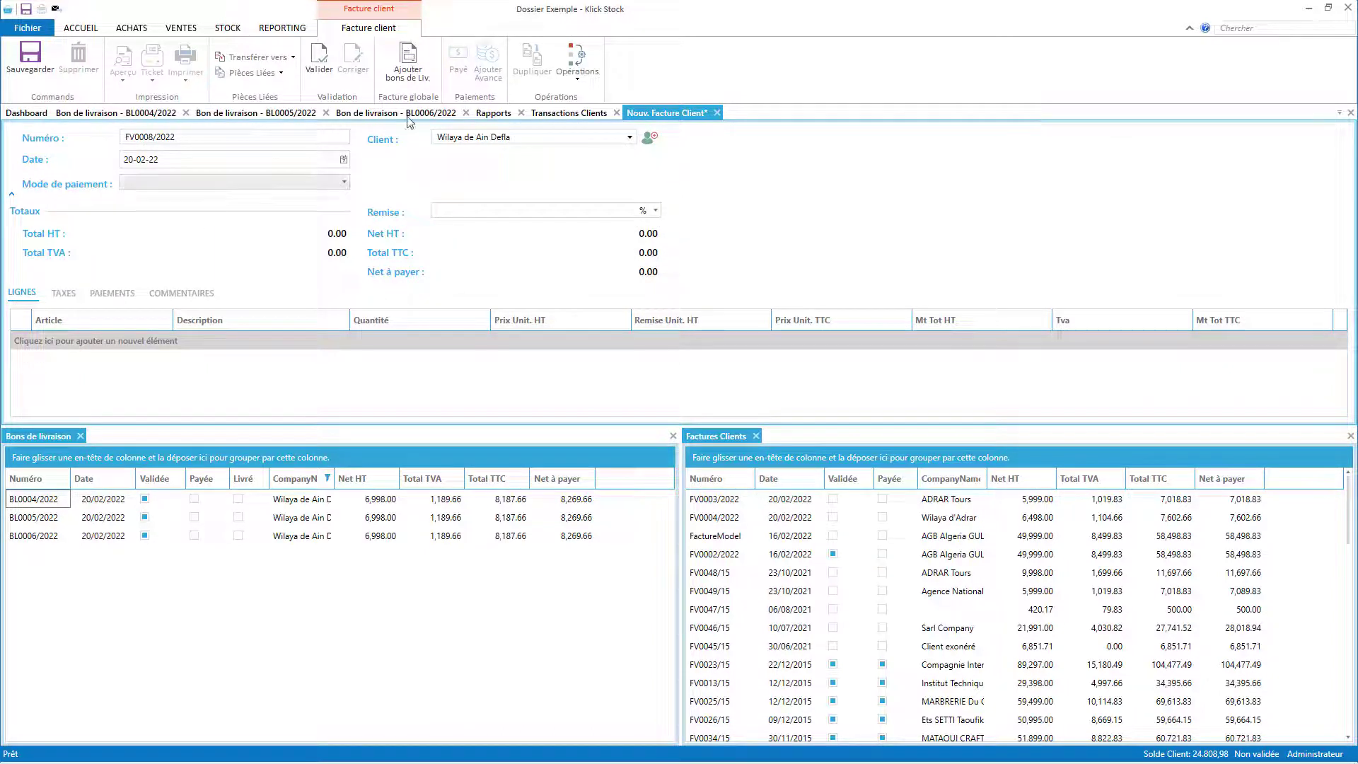
Add delivery notes BL0004/2022, BL0005/2022 and BL0006/2022 to the invoice and set its payment mode to Espèces.
left_click(408, 62)
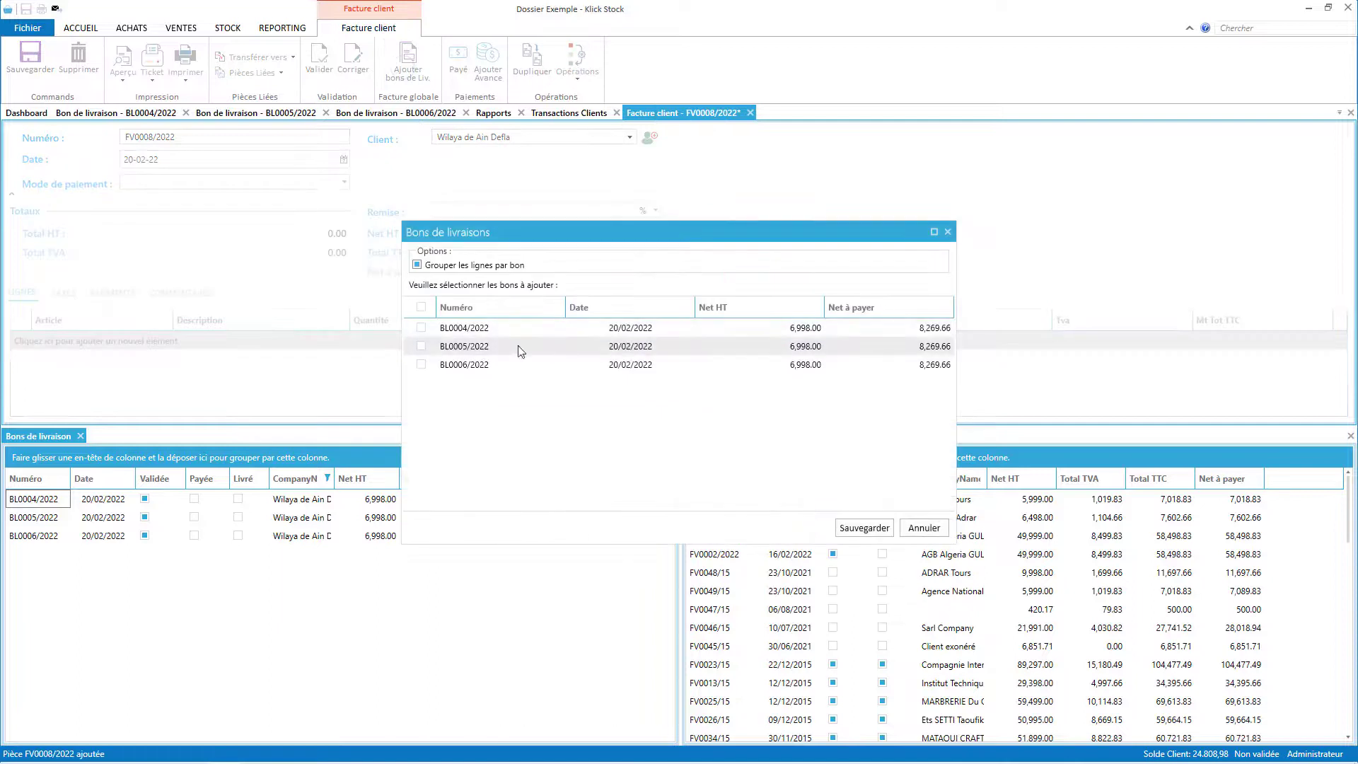
left_click(421, 307)
left_click(864, 527)
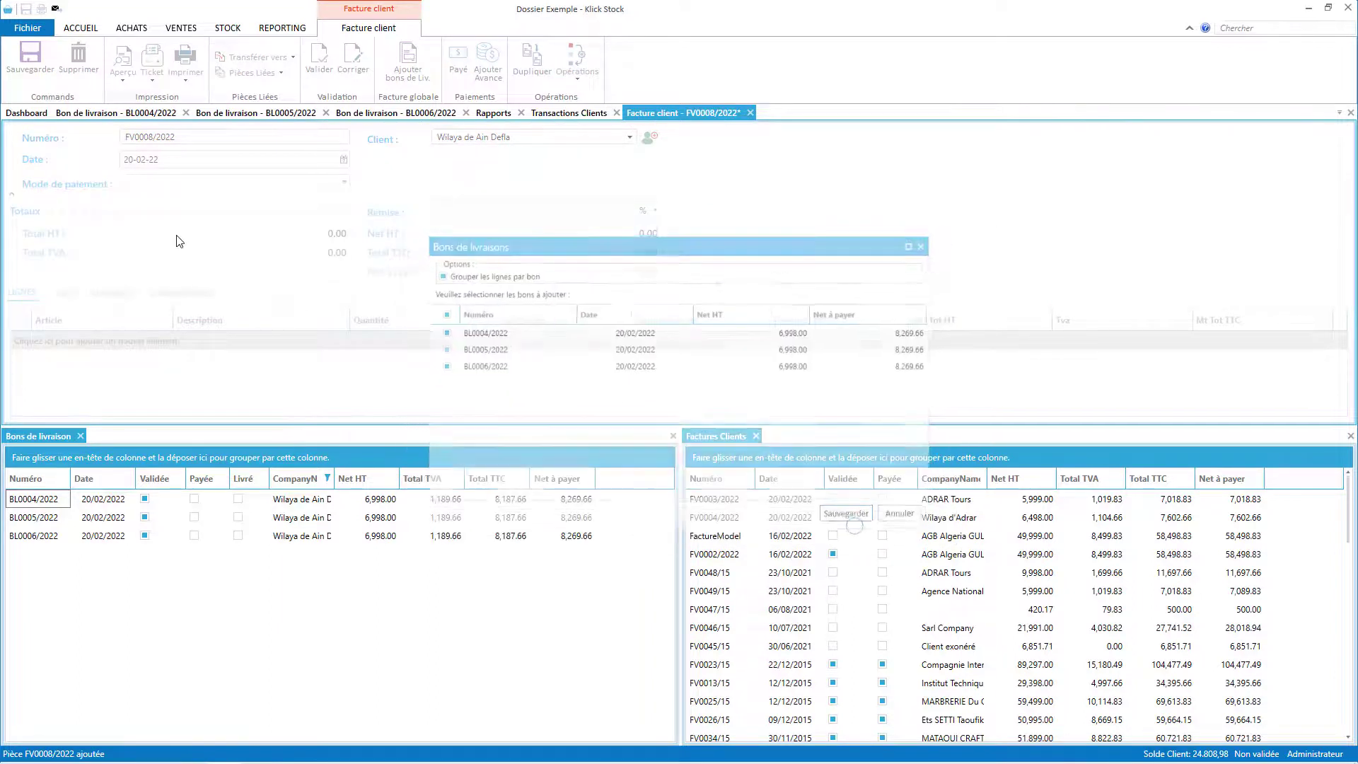
left_click(160, 182)
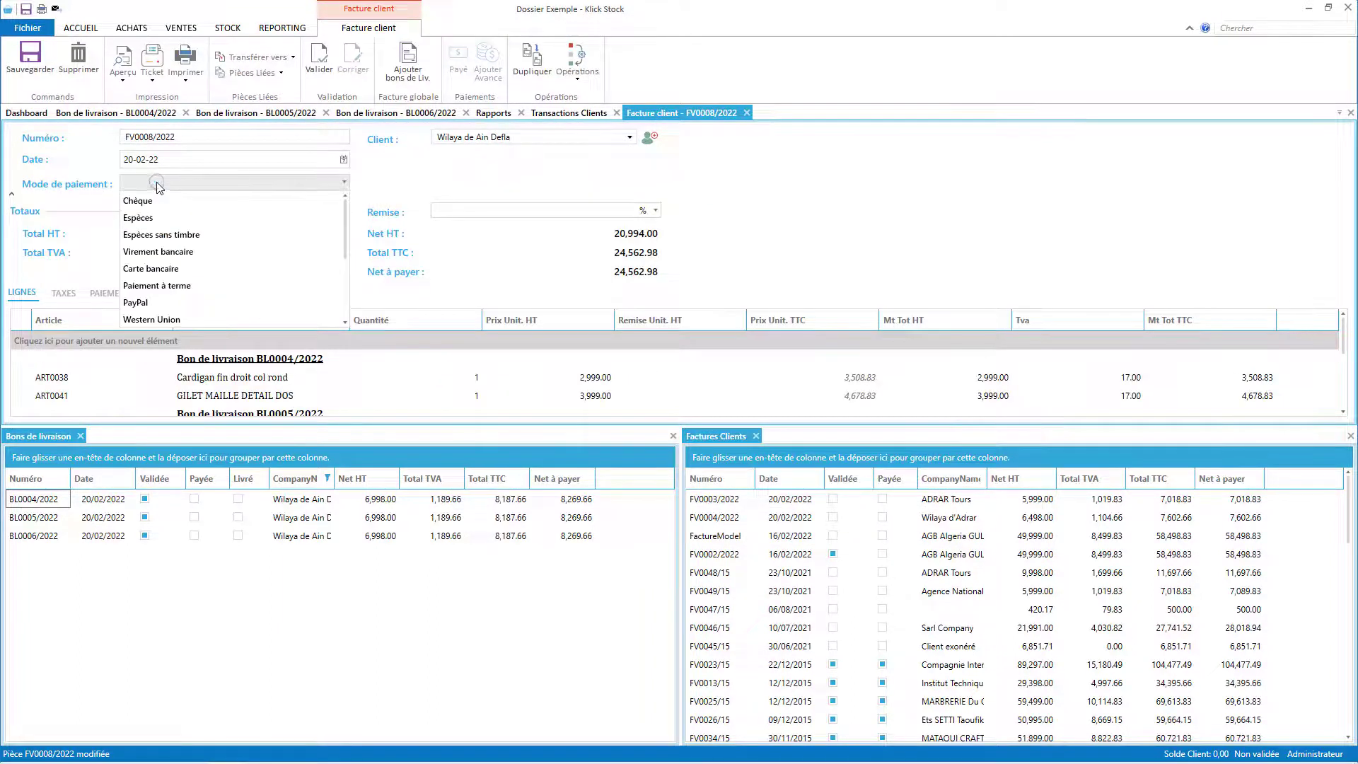
left_click(152, 212)
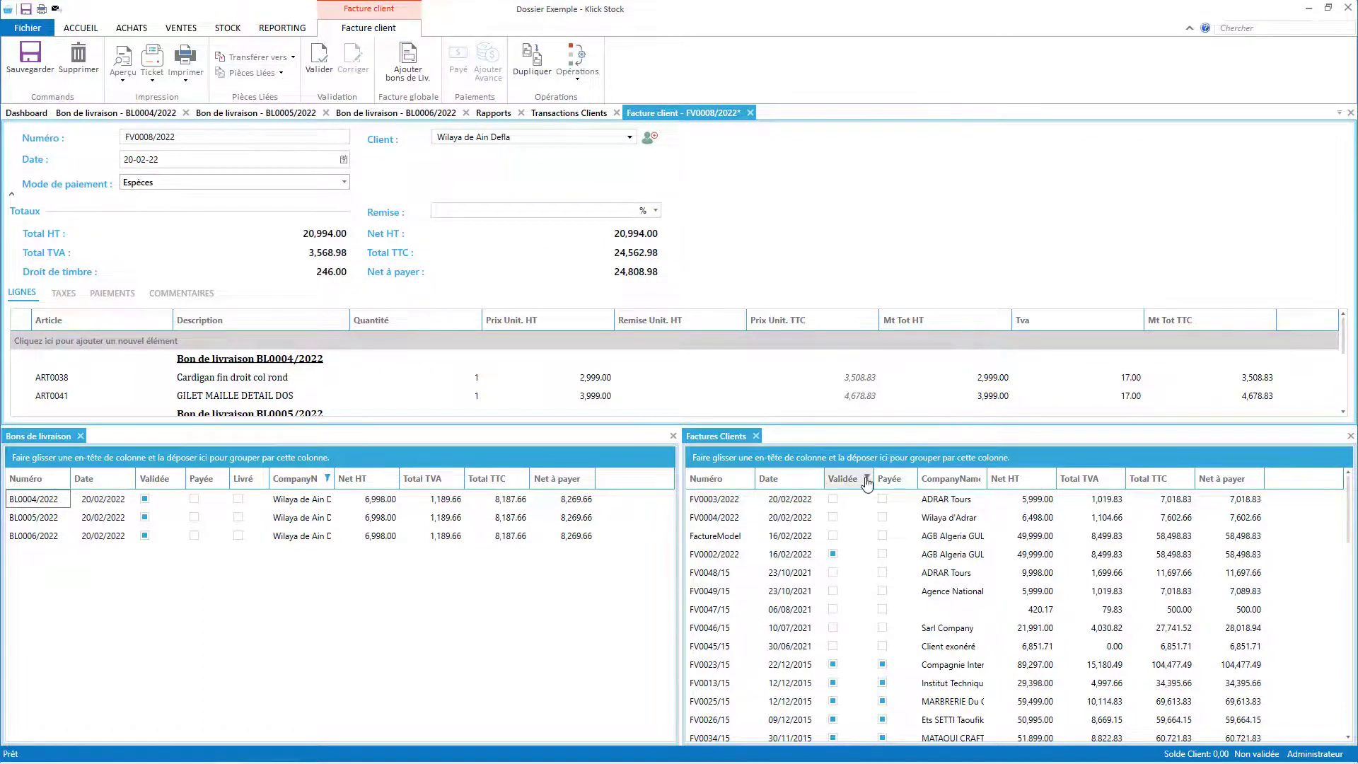
Filter the client invoices list by company name to show only Wilaya de Ain Defla.
left_click(980, 480)
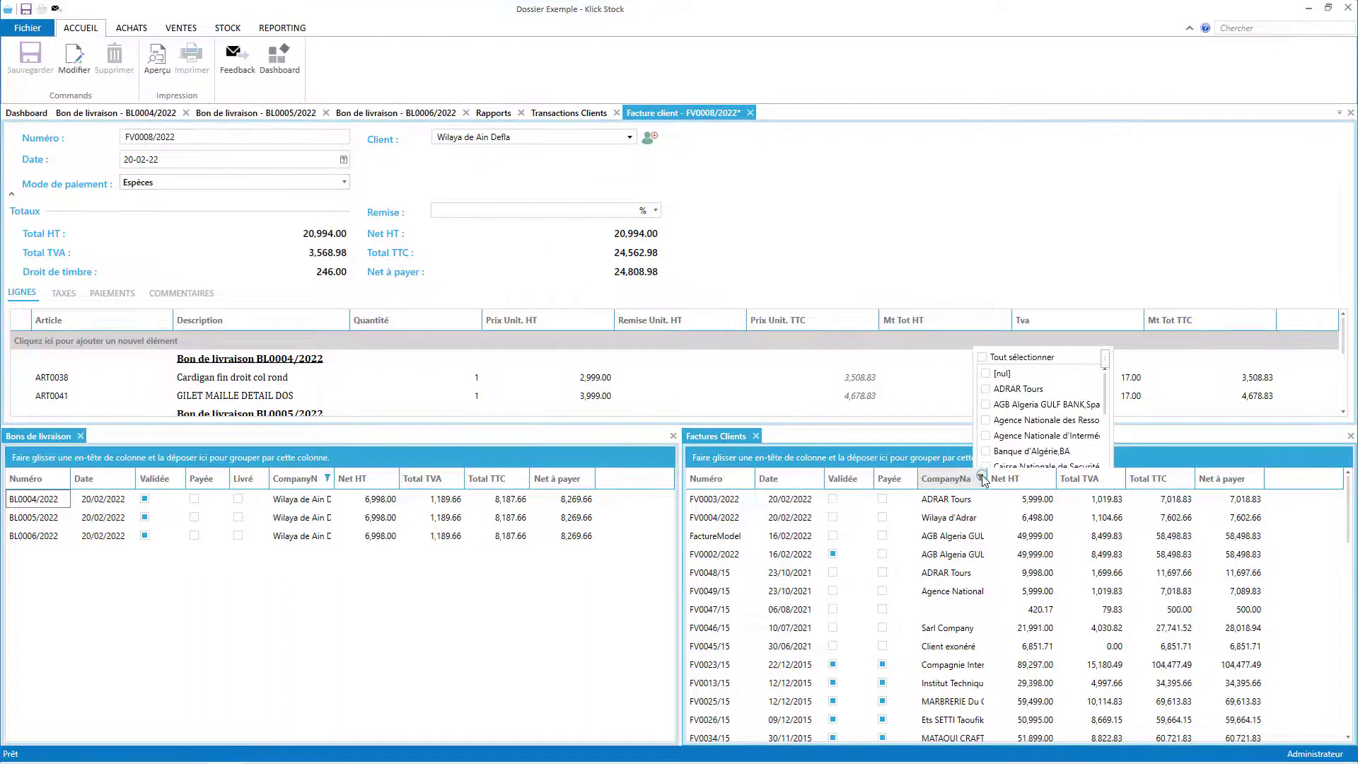
left_click_drag(1102, 180, 1105, 297)
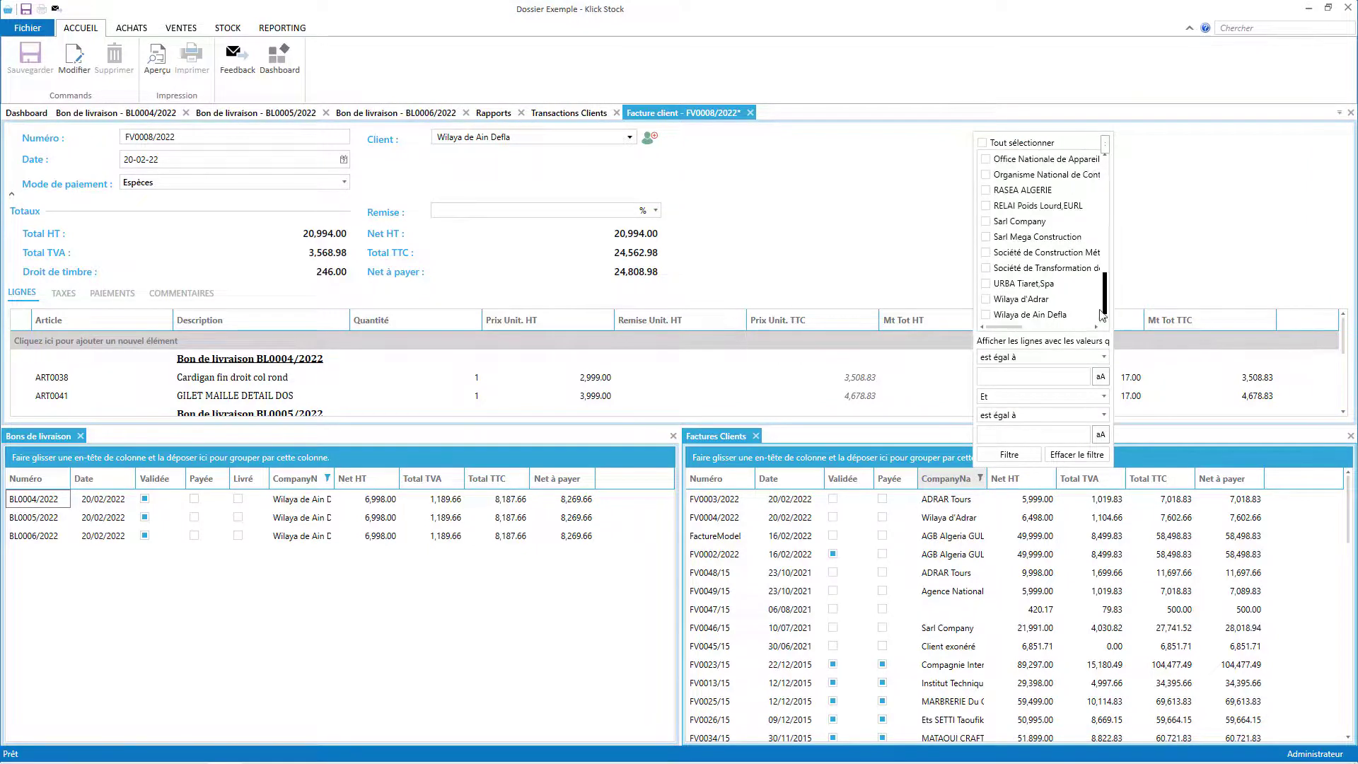
left_click(1035, 314)
left_click(953, 609)
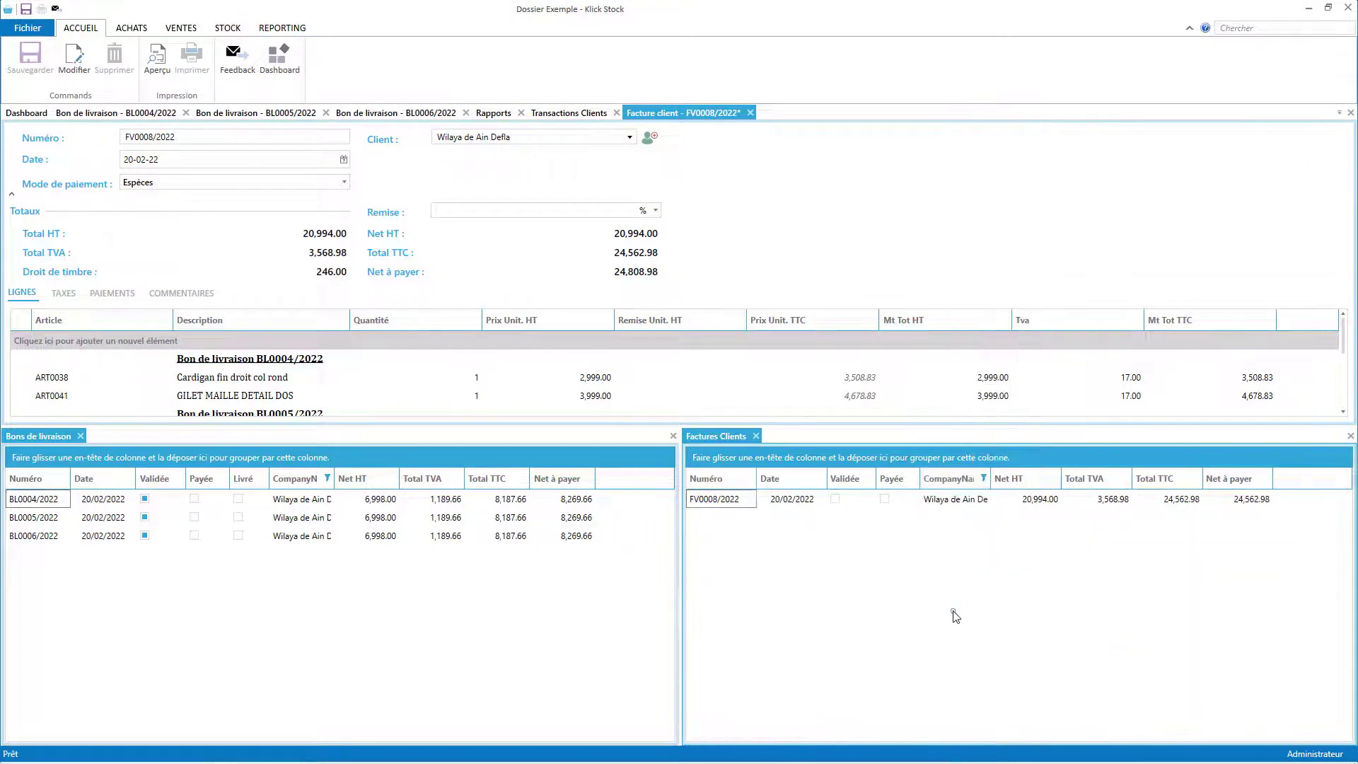
Validate client invoice FV0008/2022 and mark it as paid.
left_click(697, 126)
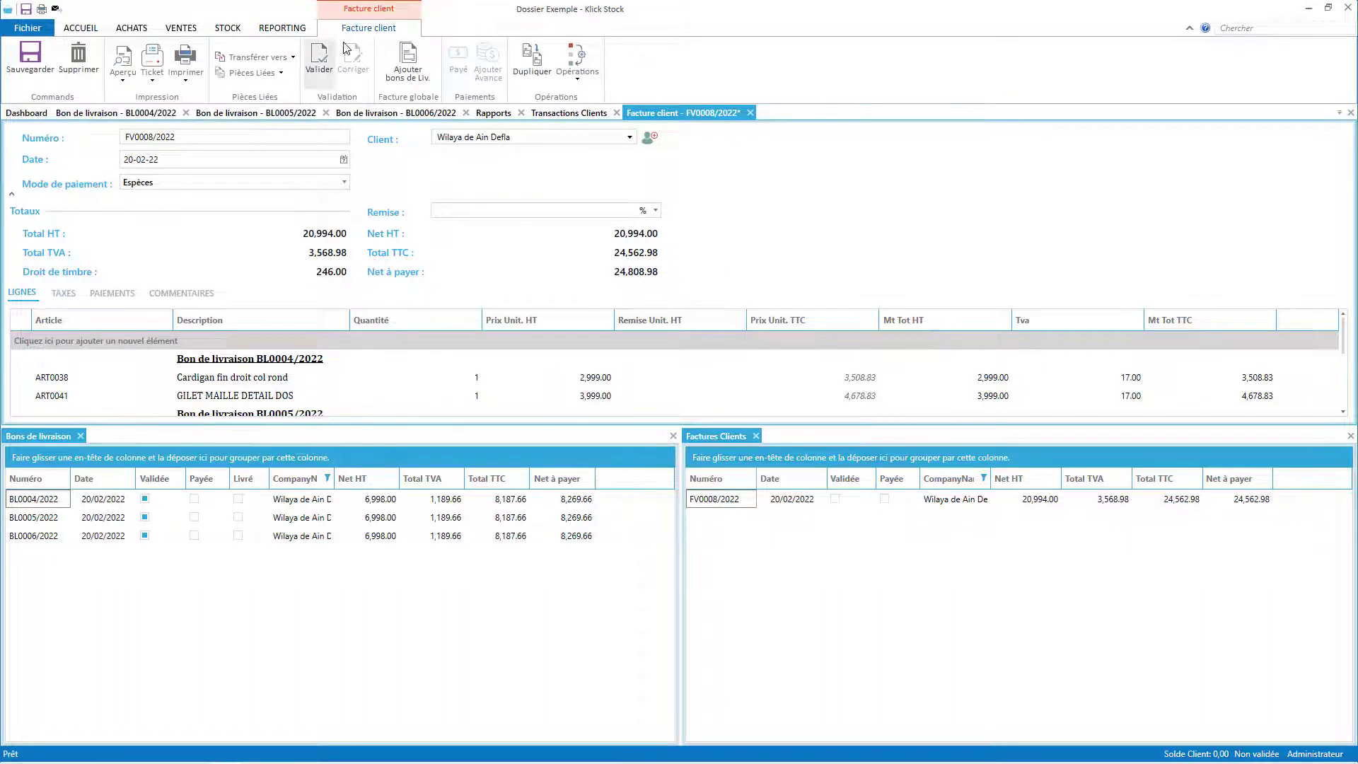
left_click(316, 60)
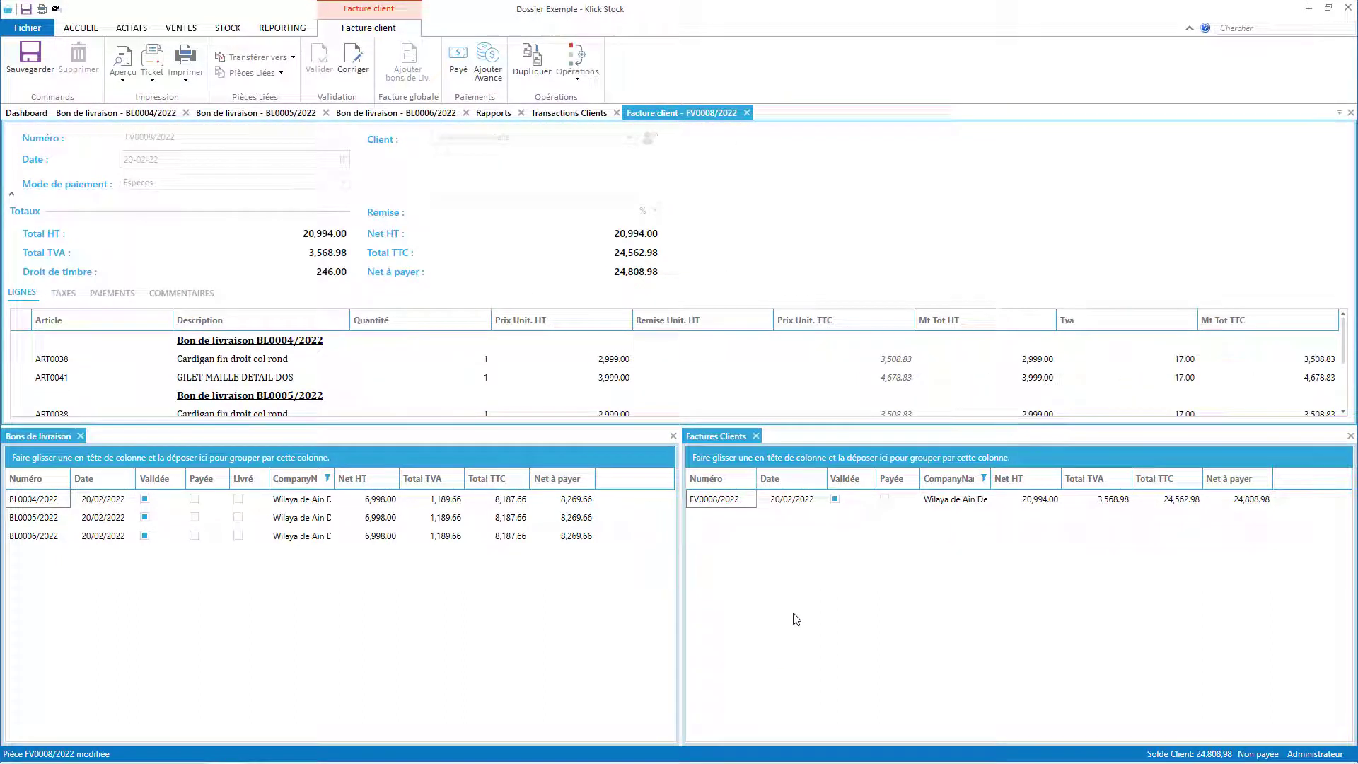
left_click(459, 56)
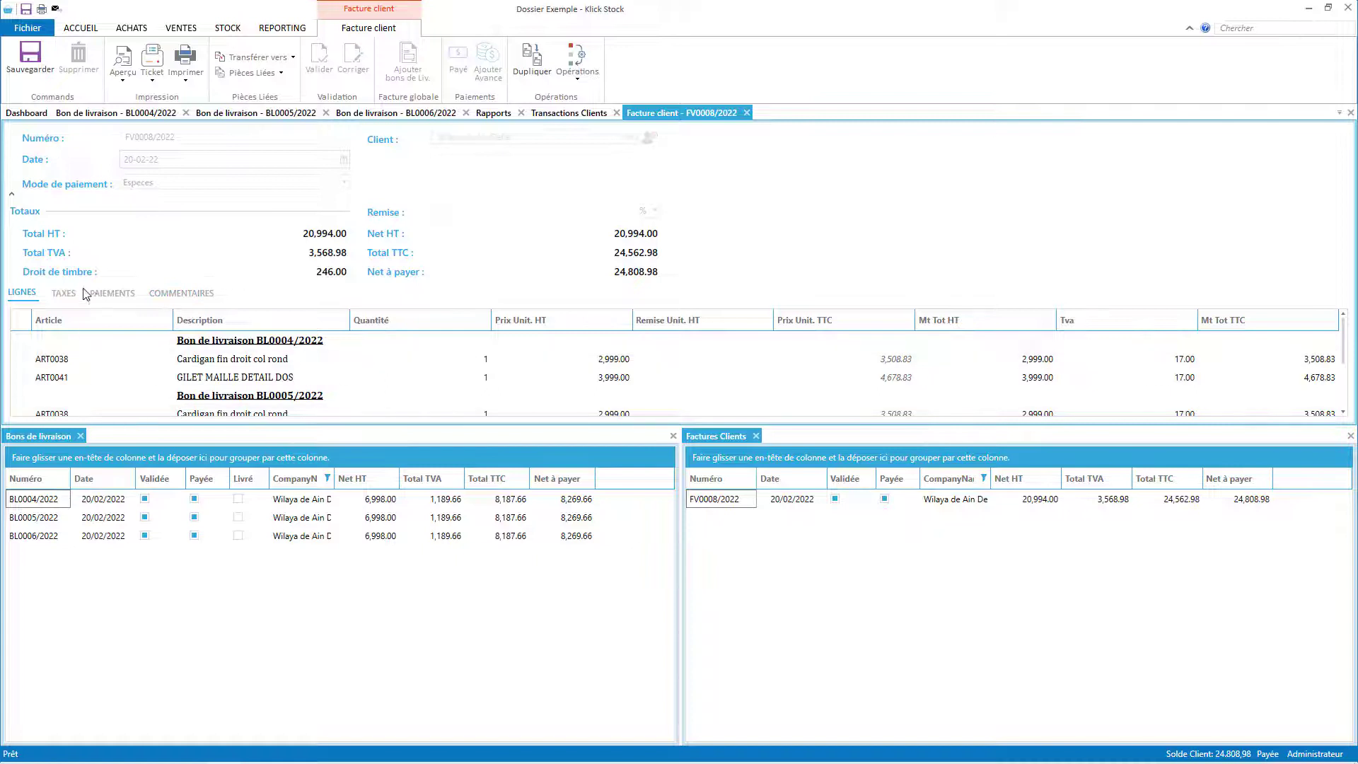
Open the payment recorded for invoice FV0008/2022 and delete it, confirming the deletion.
left_click(116, 295)
left_click(49, 347)
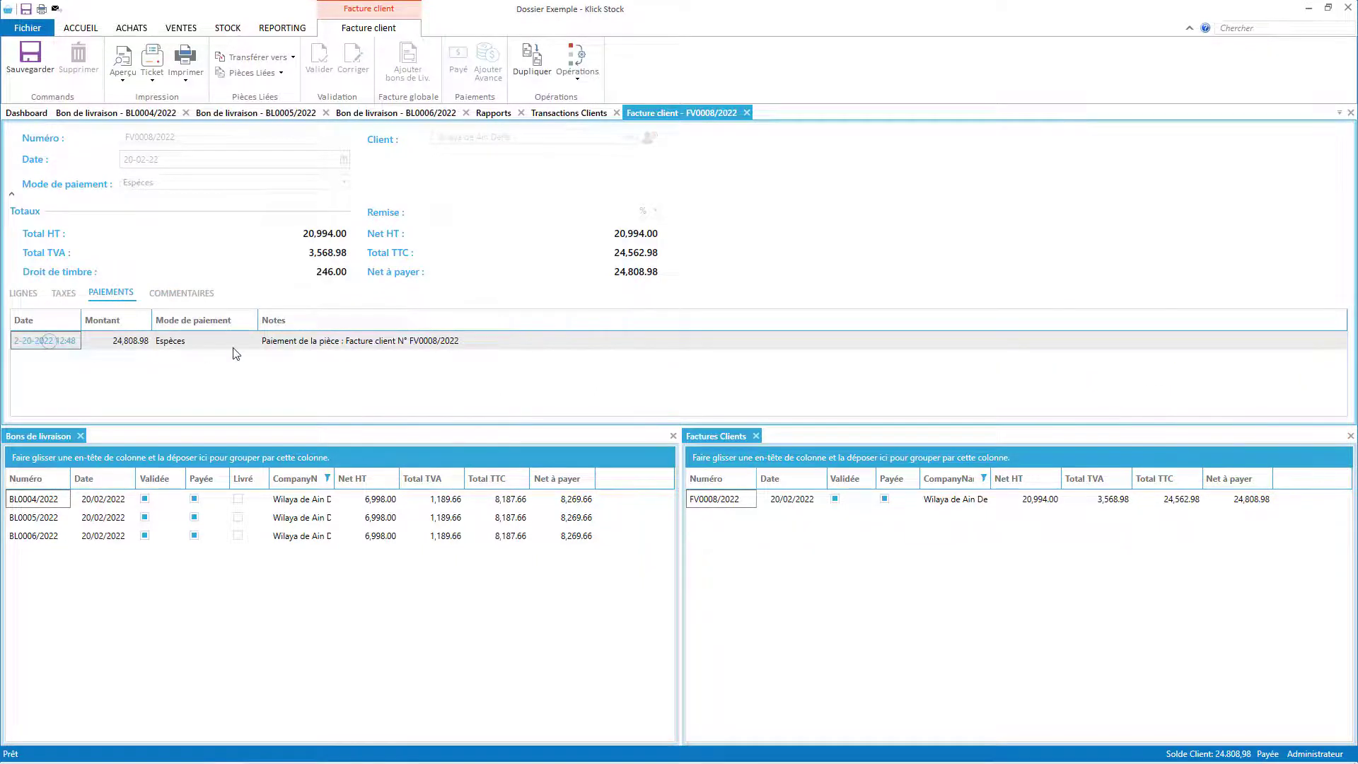
left_click(78, 56)
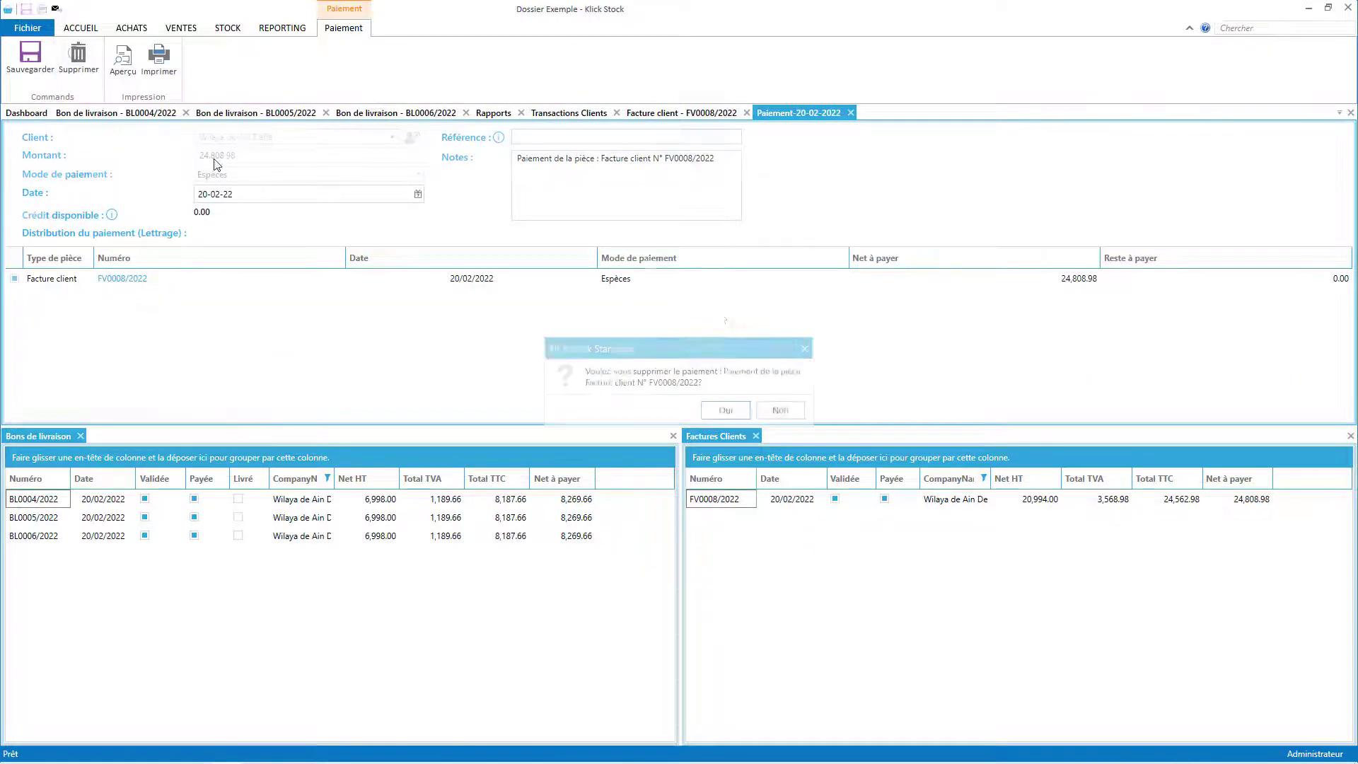
left_click(725, 410)
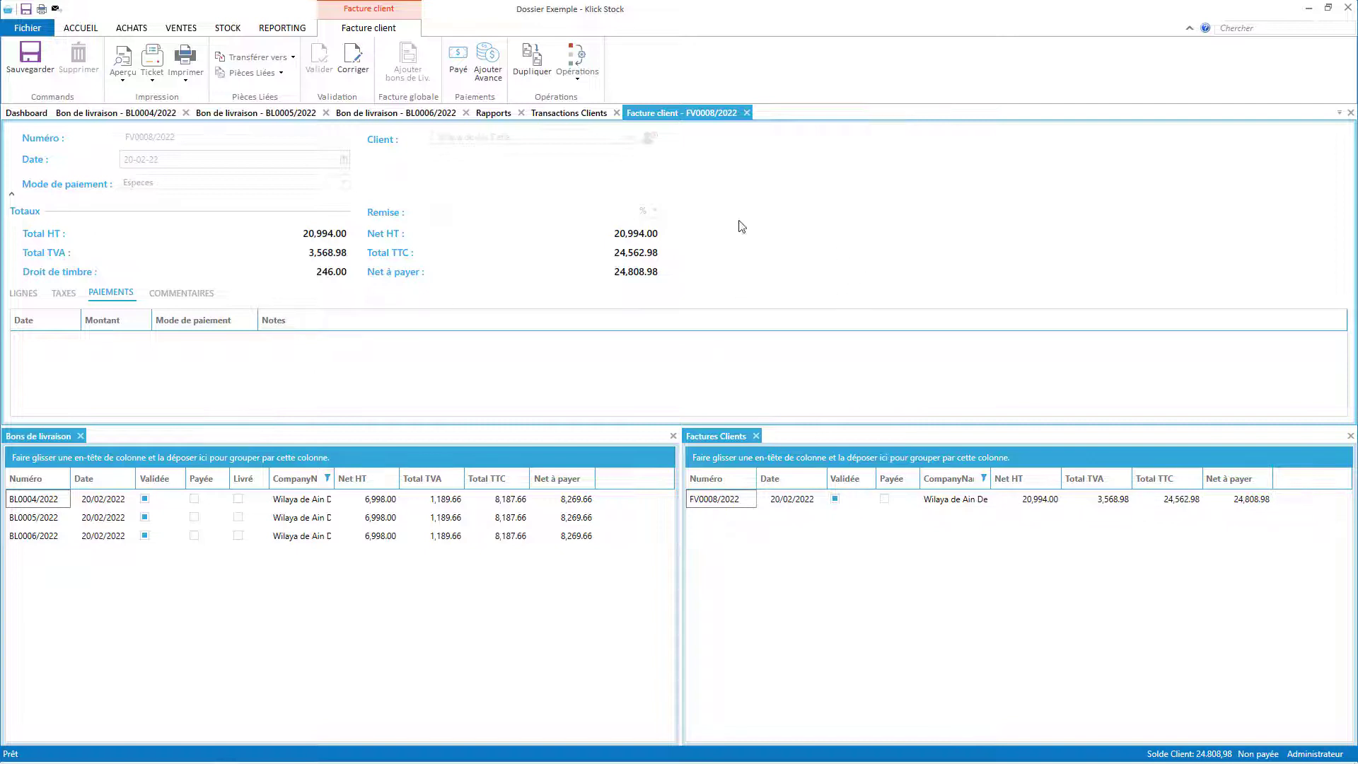
Review the version 1.4.15 release note on the Dashboard count of validated, uninvoiced delivery notes, then return to the dashboard tiles.
left_click(26, 113)
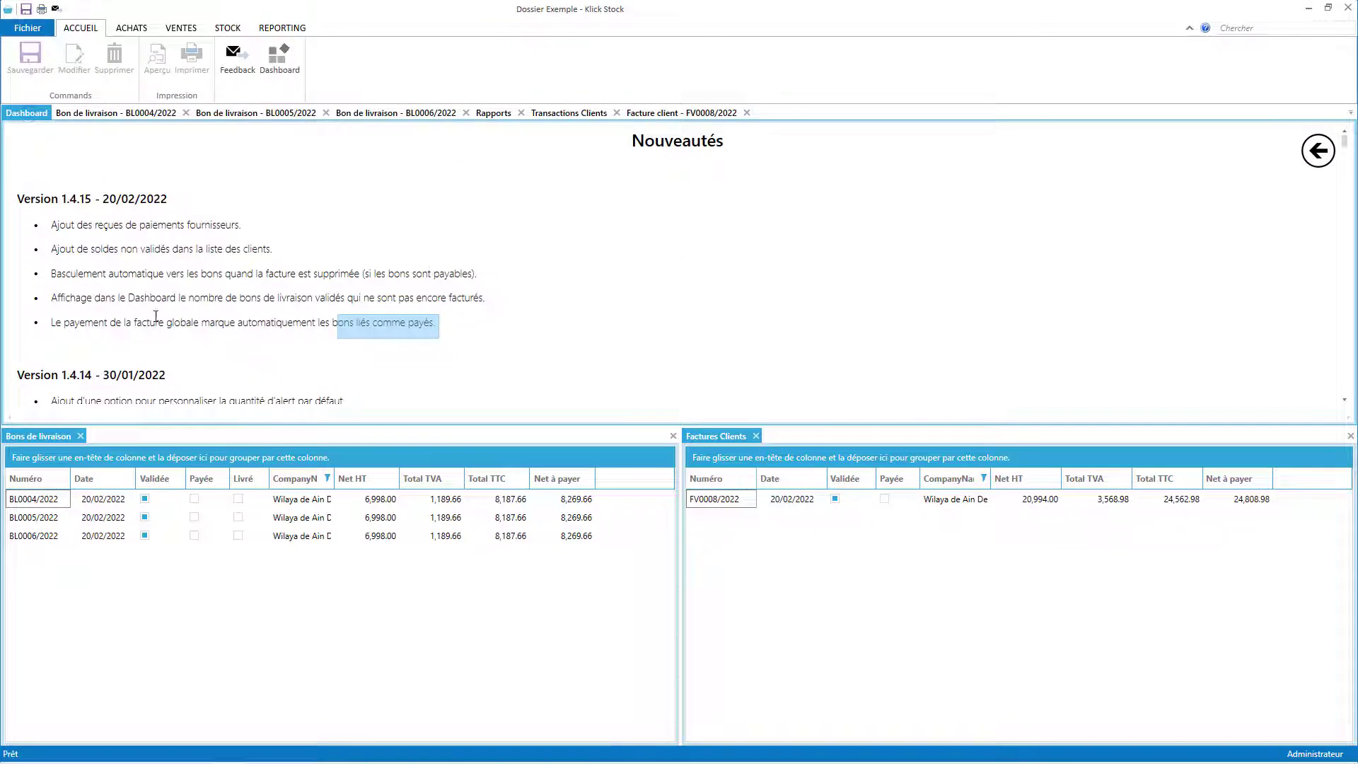
left_click_drag(45, 293, 512, 297)
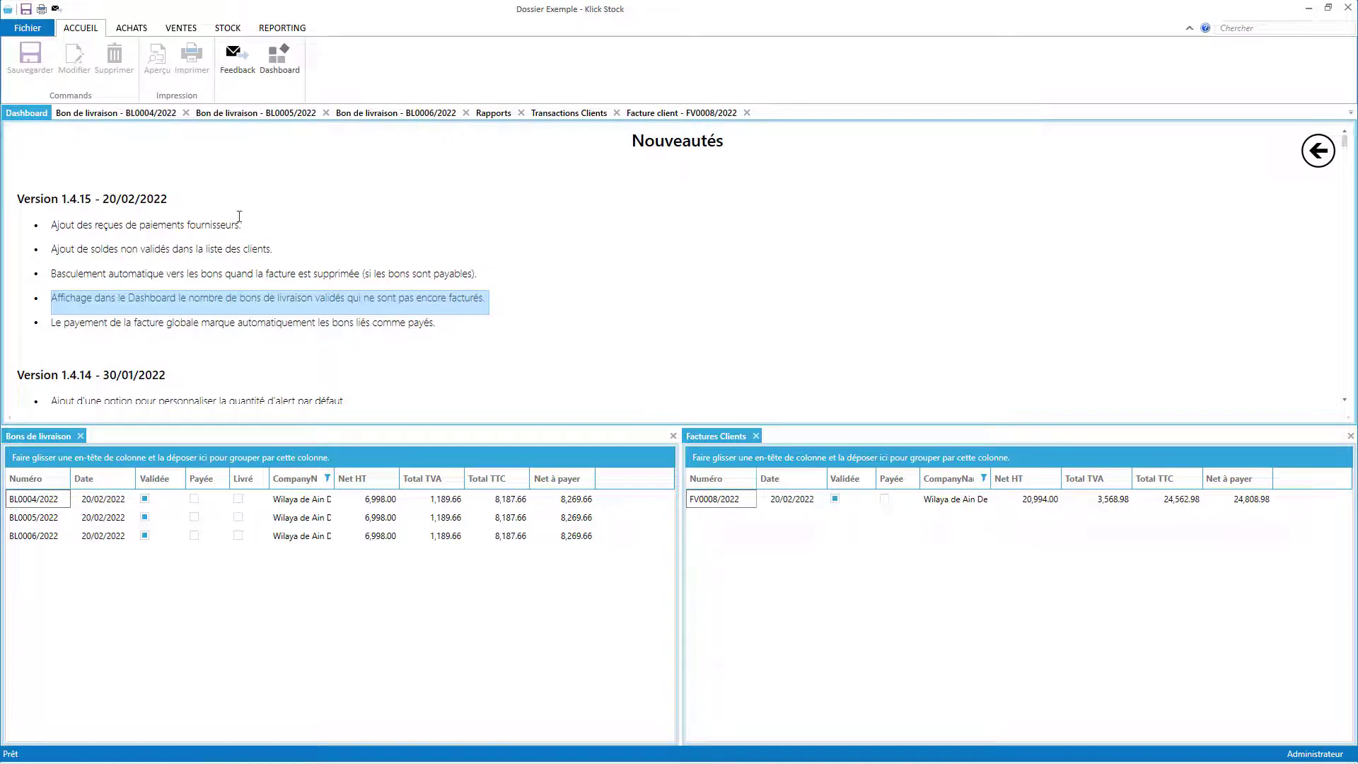
left_click(1318, 150)
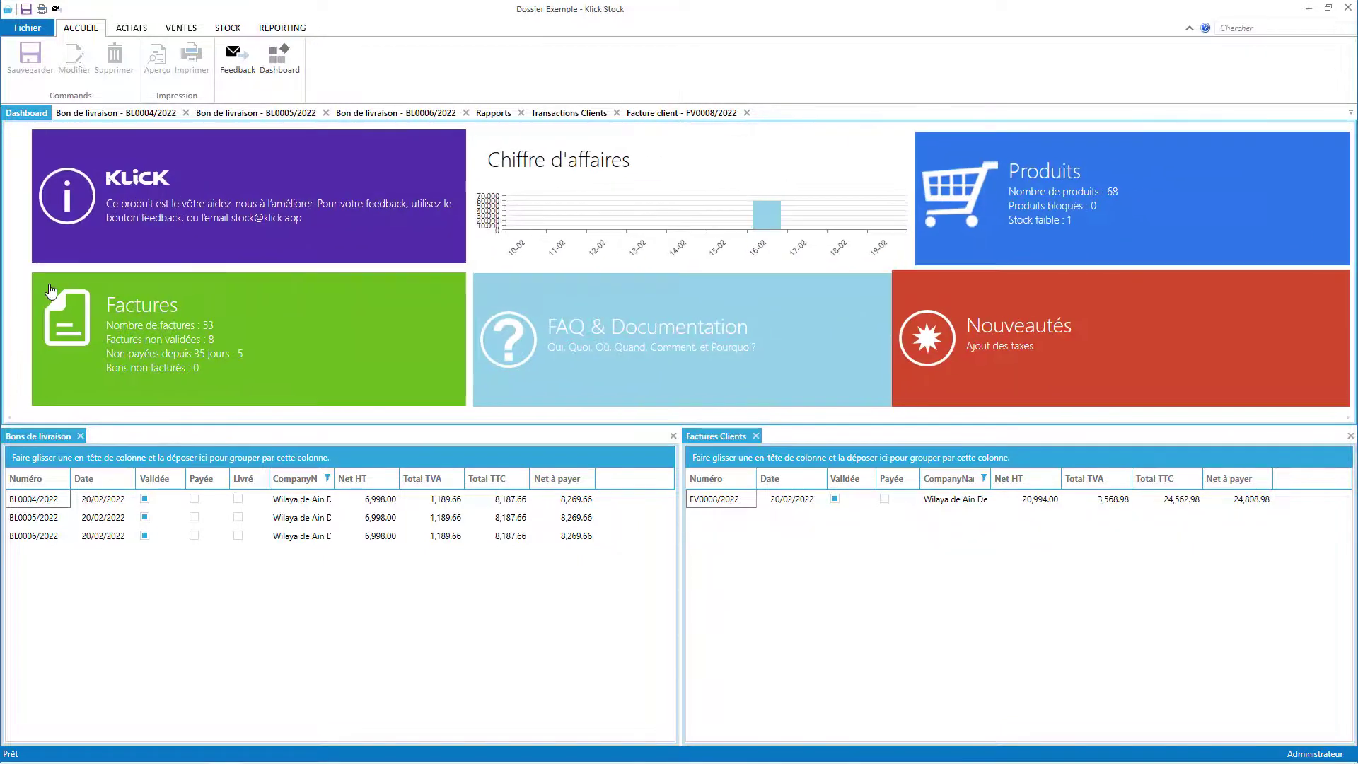
Close the docked client invoices and delivery notes lists and examine the details of the dashboard's Factures tile.
left_click(755, 435)
left_click(80, 436)
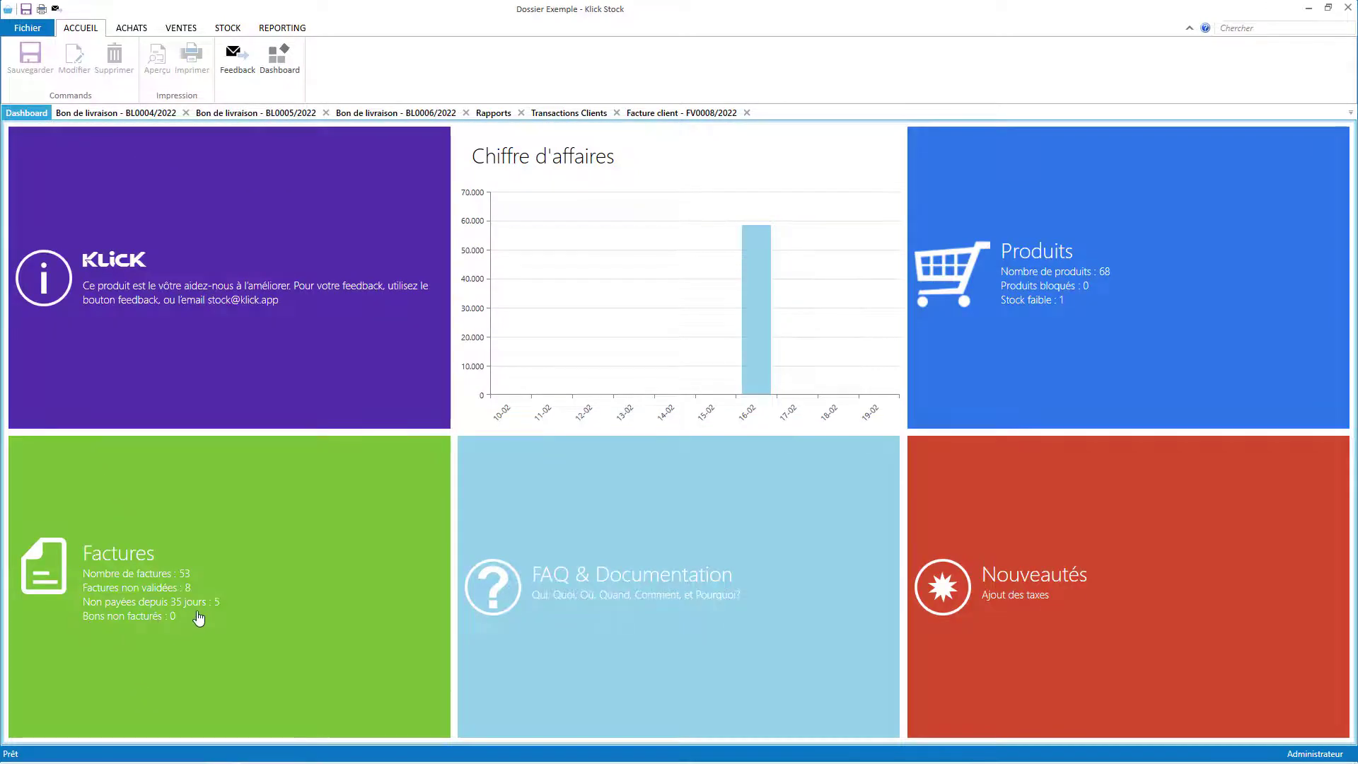
left_click(182, 539)
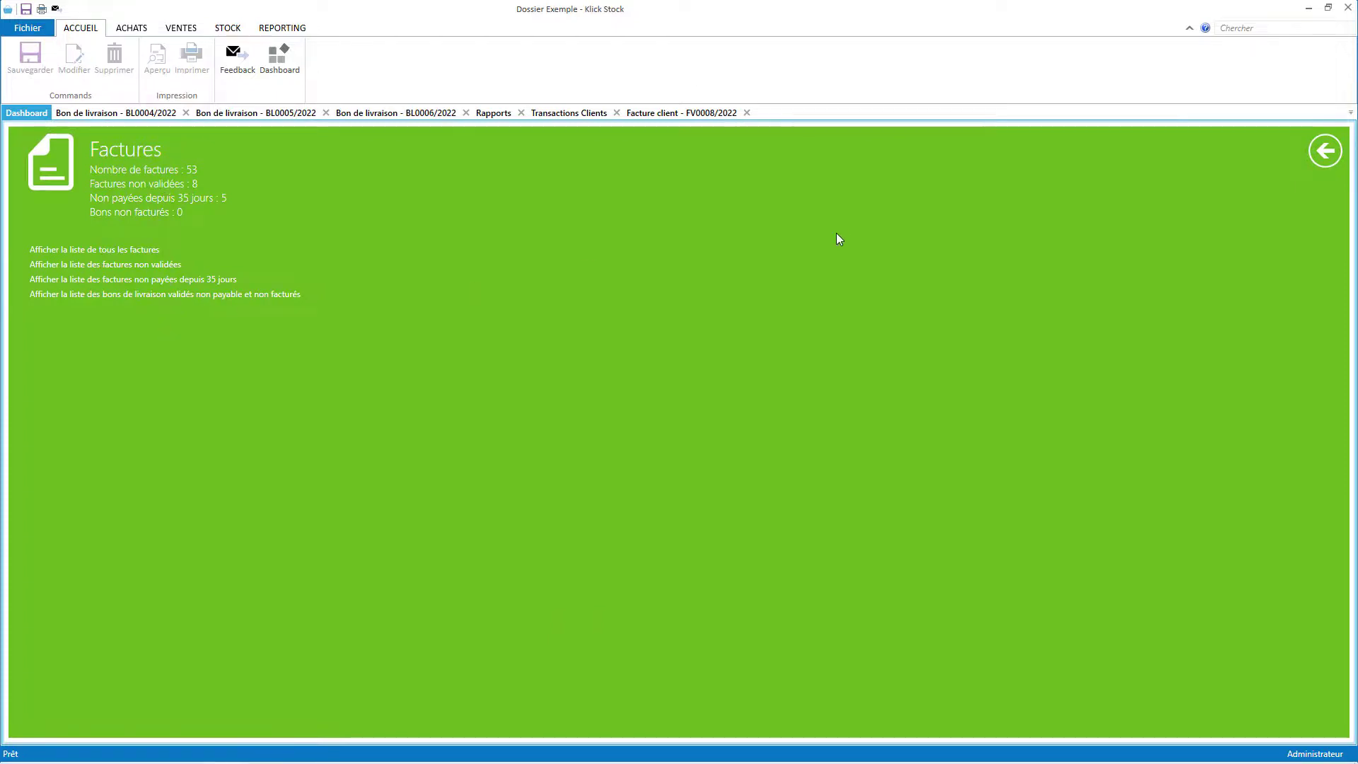
left_click(1324, 150)
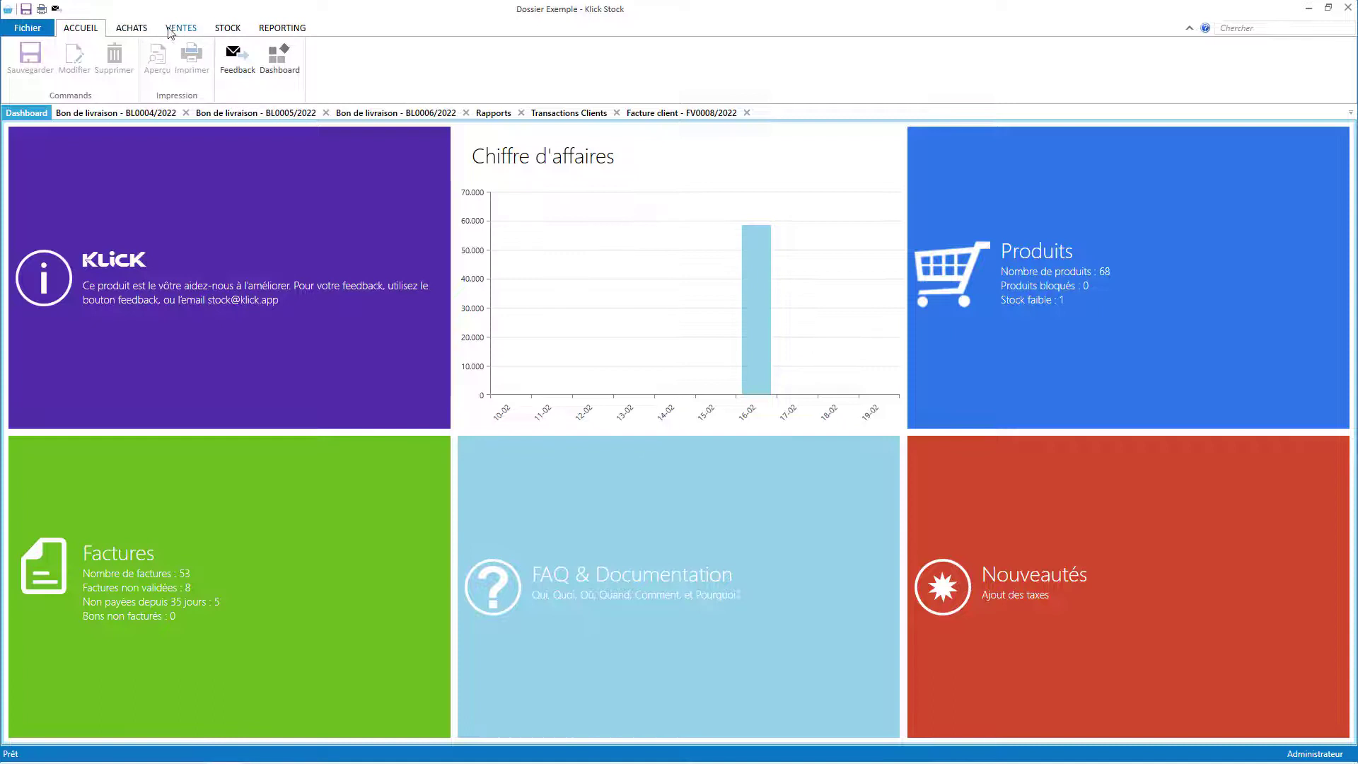
Create and validate a delivery note for AGB Algeria GULF BANK,Spa containing article ART0038.
left_click(227, 28)
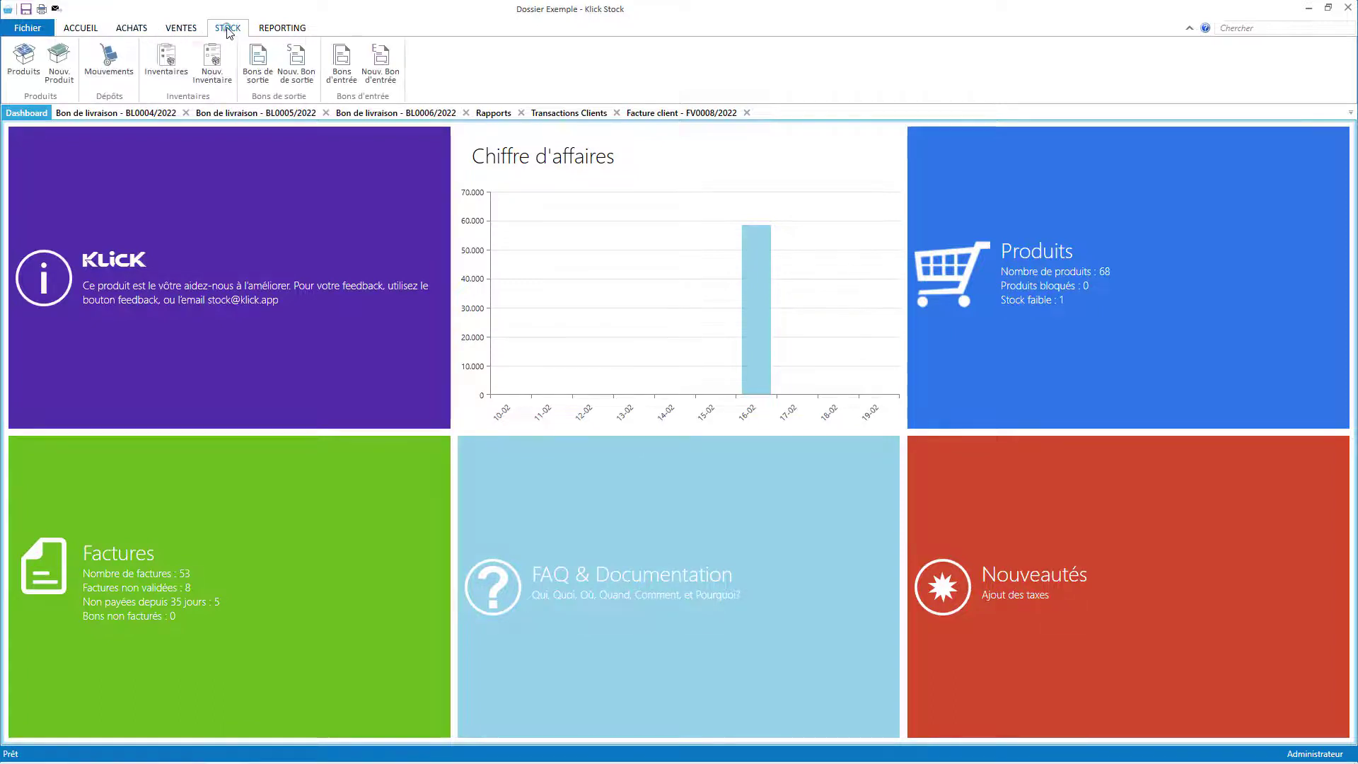
left_click(182, 28)
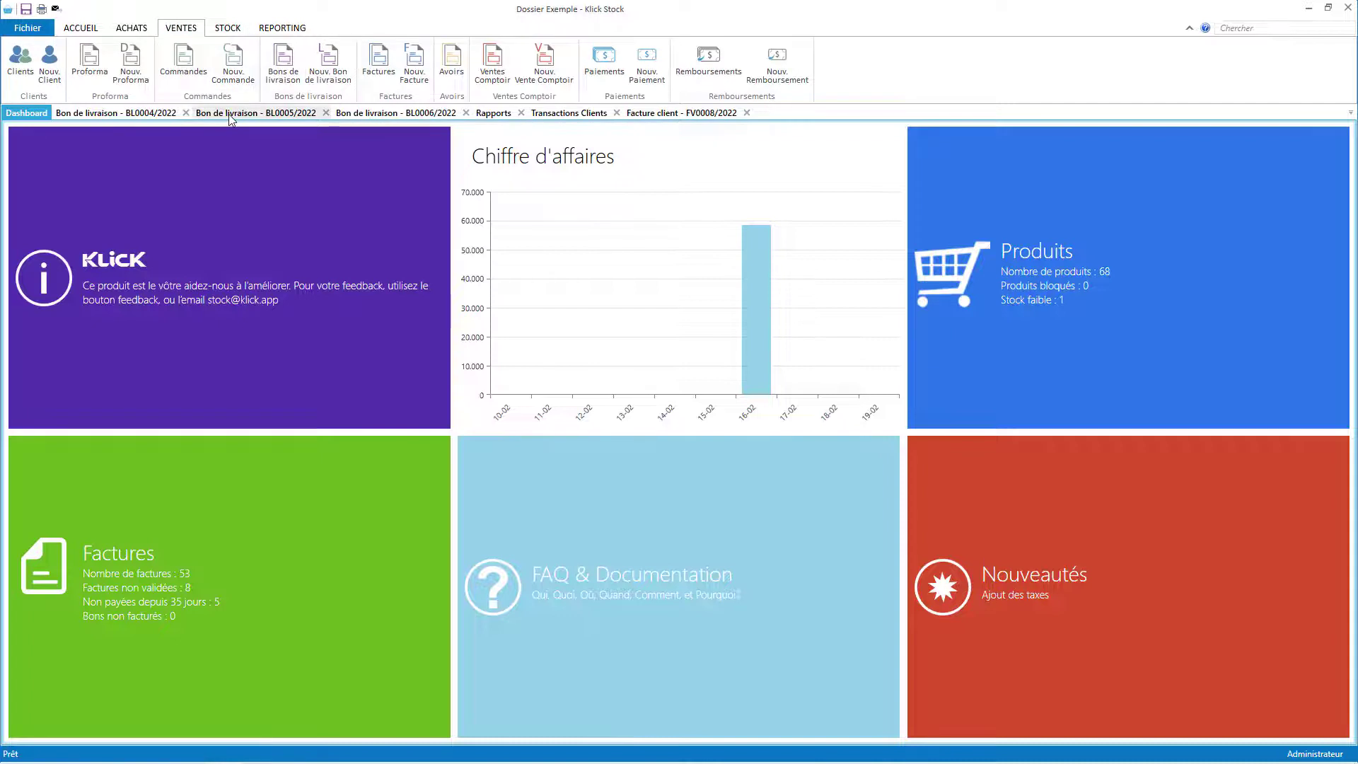
left_click(330, 63)
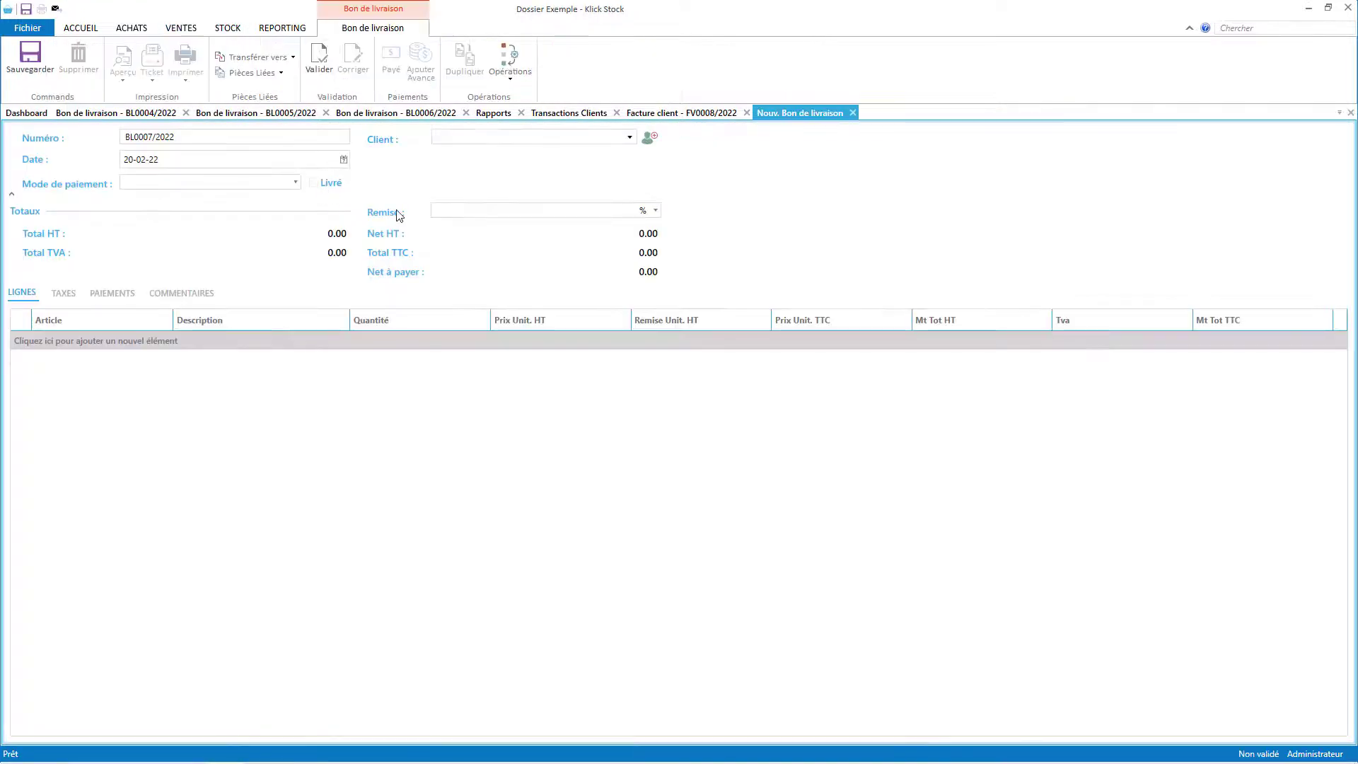
left_click(501, 139)
left_click(502, 209)
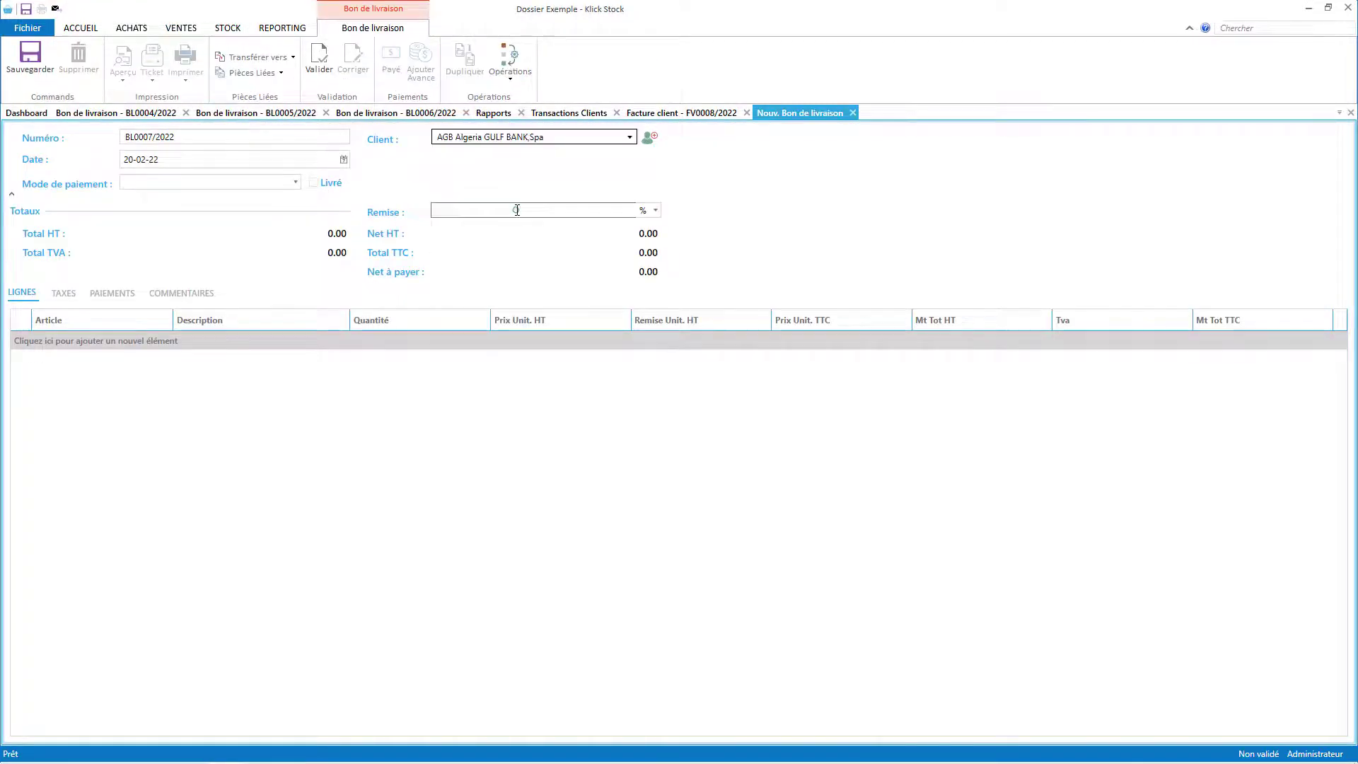
left_click(106, 342)
left_click(132, 416)
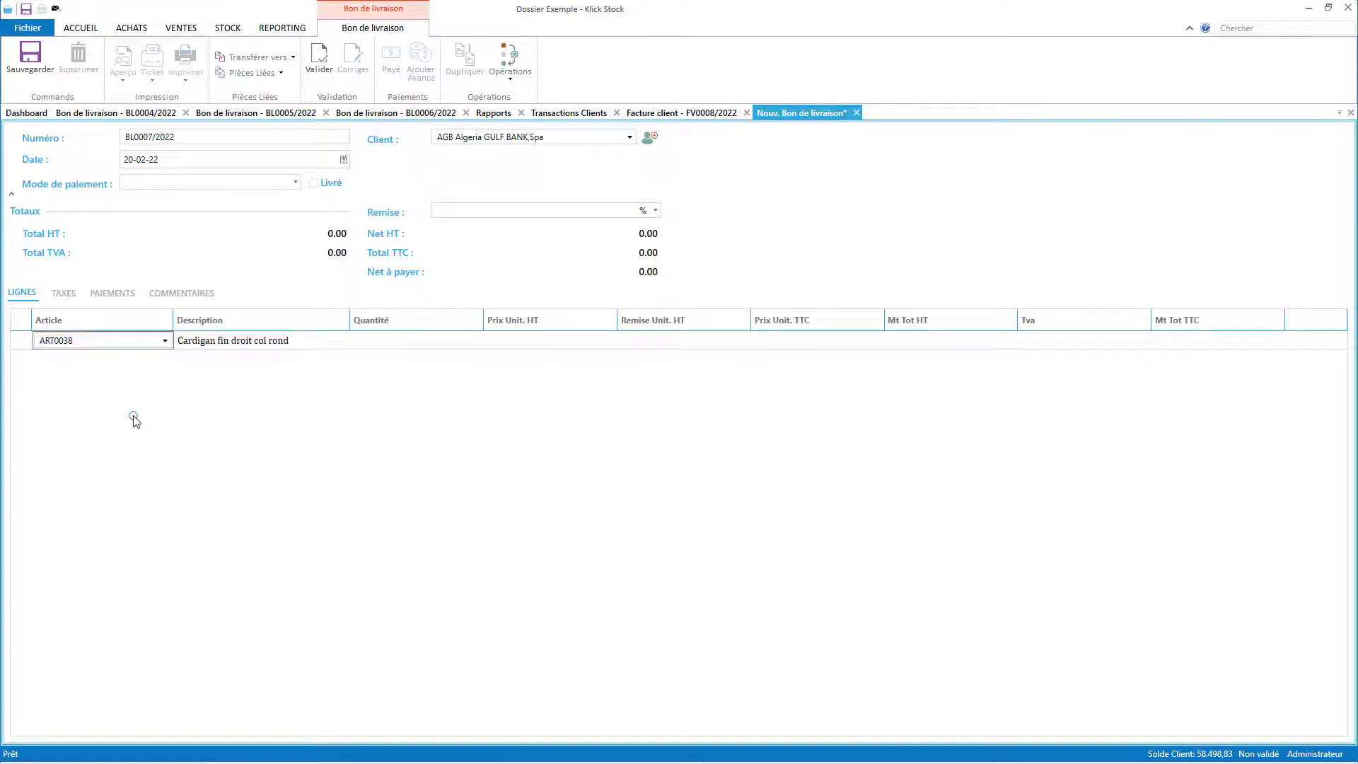
left_click(328, 62)
Turn off paying a delivery note without establishing an invoice in the general configuration and save the settings.
left_click(26, 113)
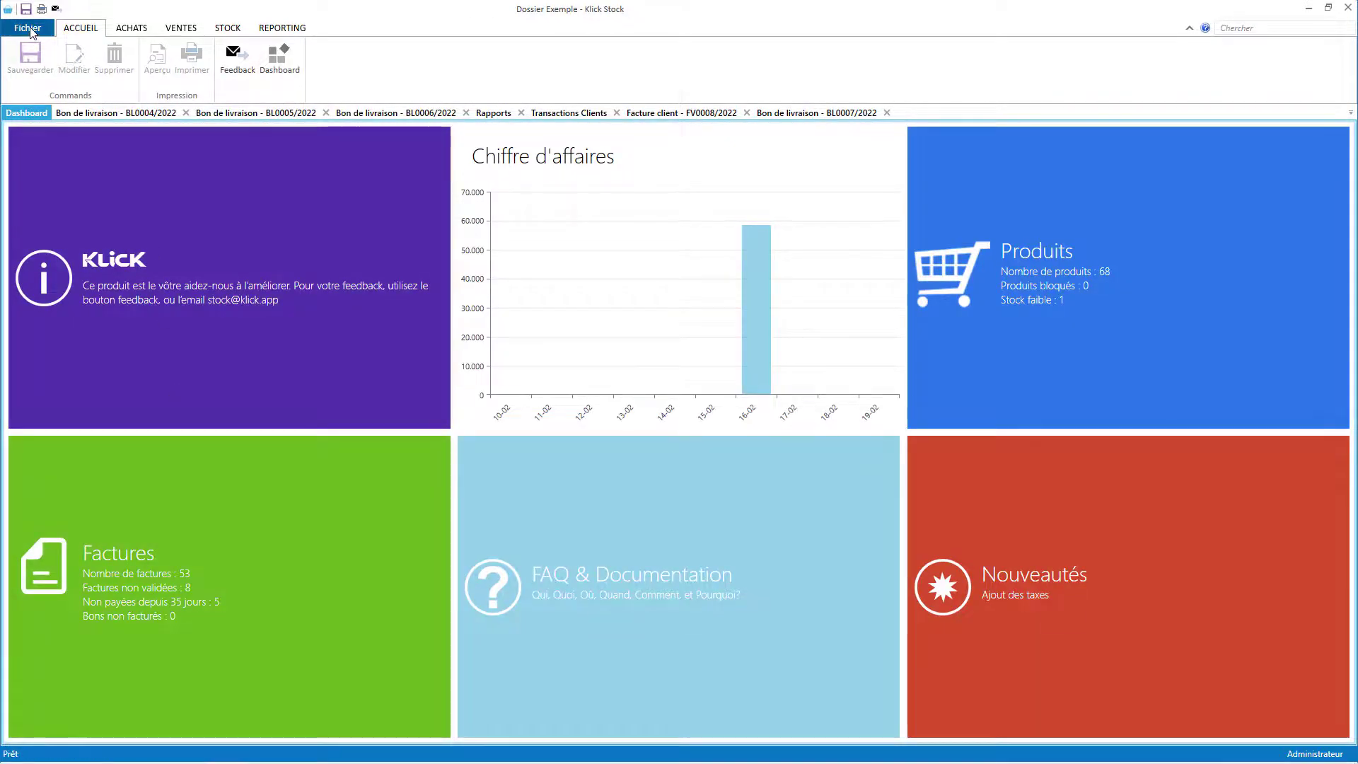
left_click(27, 27)
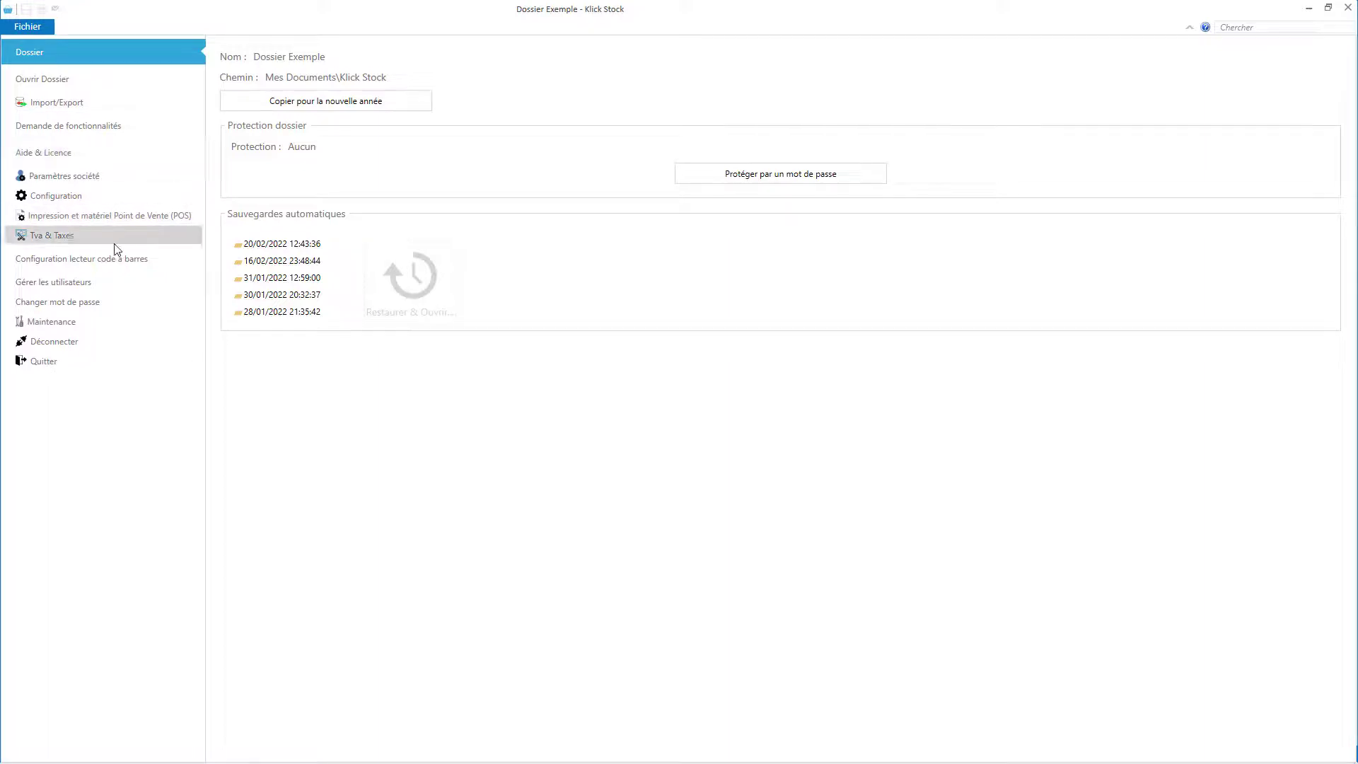
left_click(97, 196)
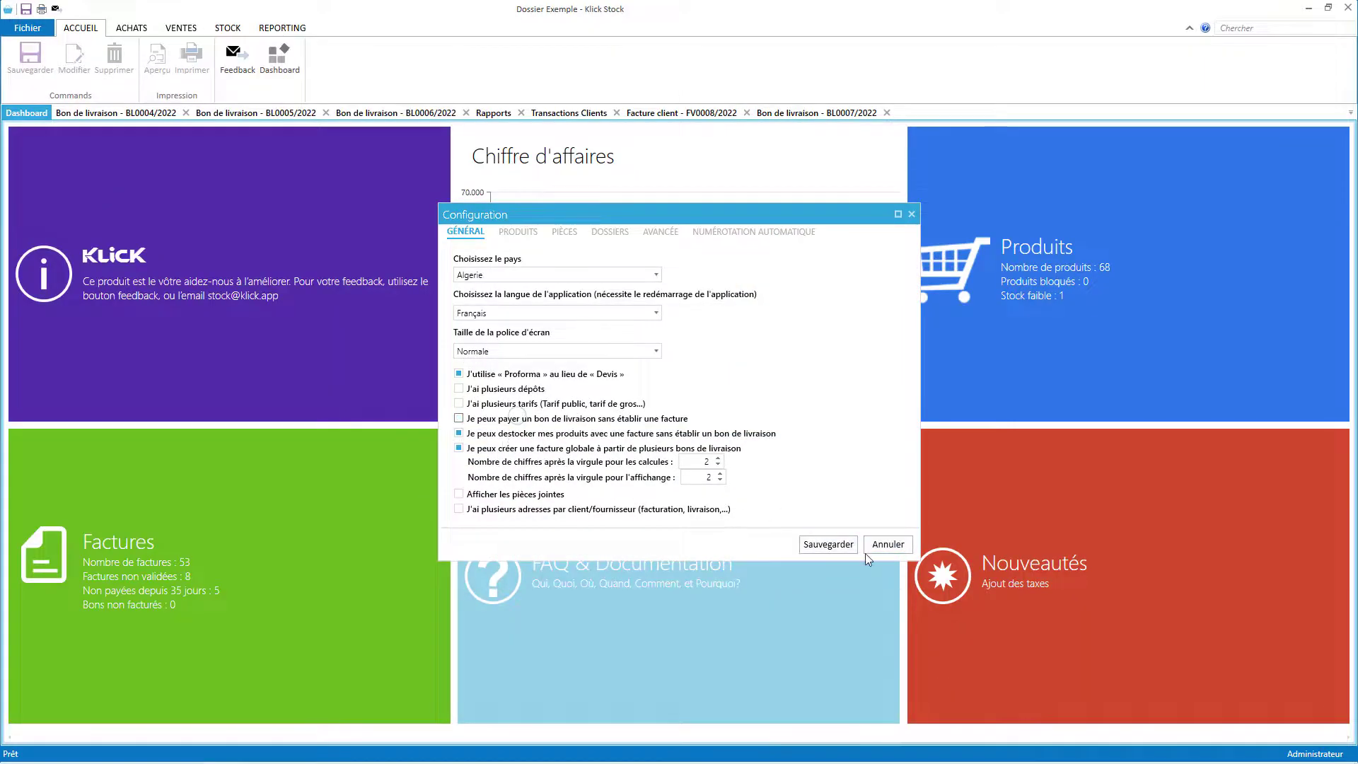
left_click(816, 542)
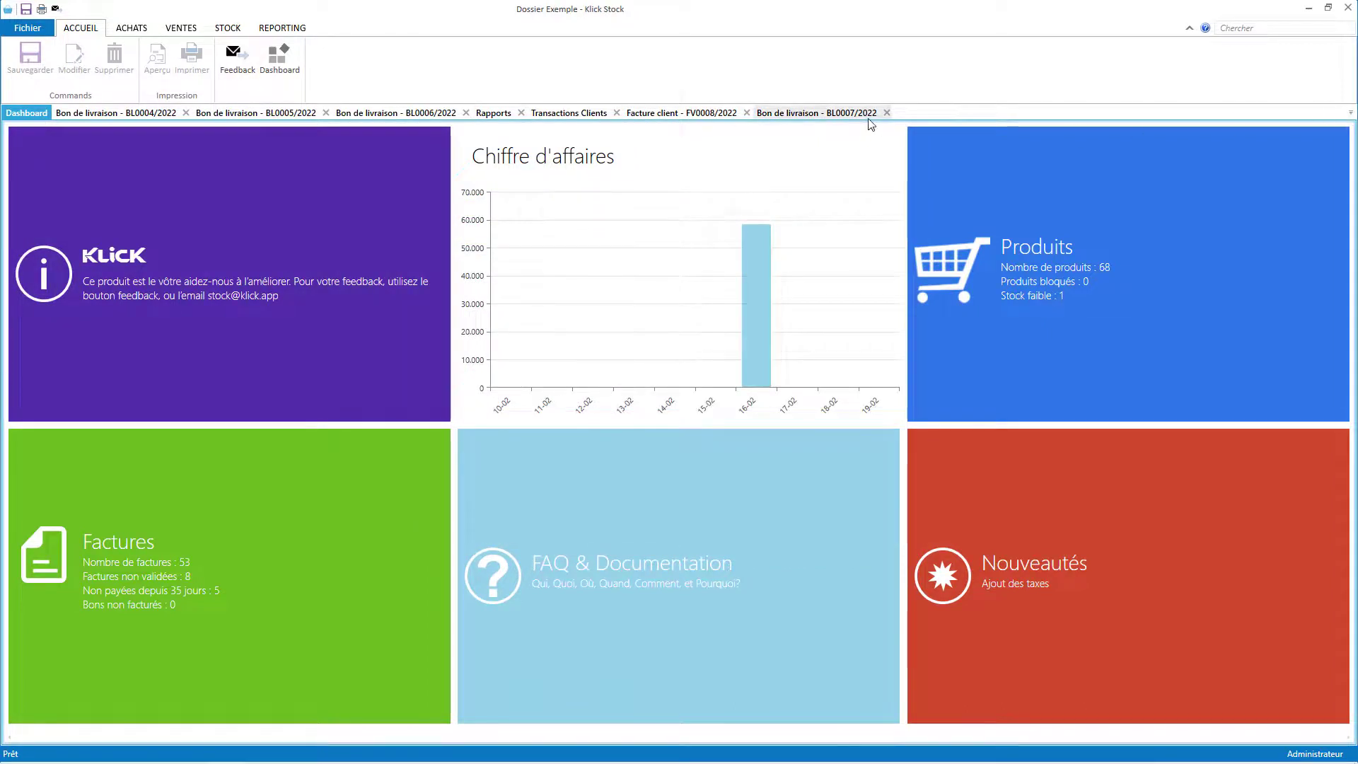
Close all open delivery notes, invoices and reports, keeping only the dashboard, and display the sales commands.
left_click(886, 112)
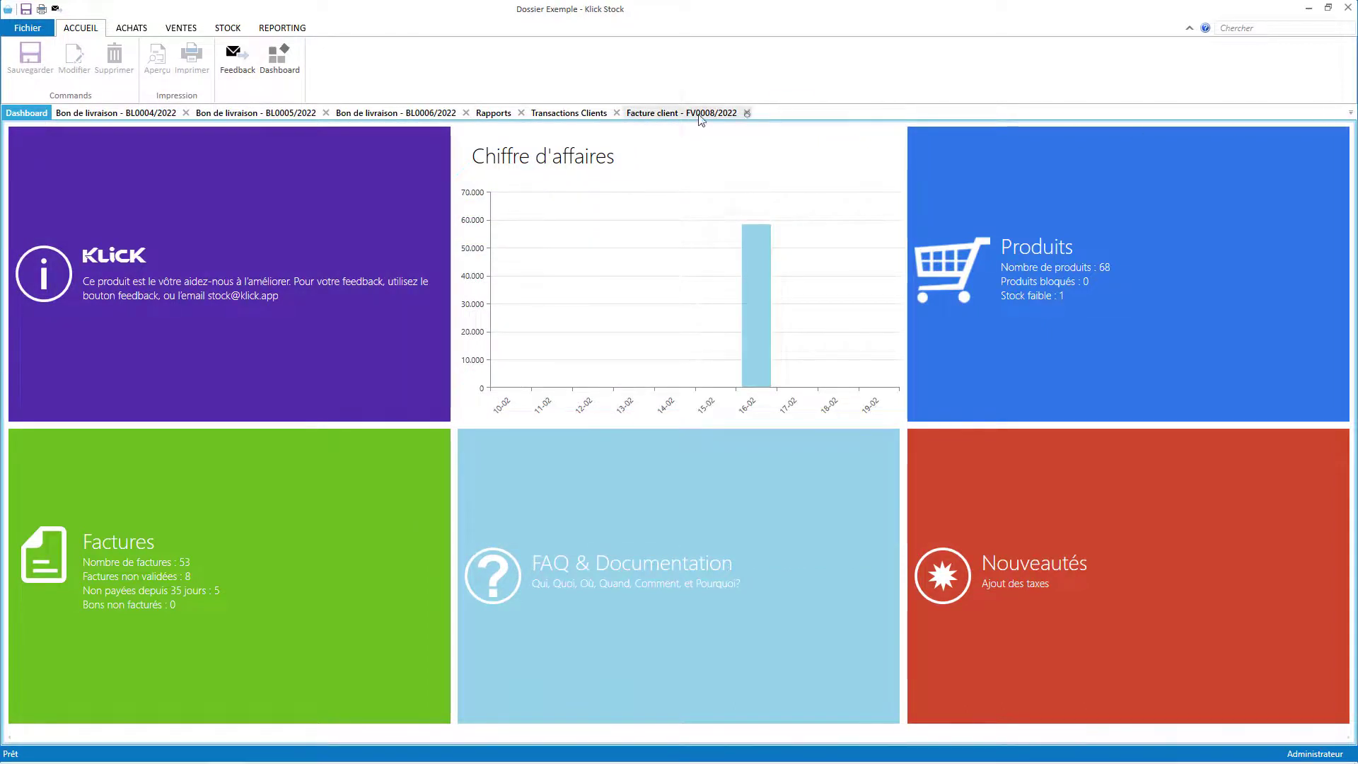
left_click(745, 112)
left_click(616, 112)
left_click(520, 113)
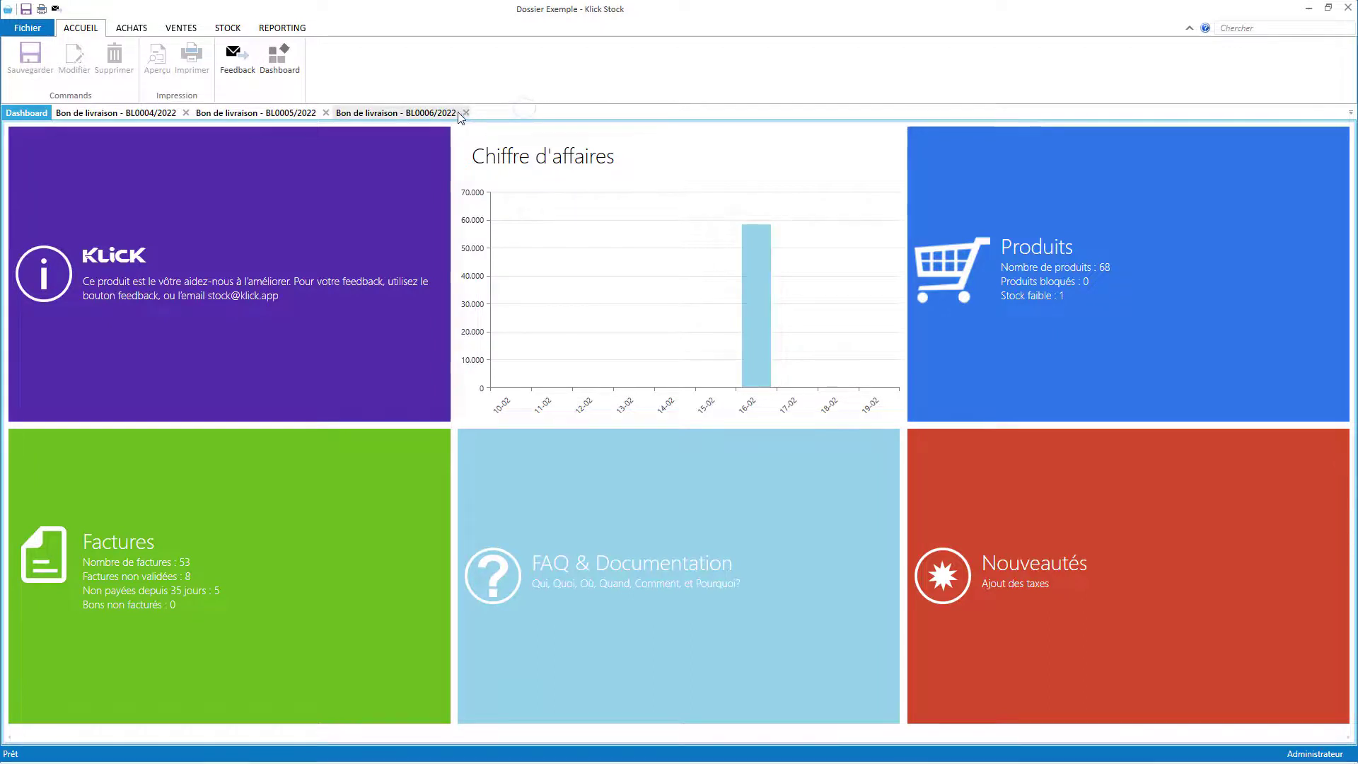
left_click(466, 112)
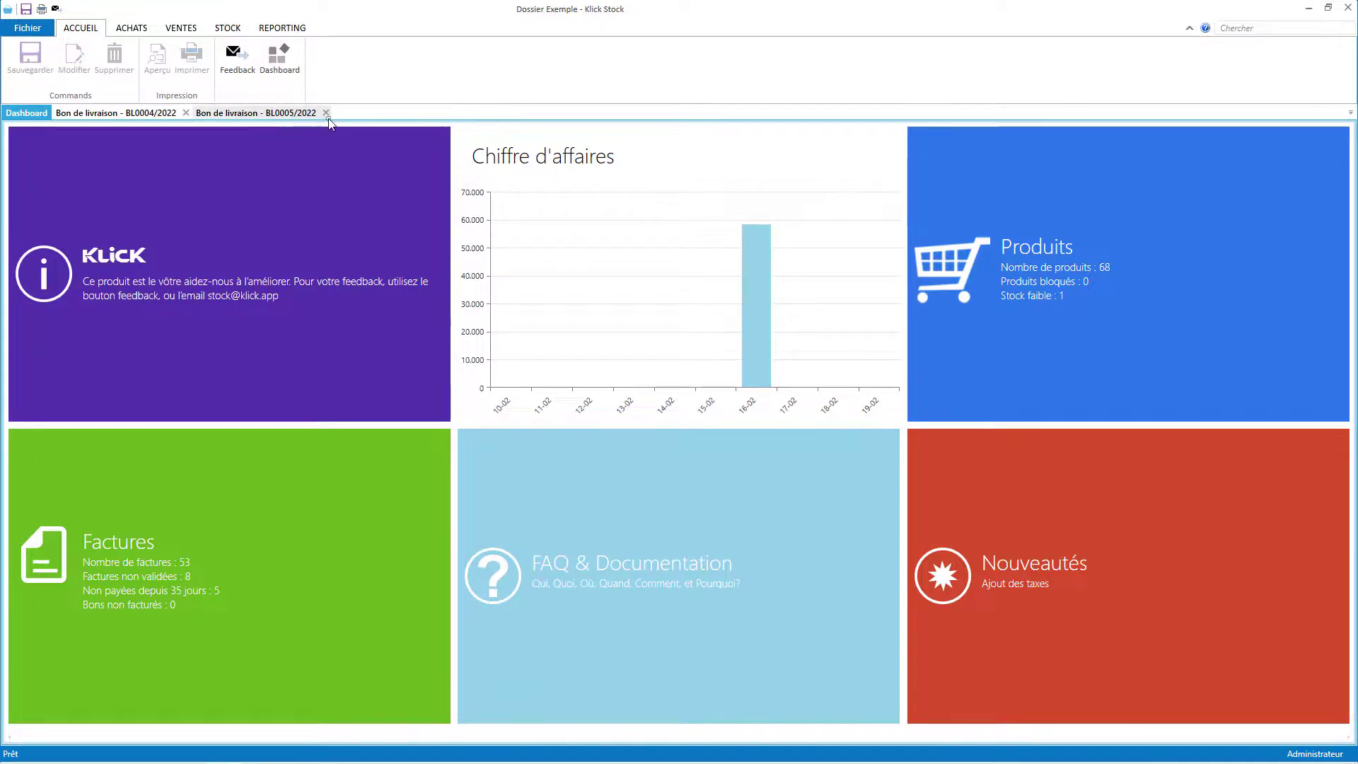
left_click(325, 113)
left_click(185, 112)
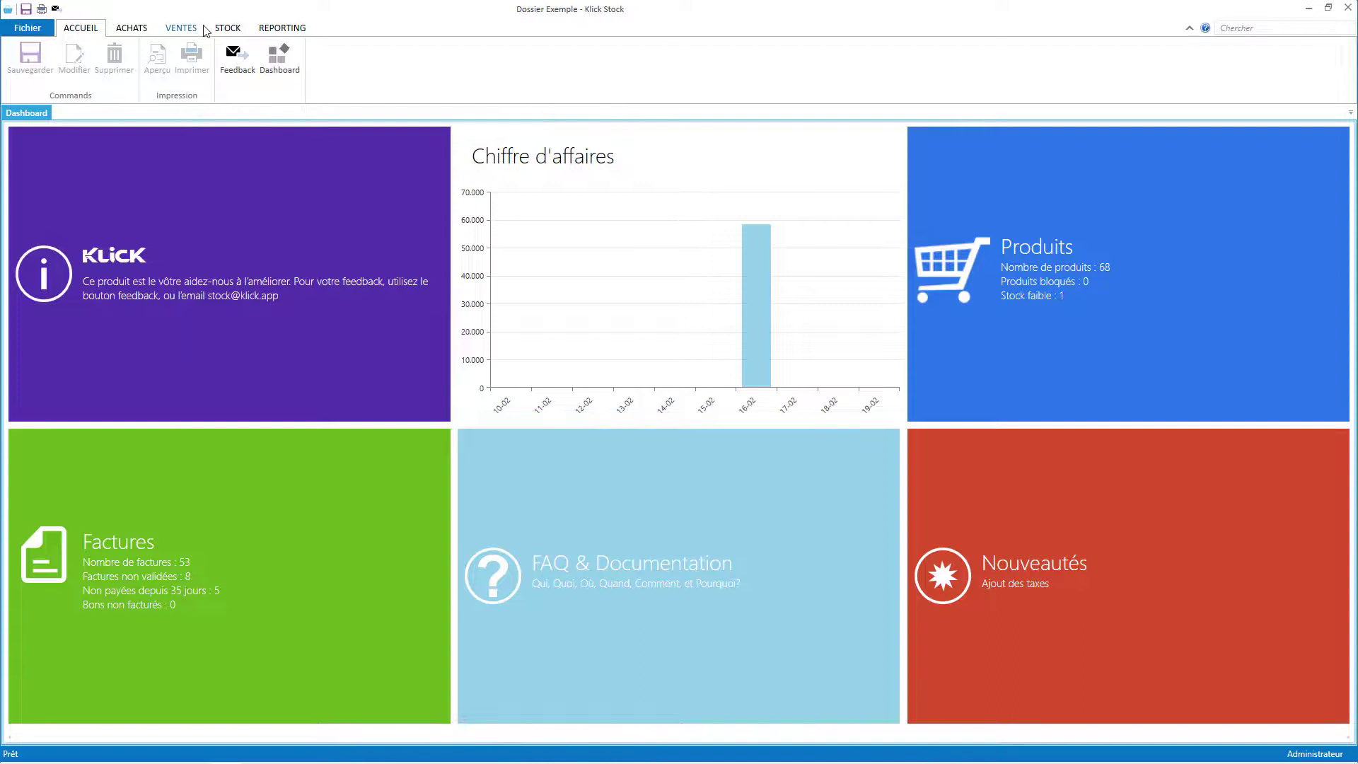
left_click(185, 28)
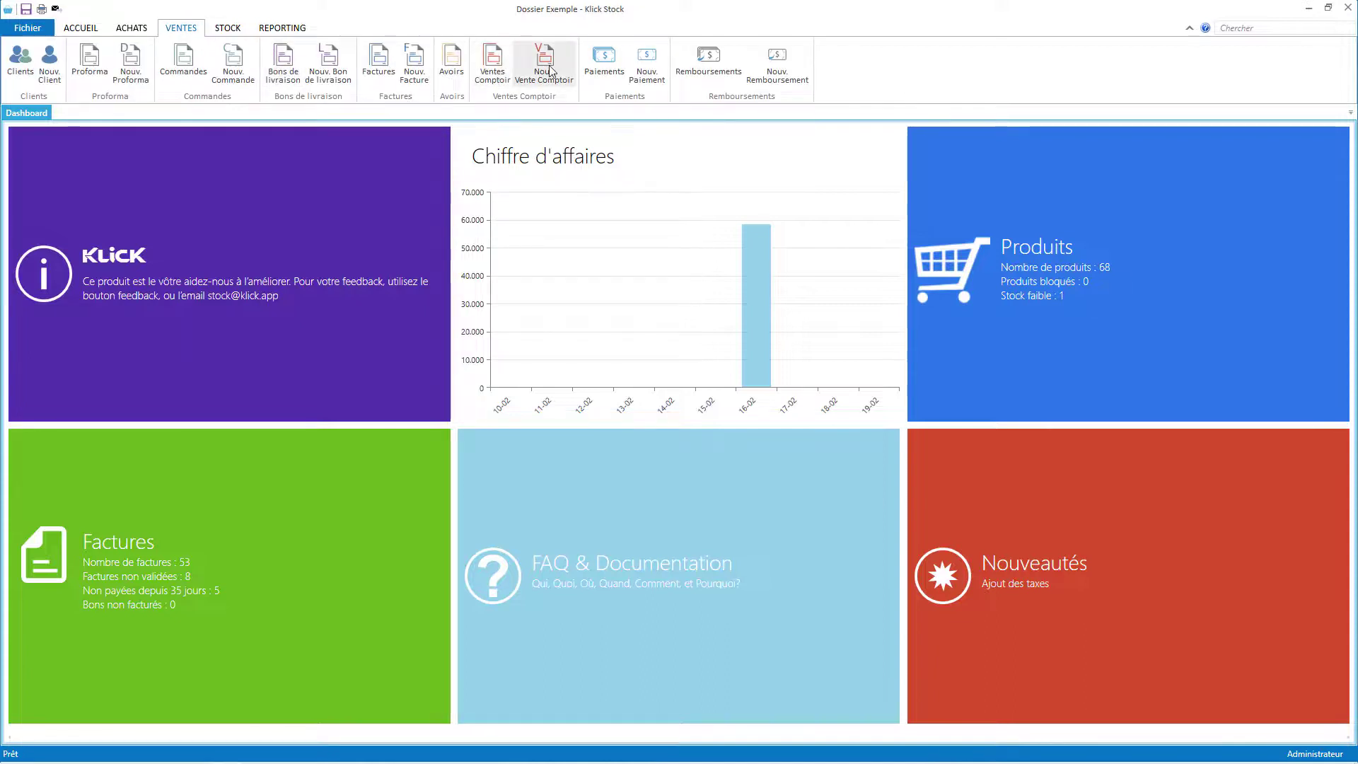
Create a new delivery note for client AGB Algeria GULF BANK,Spa with article ART0038 as its only line, and validate it.
left_click(321, 74)
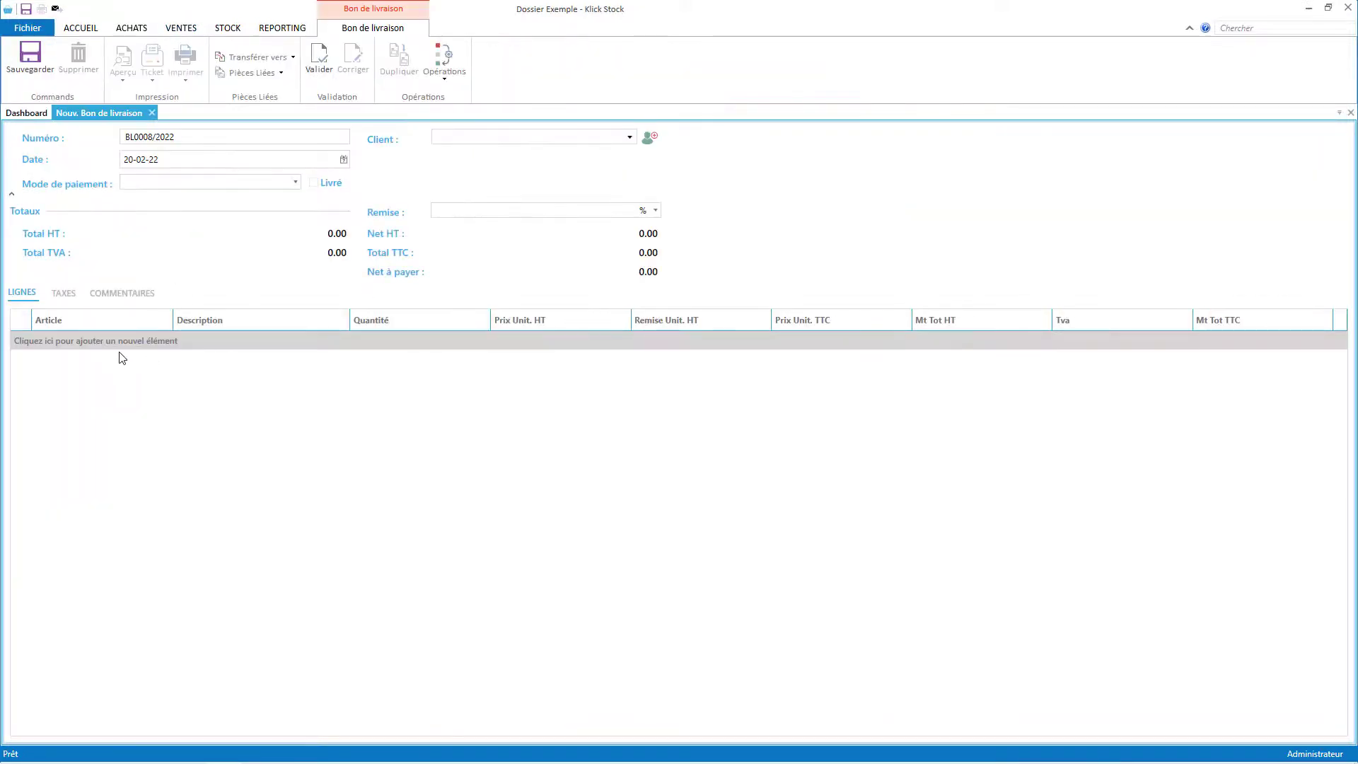
left_click(602, 137)
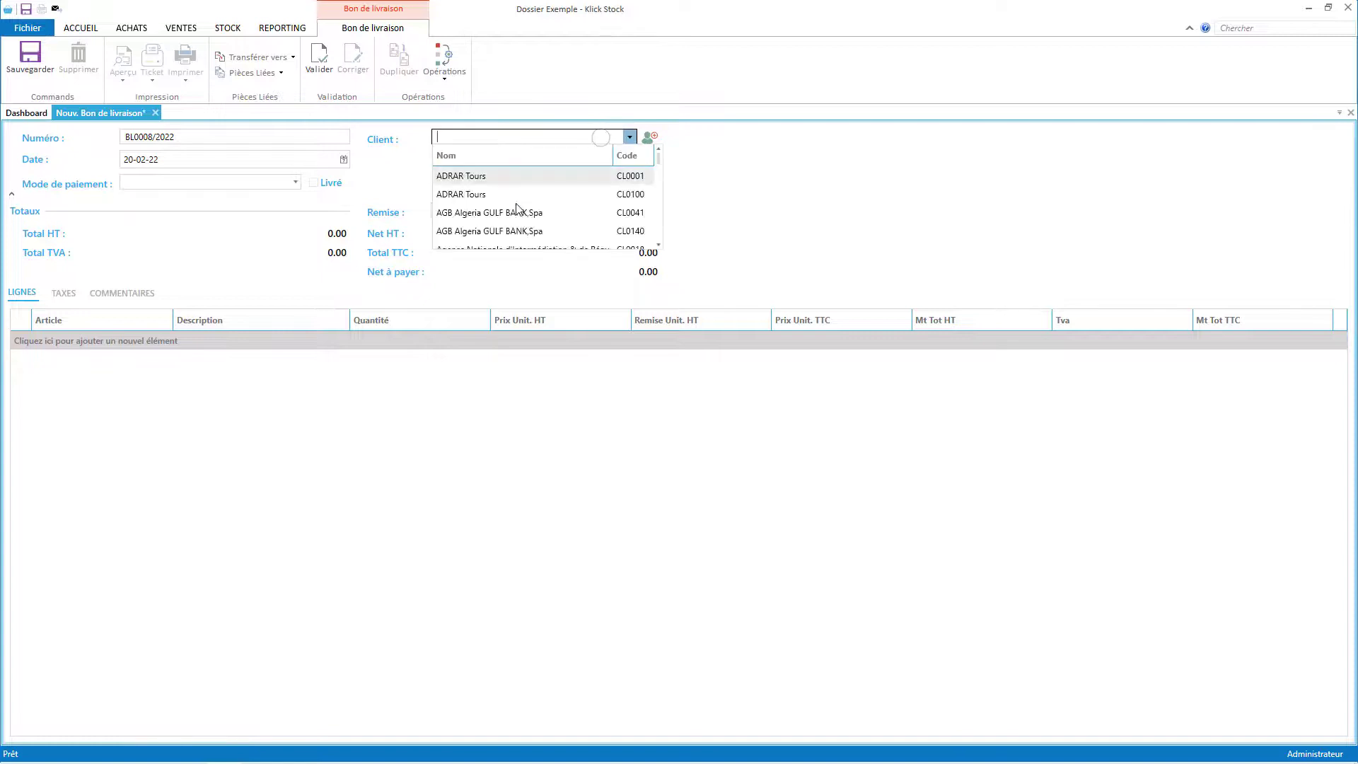
left_click(515, 207)
left_click(139, 341)
left_click(126, 417)
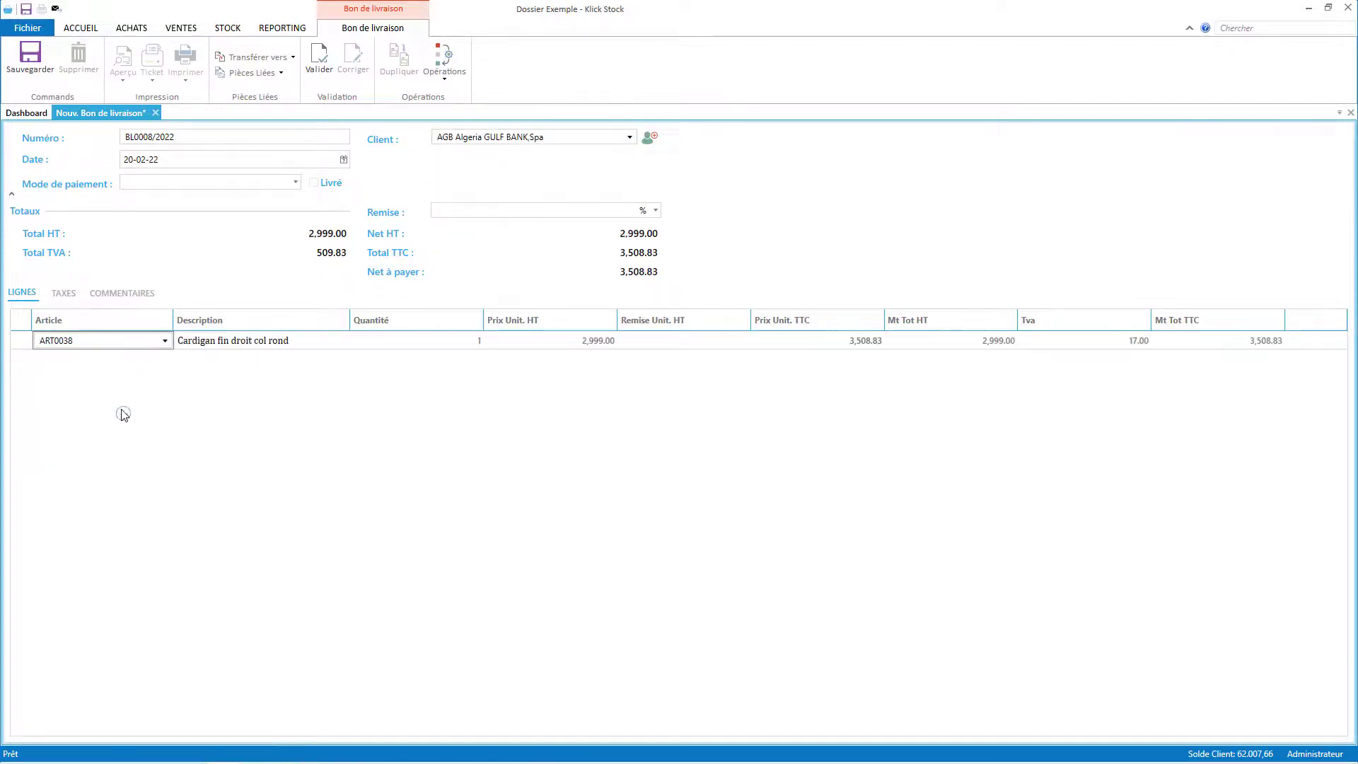
left_click(319, 60)
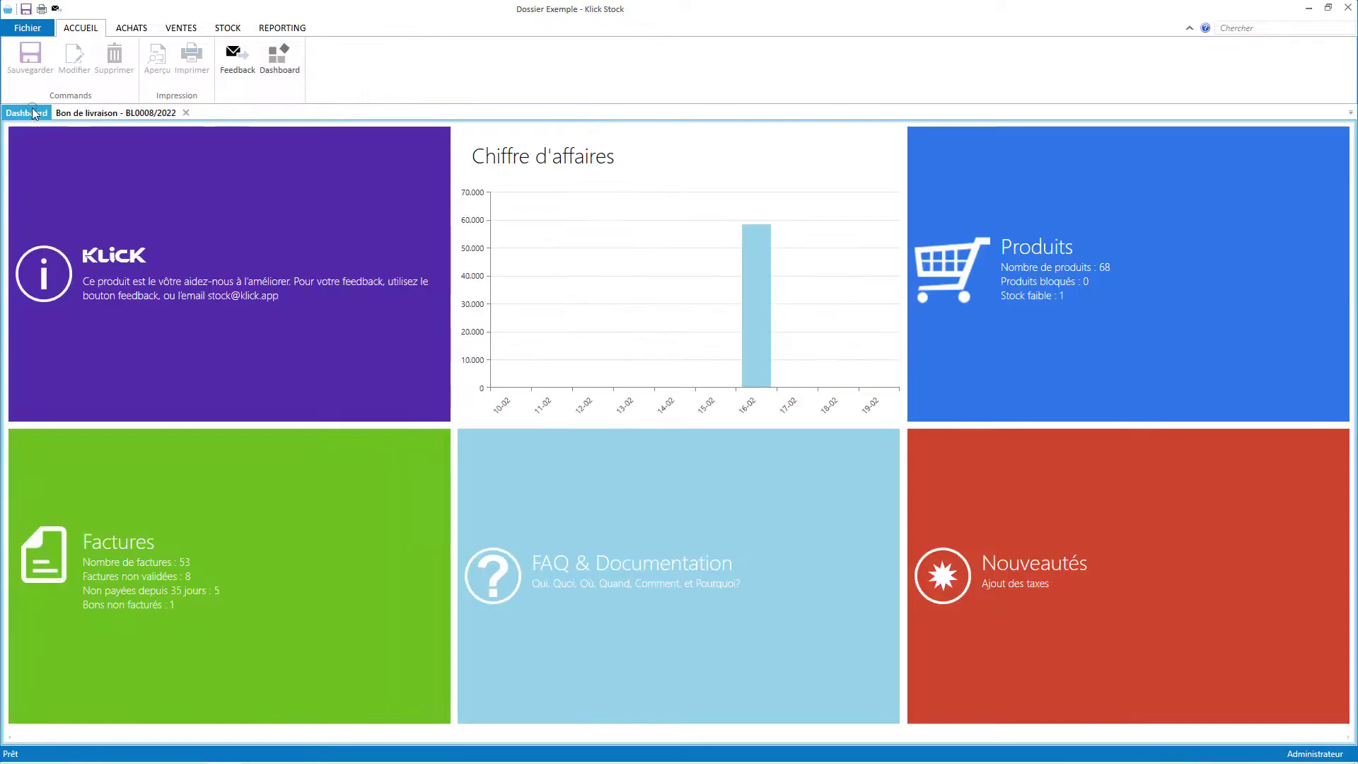
From the dashboard's Factures tile, display the list of validated delivery notes that are not payable and not invoiced.
left_click(31, 111)
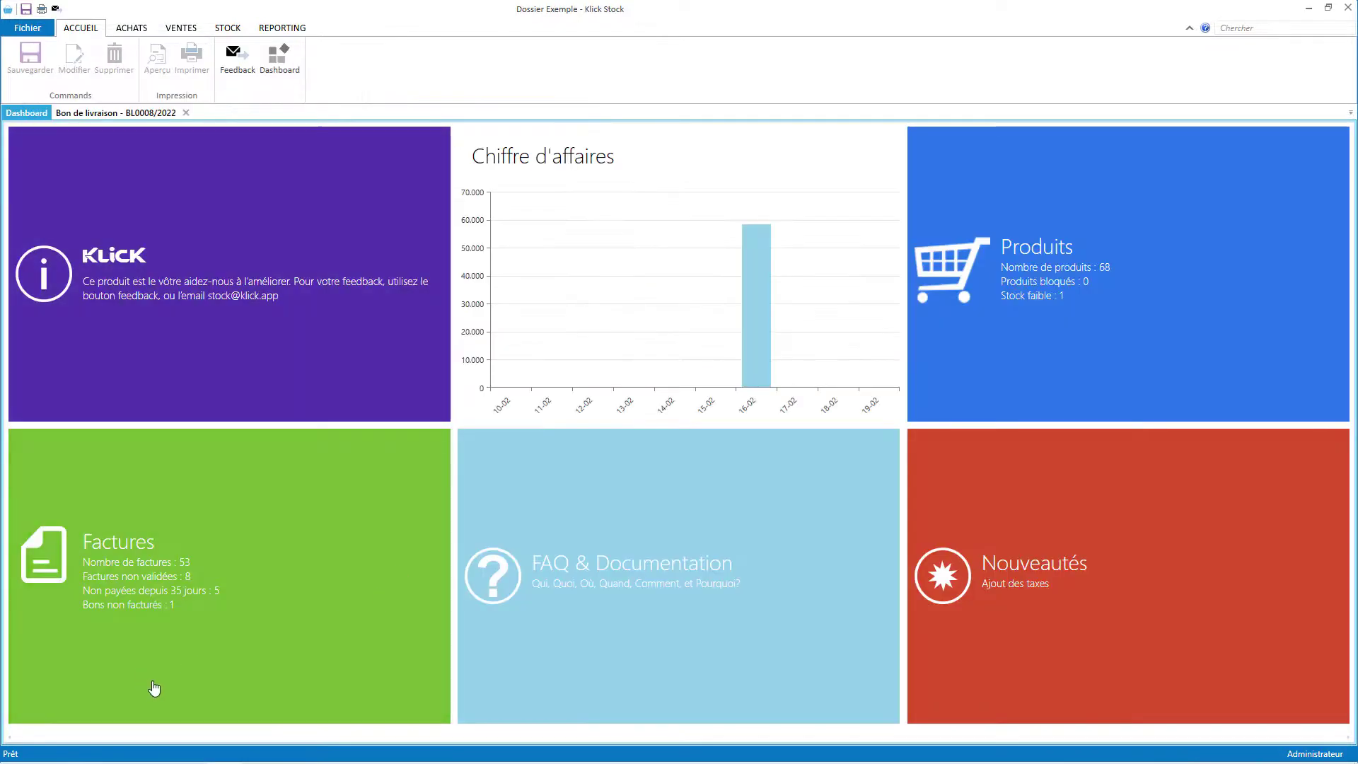
left_click(140, 619)
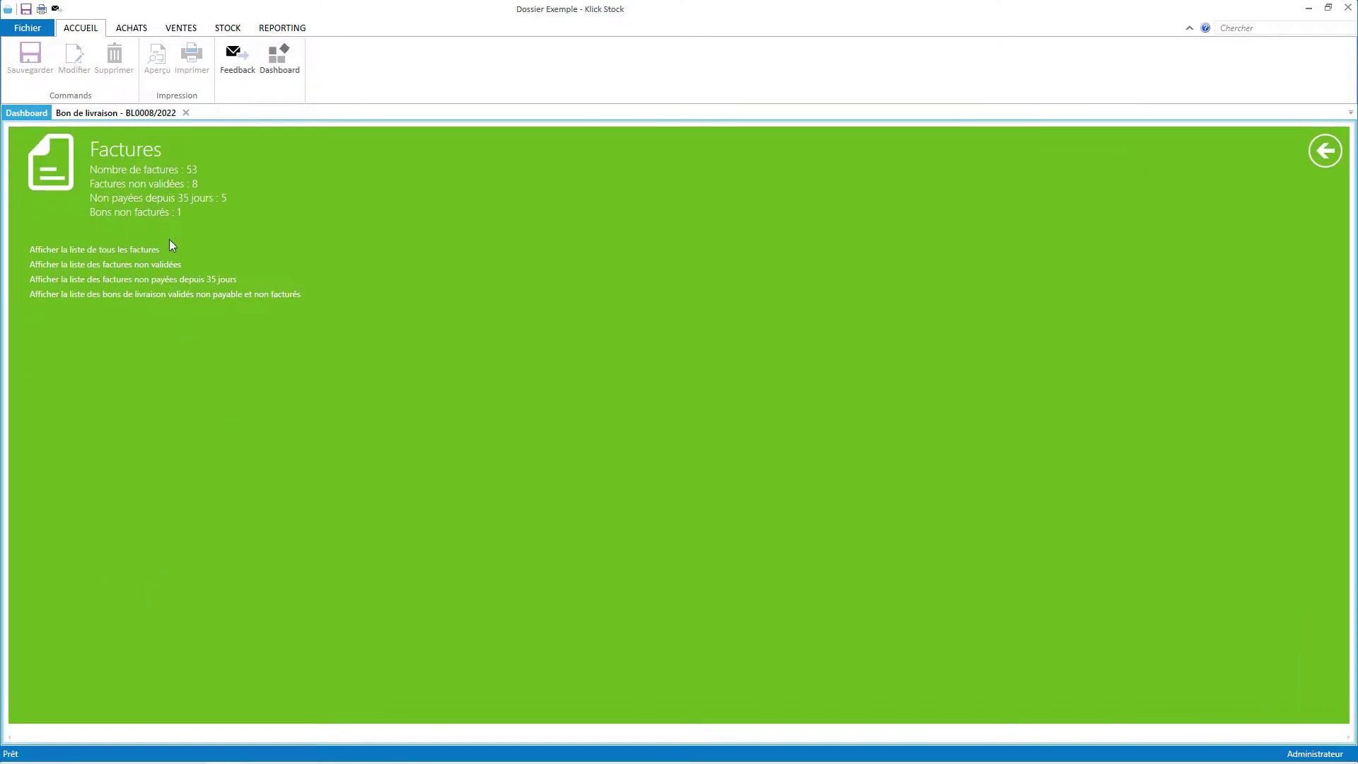
left_click(294, 296)
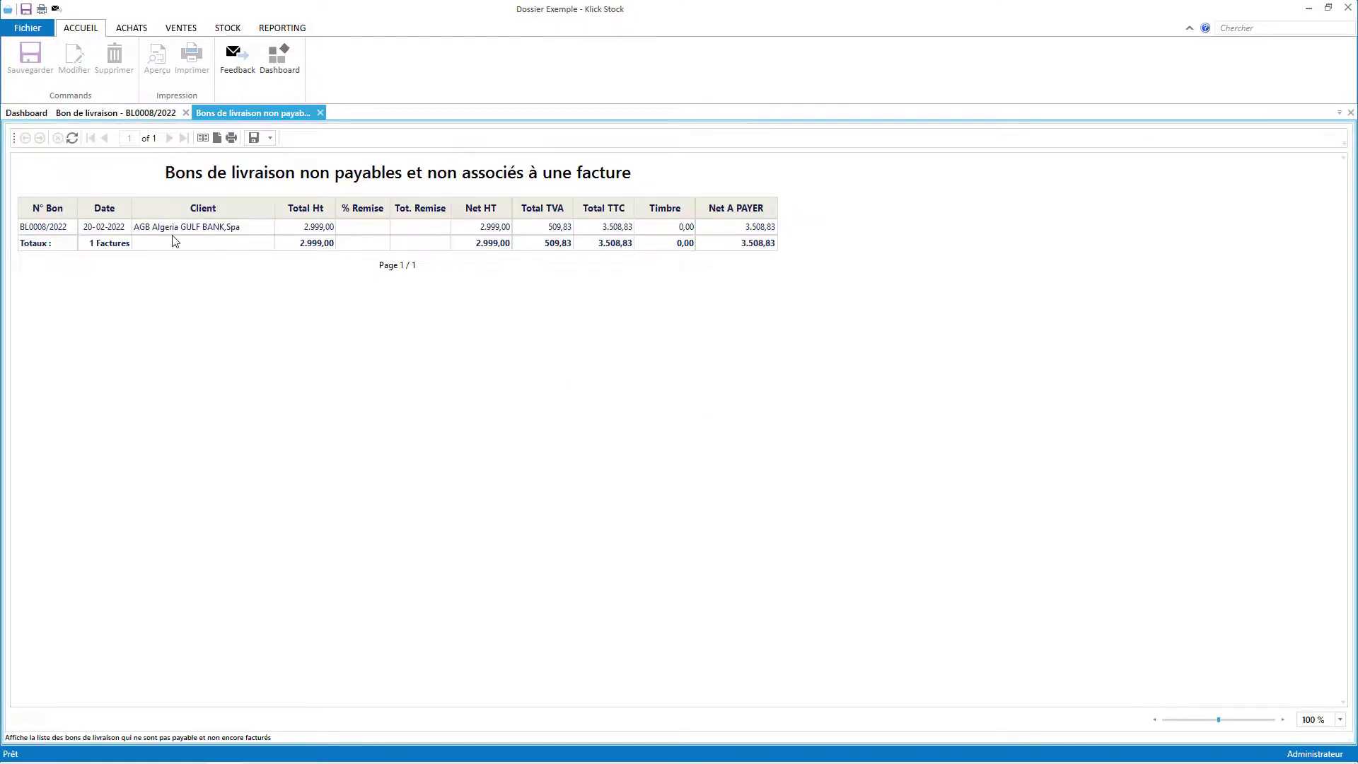